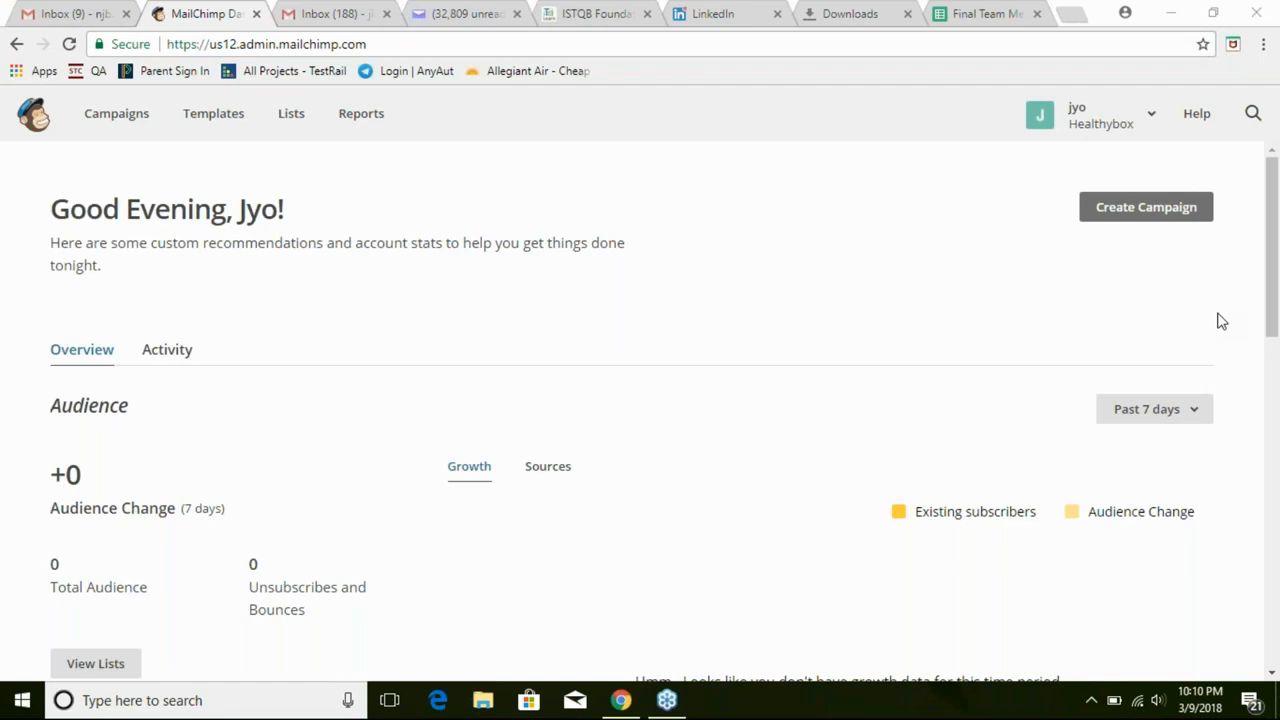
Bring the Chrome window with the MailChimp dashboard, showing 0 audience, into focus
{"action": "left_click", "coordinate": [1221, 321]}
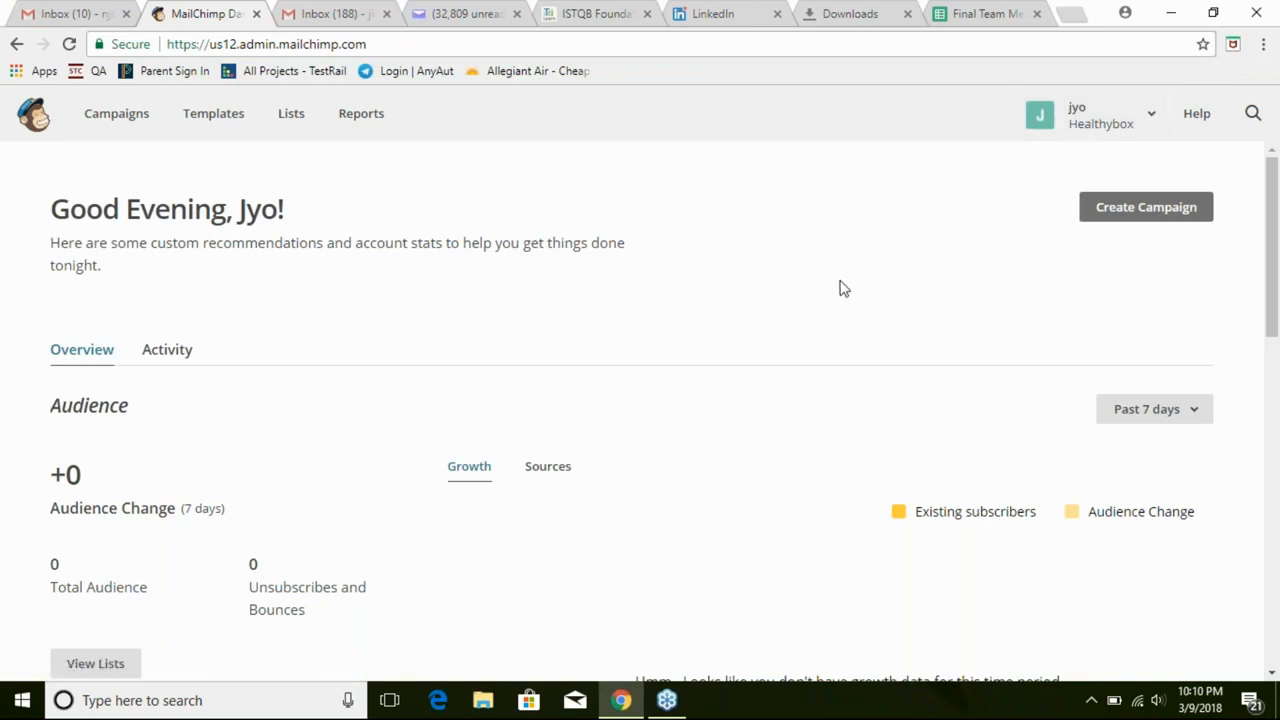
{"action": "left_click", "coordinate": [1072, 18]}
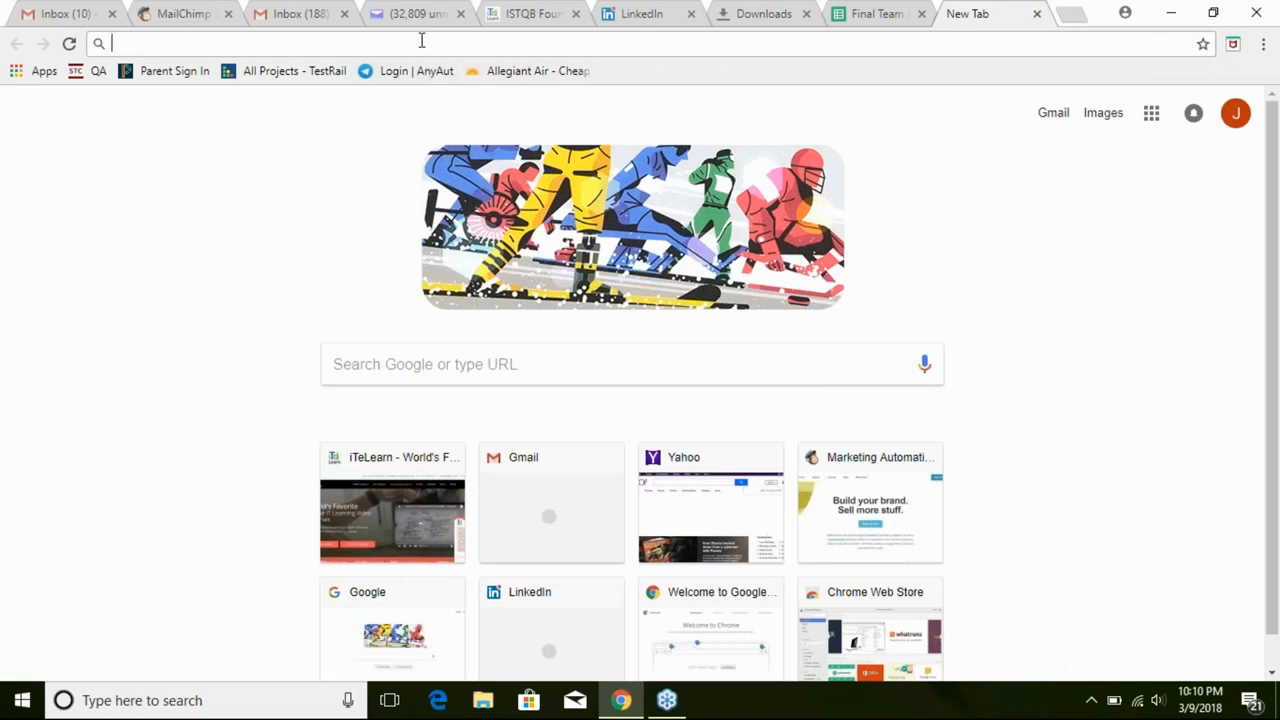
{"action": "type", "text": "mailch"}
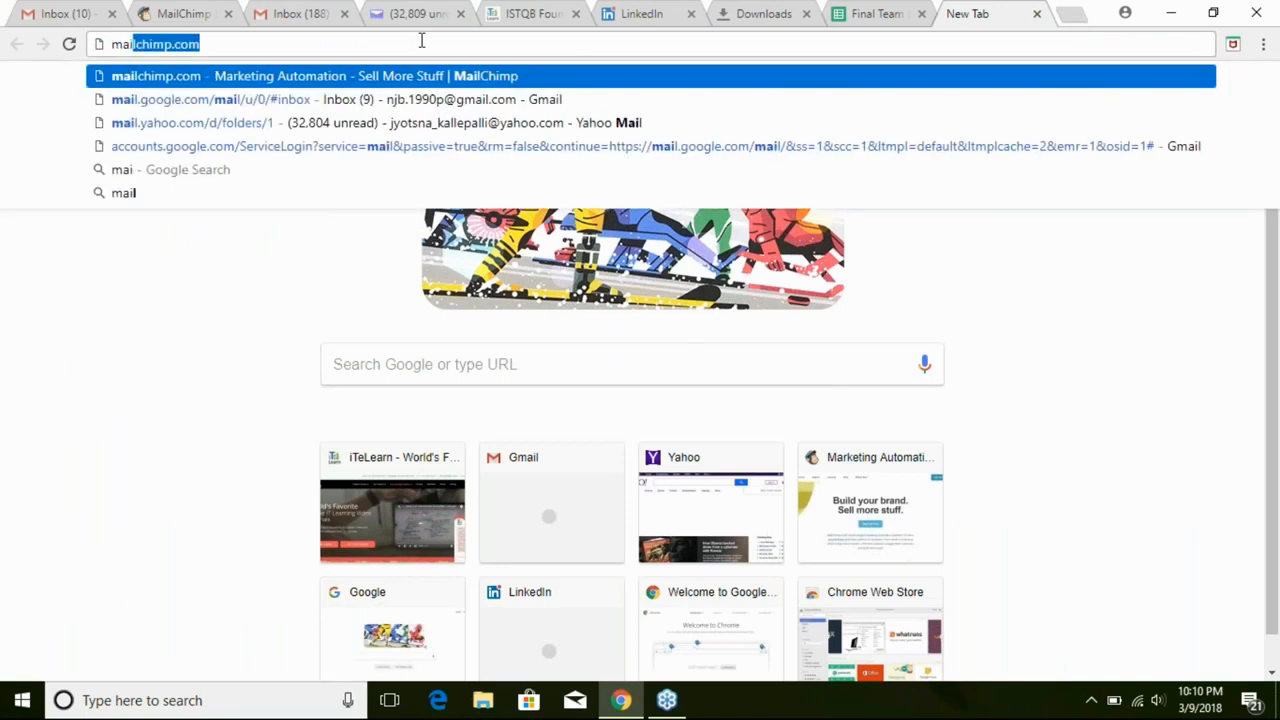
{"action": "type", "text": "imp."}
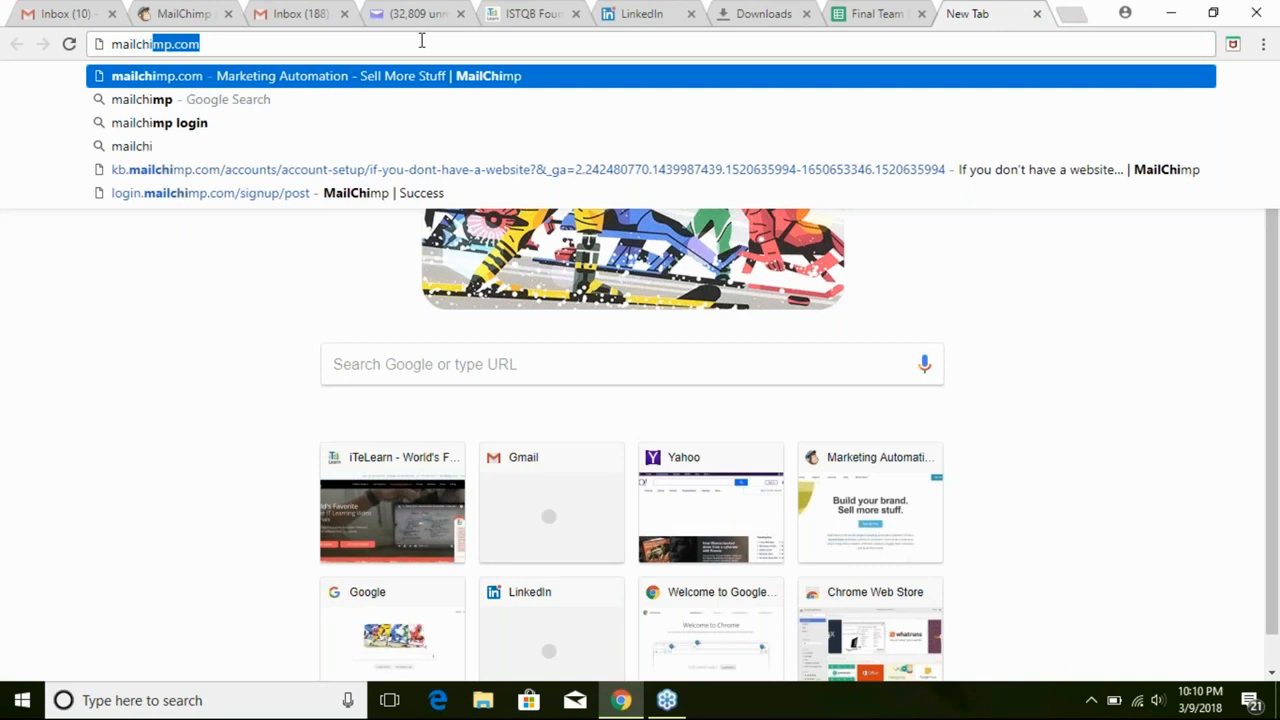
{"action": "type", "text": "com"}
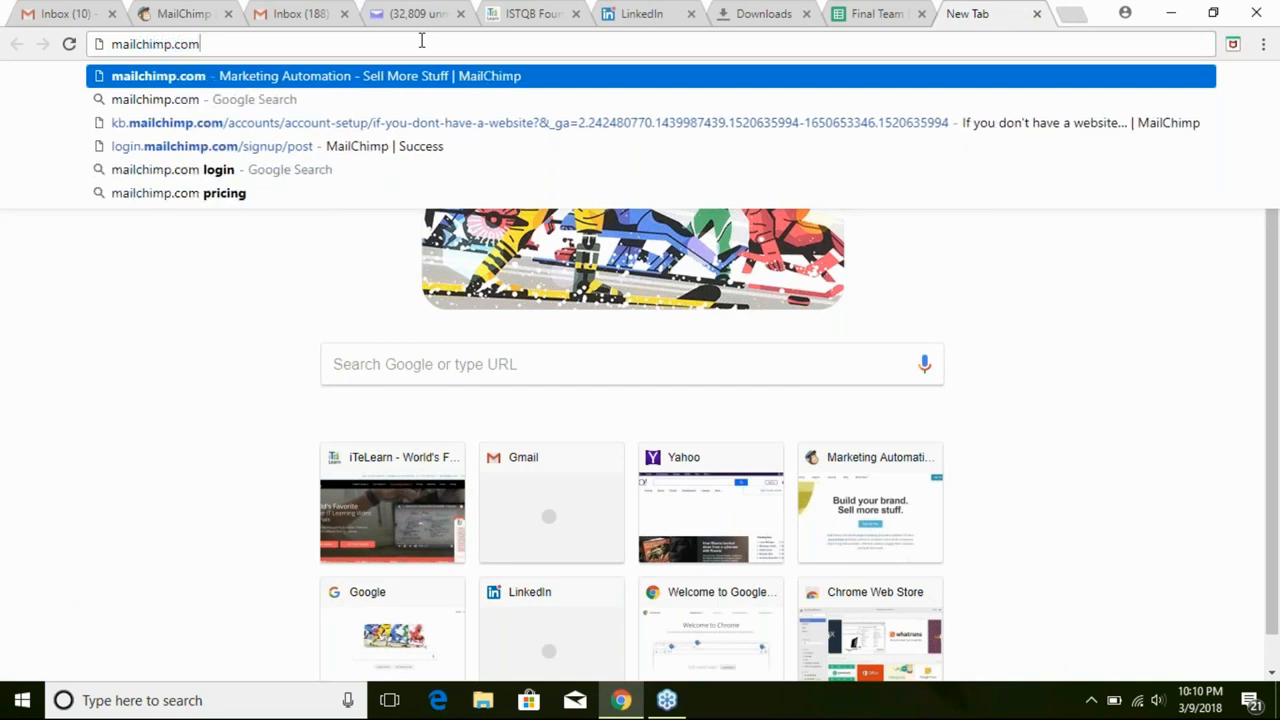
{"action": "key", "text": "Return"}
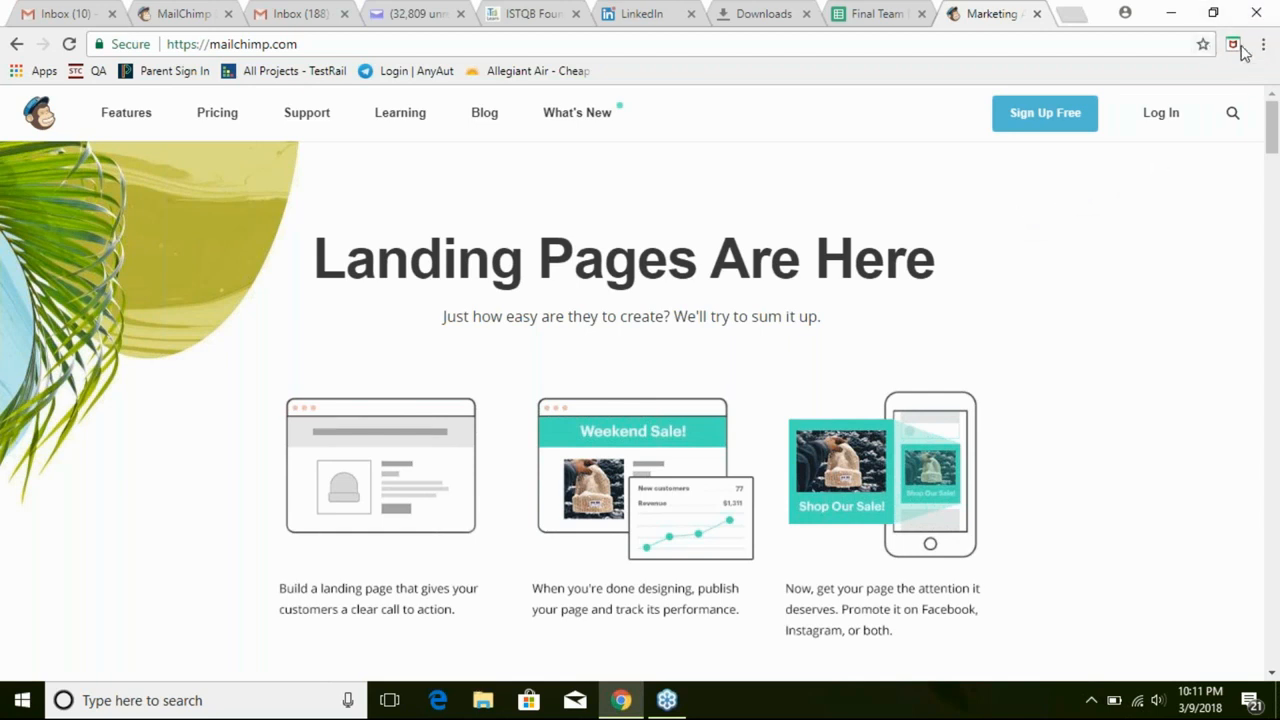
{"action": "left_click", "coordinate": [879, 20]}
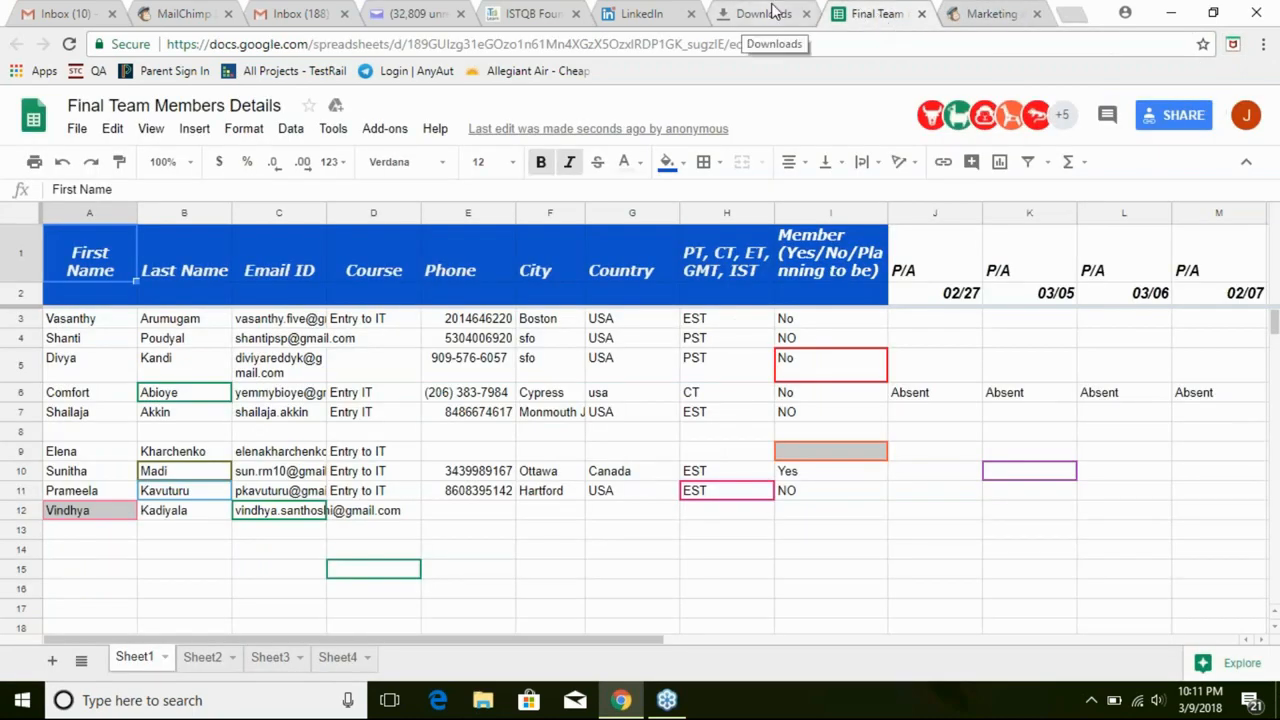
{"action": "left_click", "coordinate": [195, 22]}
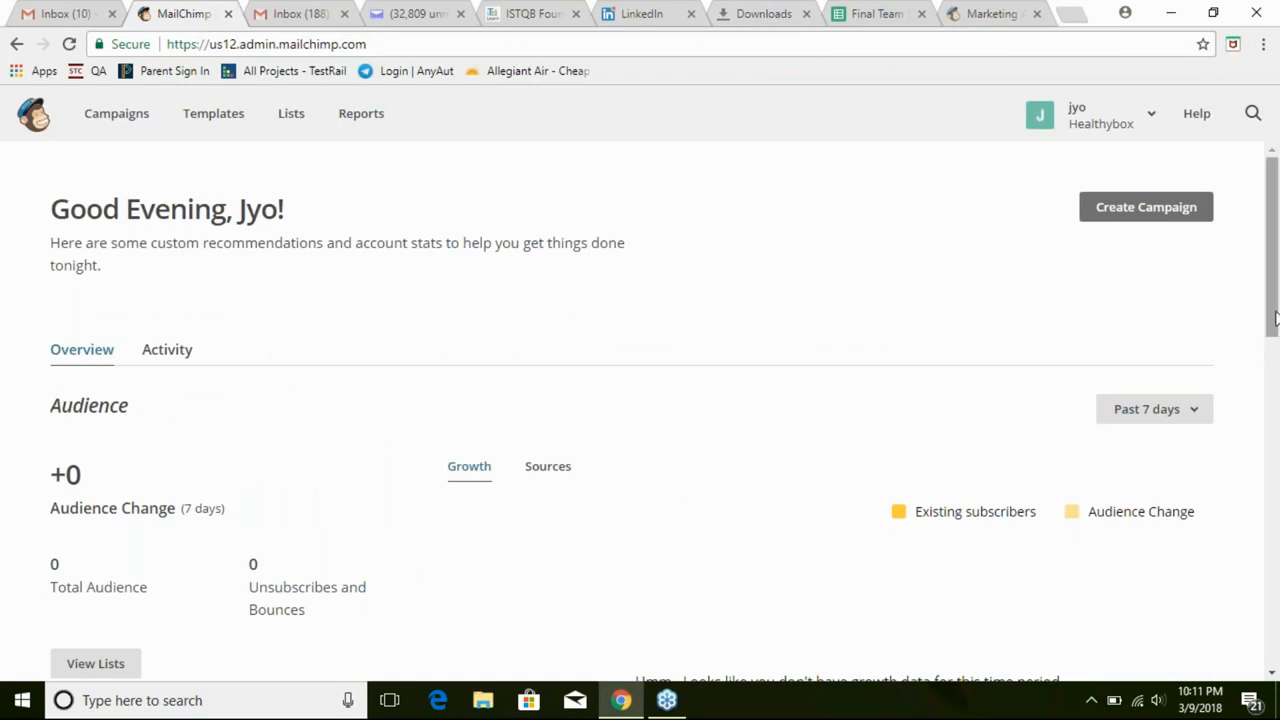
{"action": "left_click", "coordinate": [1037, 14]}
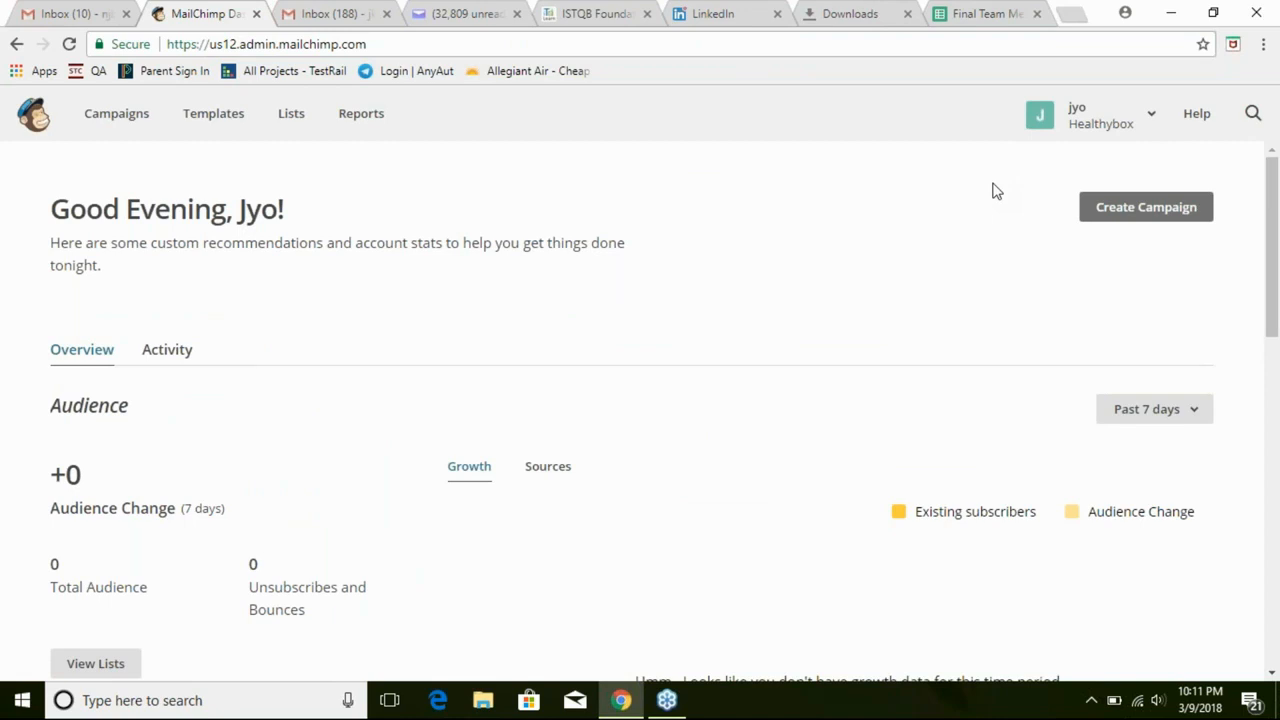
Show Ongoing campaigns sorted by last updated, then bring up the new-campaign choices
{"action": "left_click", "coordinate": [131, 122]}
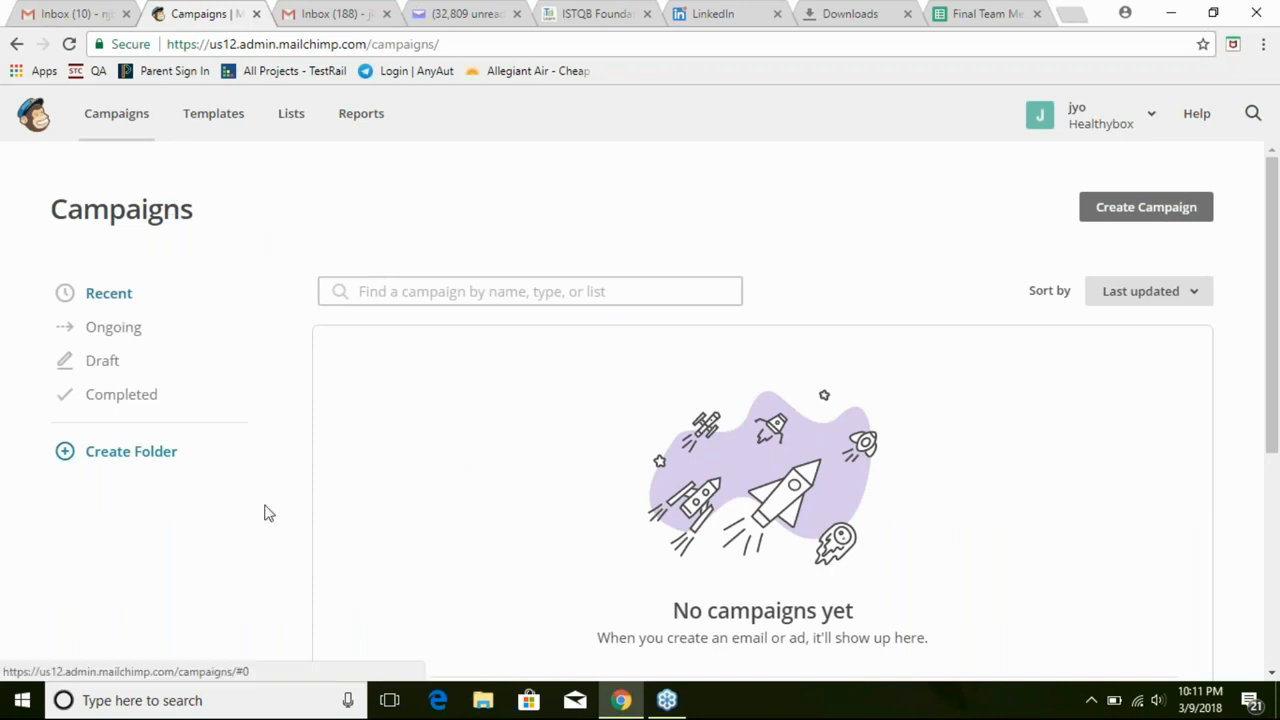
{"action": "mouse_move", "coordinate": [1270, 338]}
{"action": "left_mouse_down"}
{"action": "mouse_move", "coordinate": [1262, 573]}
{"action": "mouse_move", "coordinate": [1271, 360]}
{"action": "left_mouse_up"}
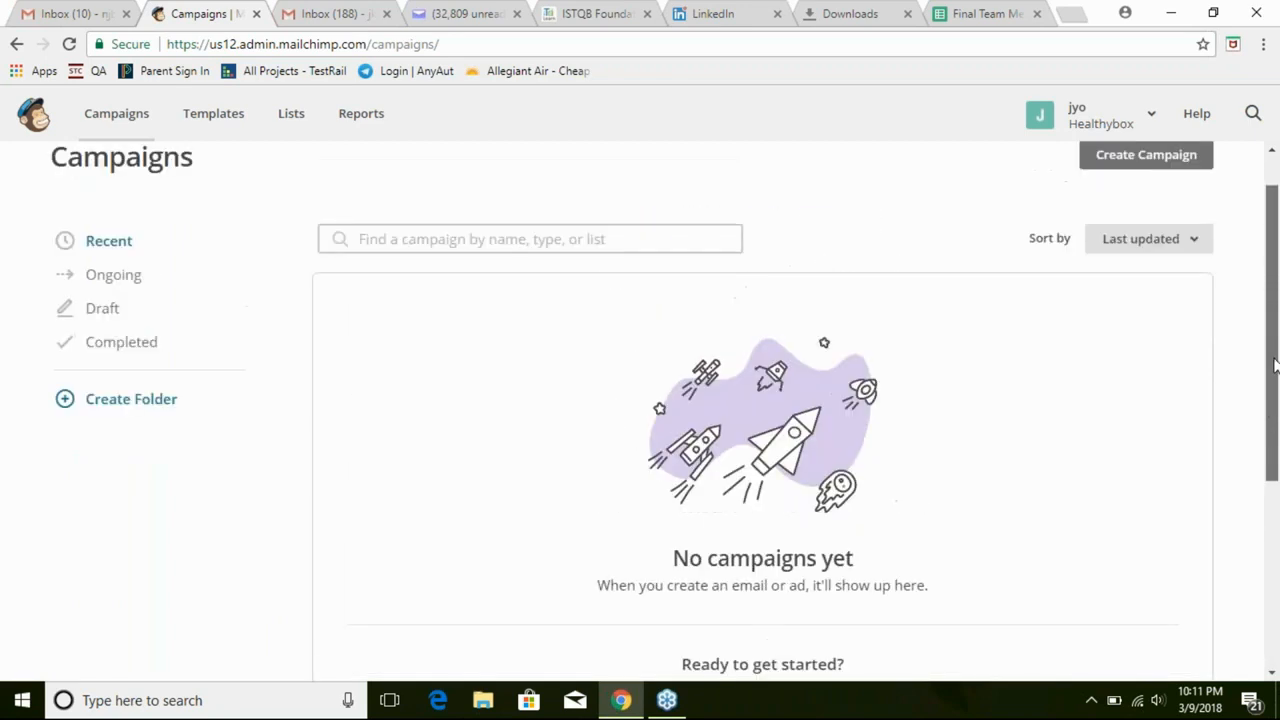
{"action": "left_click", "coordinate": [1196, 246]}
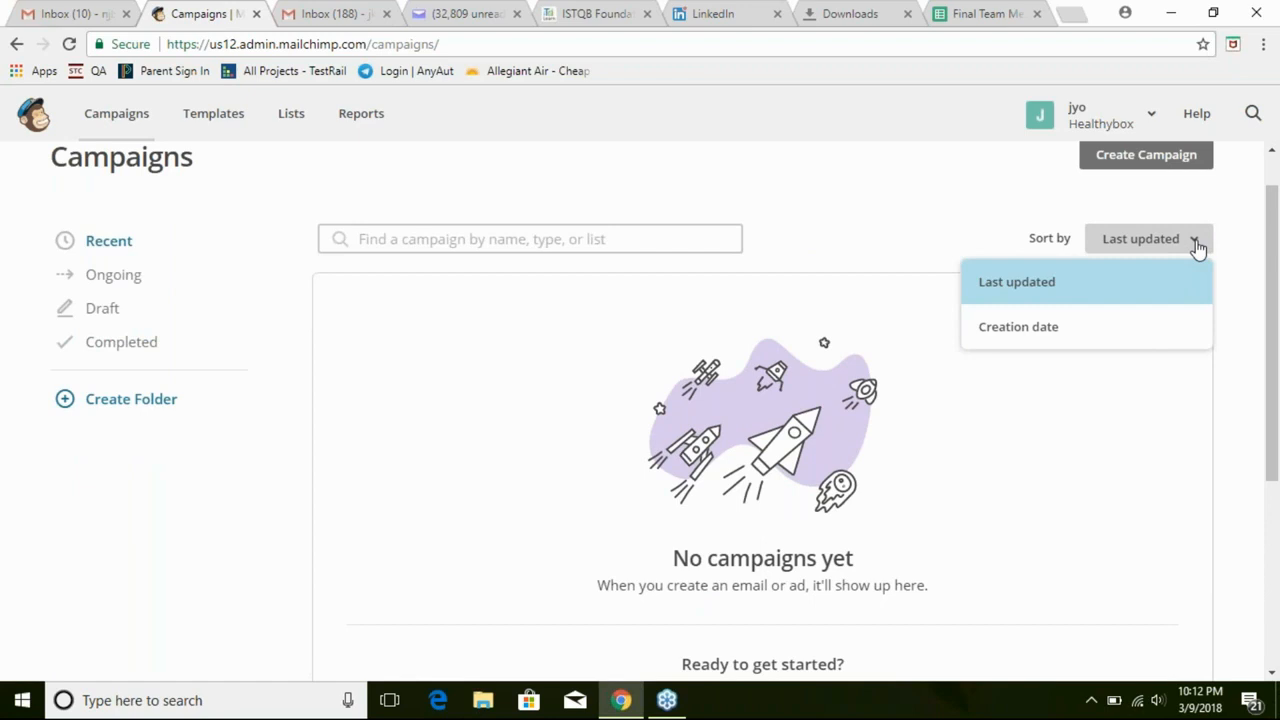
{"action": "left_click", "coordinate": [1166, 327]}
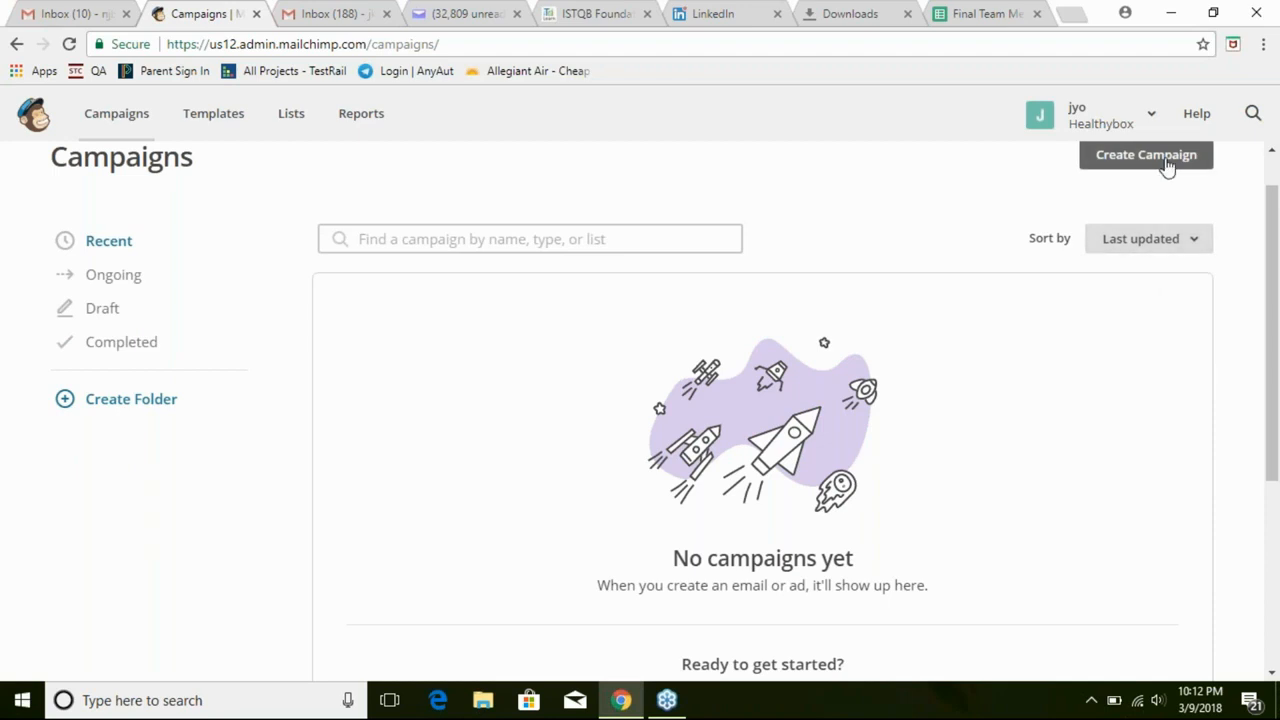
{"action": "left_click", "coordinate": [101, 250]}
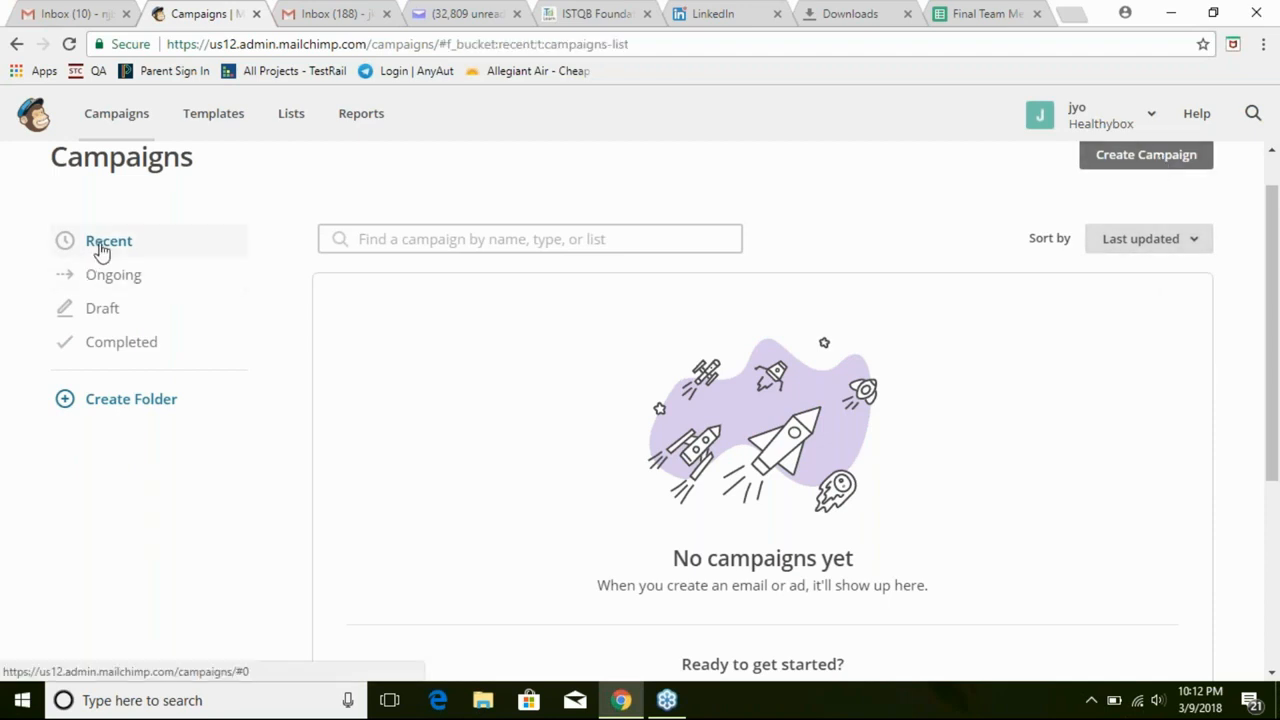
{"action": "left_click", "coordinate": [102, 279]}
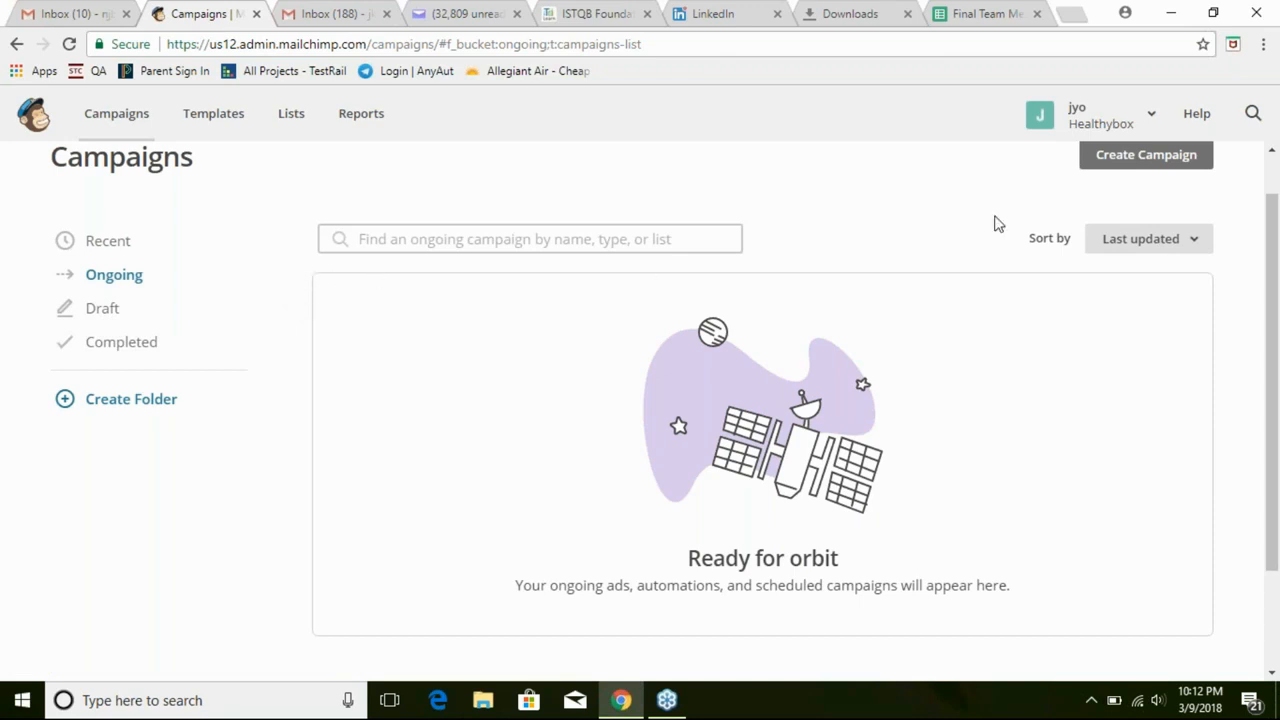
{"action": "left_click", "coordinate": [1108, 160]}
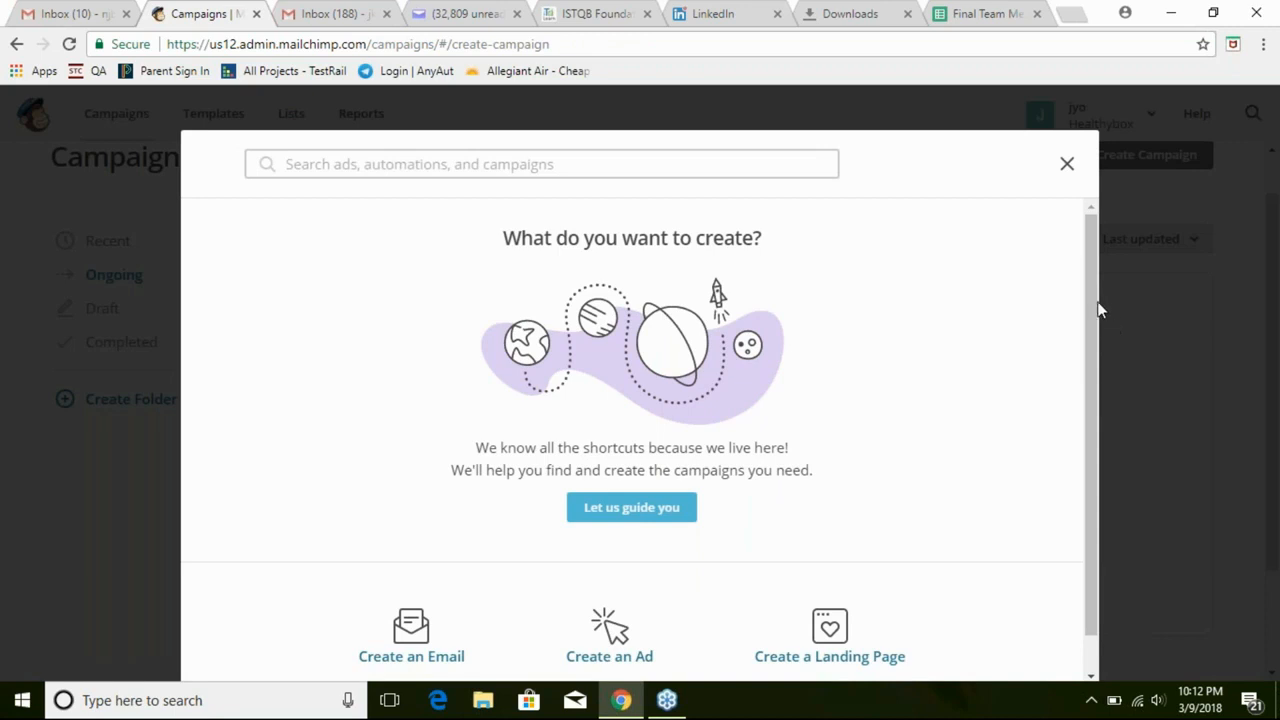
Browse the guided campaign ideas grouped by goal, then dismiss the campaign creation dialog
{"action": "scroll", "coordinate": [1088, 393], "scroll_direction": "down", "scroll_amount": 1}
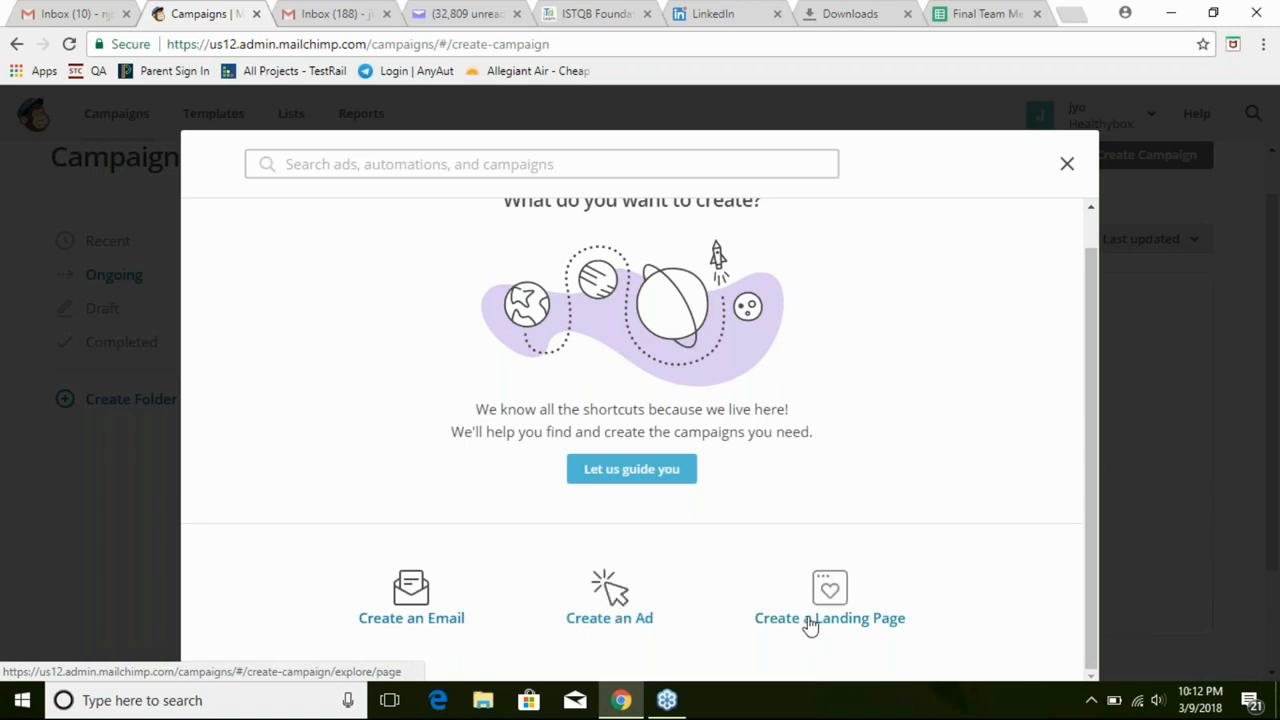
{"action": "left_click_drag", "start_coordinate": [1092, 455], "coordinate": [1090, 379]}
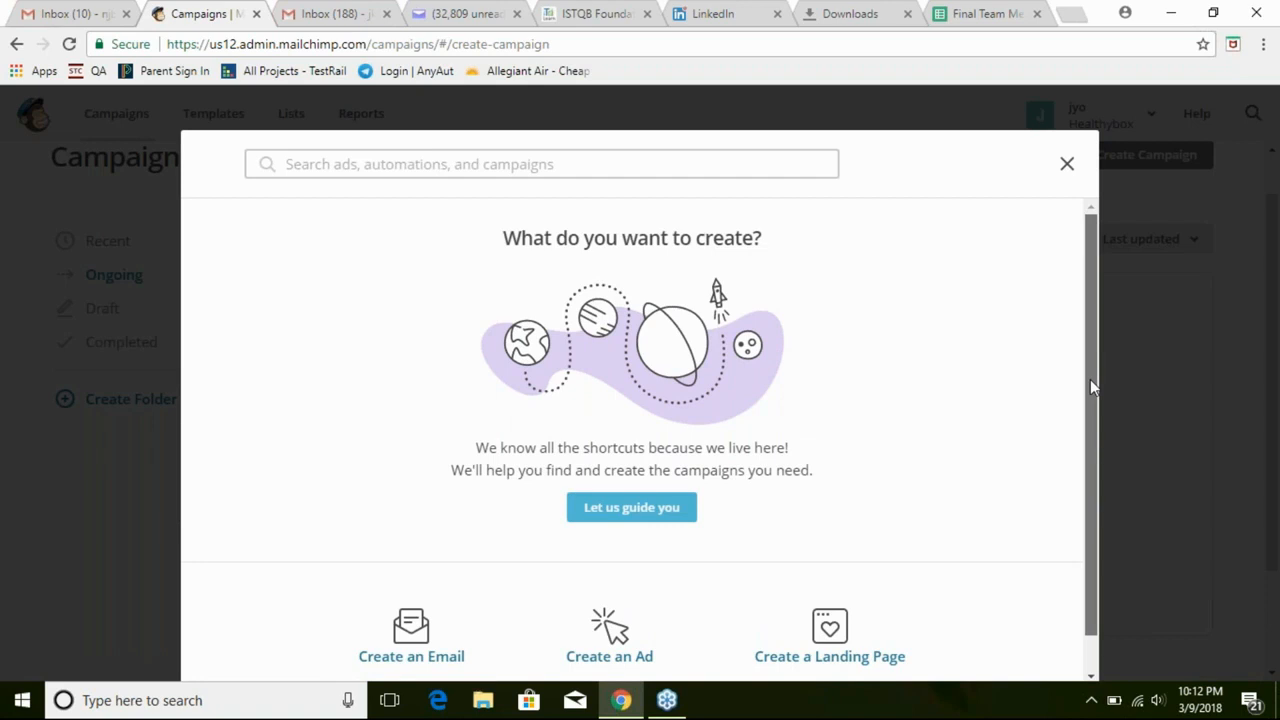
{"action": "scroll", "coordinate": [1070, 440], "scroll_direction": "down", "scroll_amount": 1}
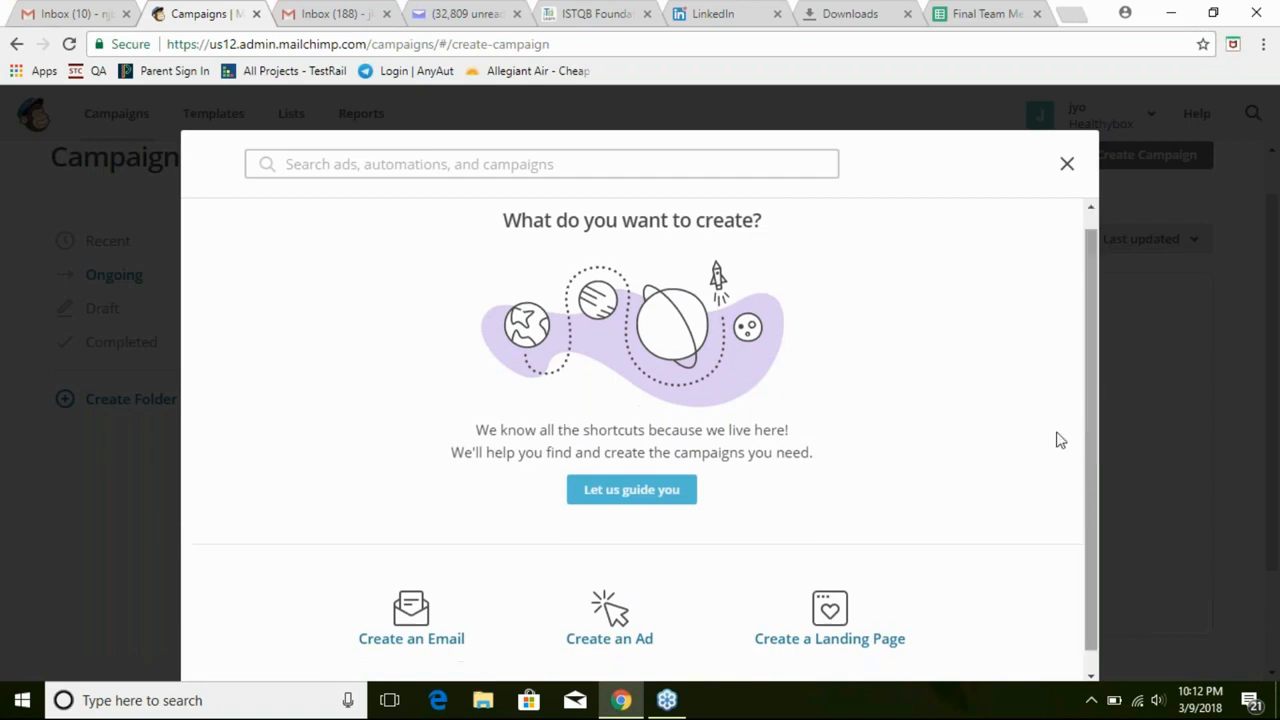
{"action": "left_click", "coordinate": [662, 492]}
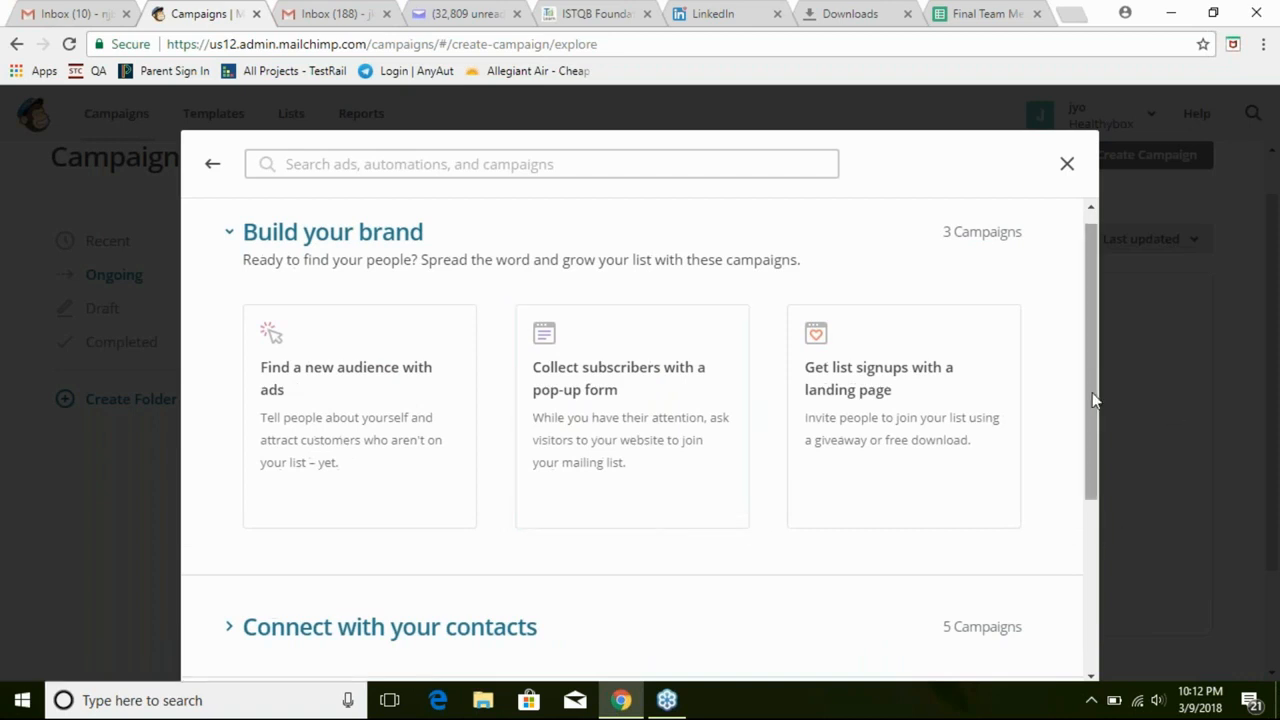
{"action": "left_click_drag", "start_coordinate": [1092, 392], "coordinate": [1092, 407]}
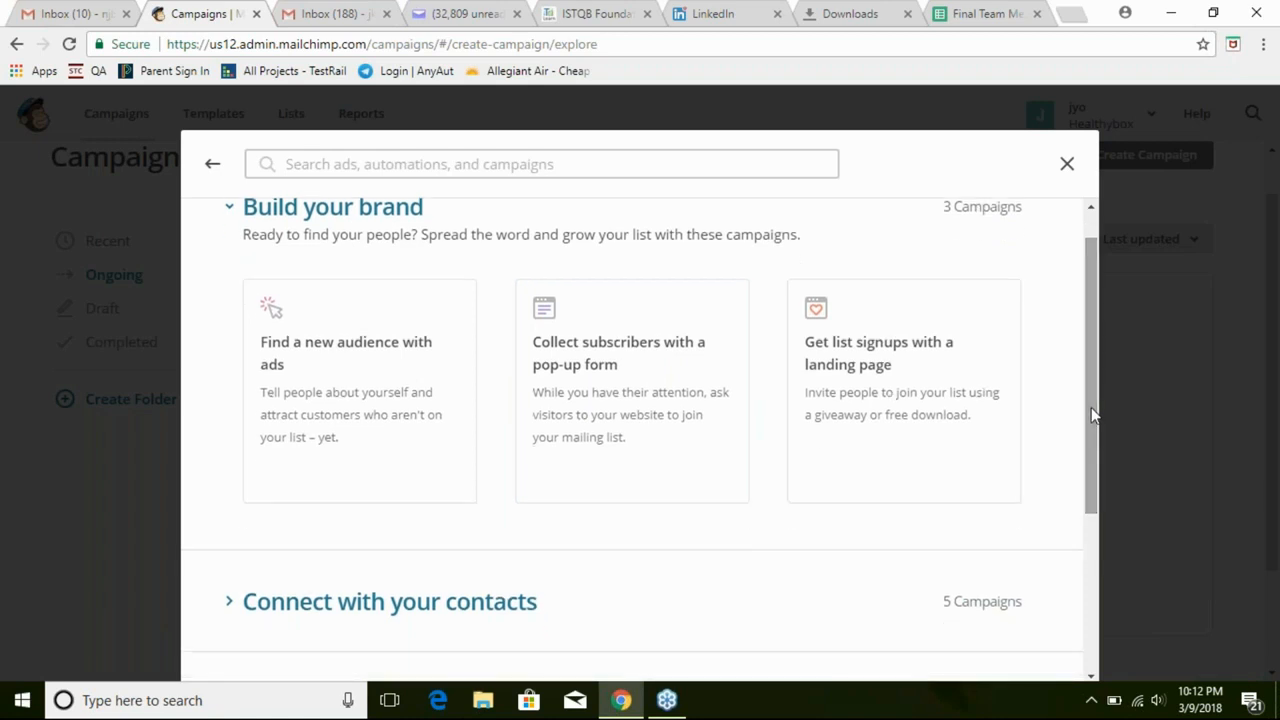
{"action": "mouse_move", "coordinate": [1091, 409]}
{"action": "left_mouse_down"}
{"action": "mouse_move", "coordinate": [1088, 436]}
{"action": "mouse_move", "coordinate": [1088, 400]}
{"action": "left_mouse_up"}
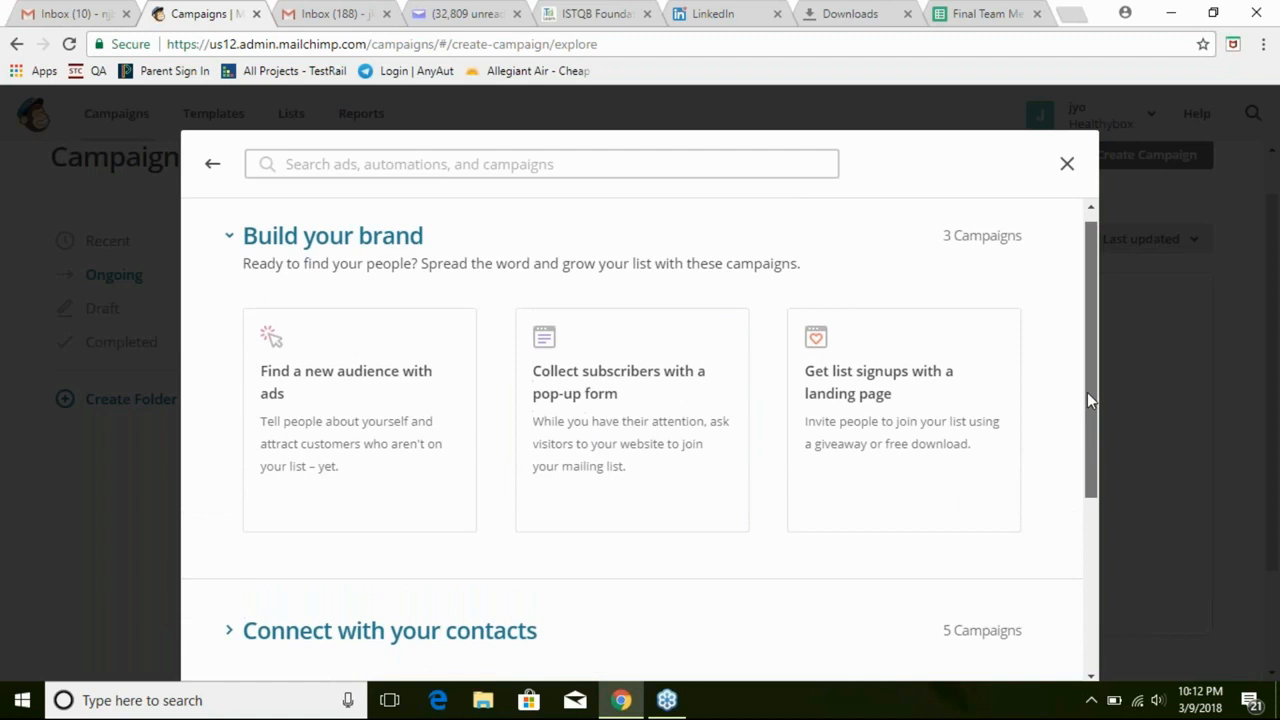
{"action": "left_click_drag", "start_coordinate": [1090, 400], "coordinate": [1082, 462]}
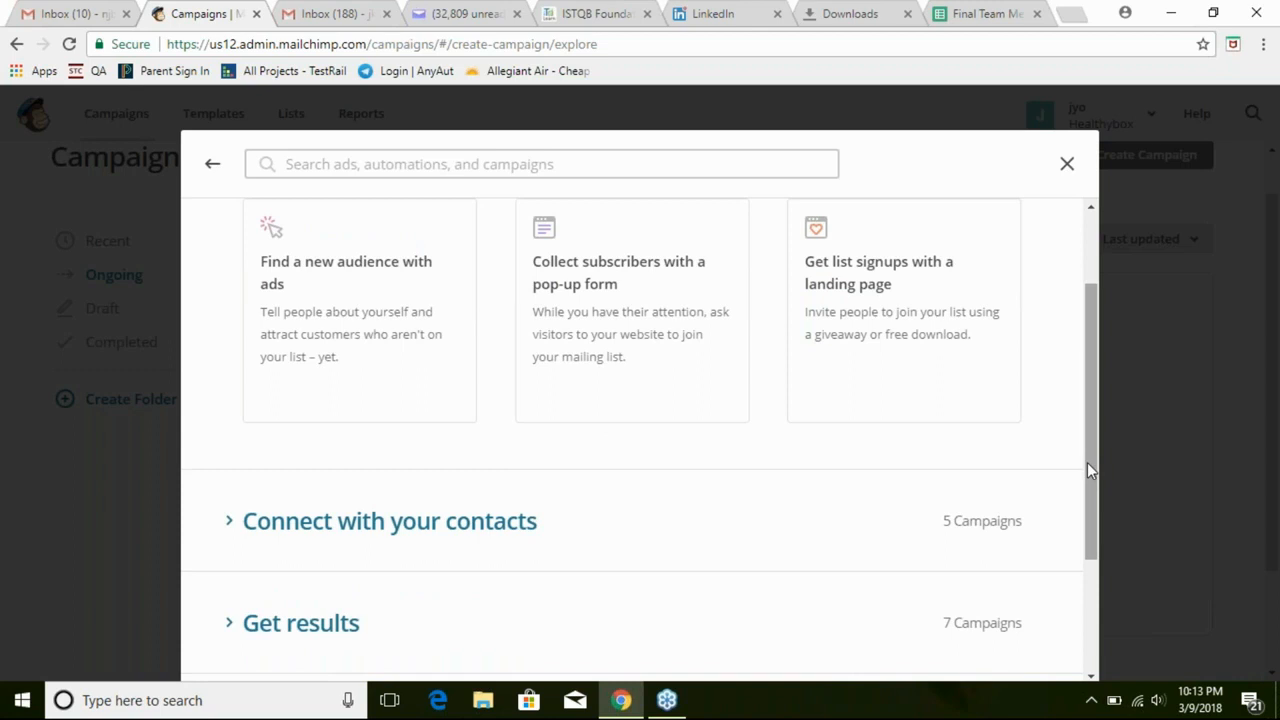
{"action": "left_click_drag", "start_coordinate": [1089, 466], "coordinate": [1090, 593]}
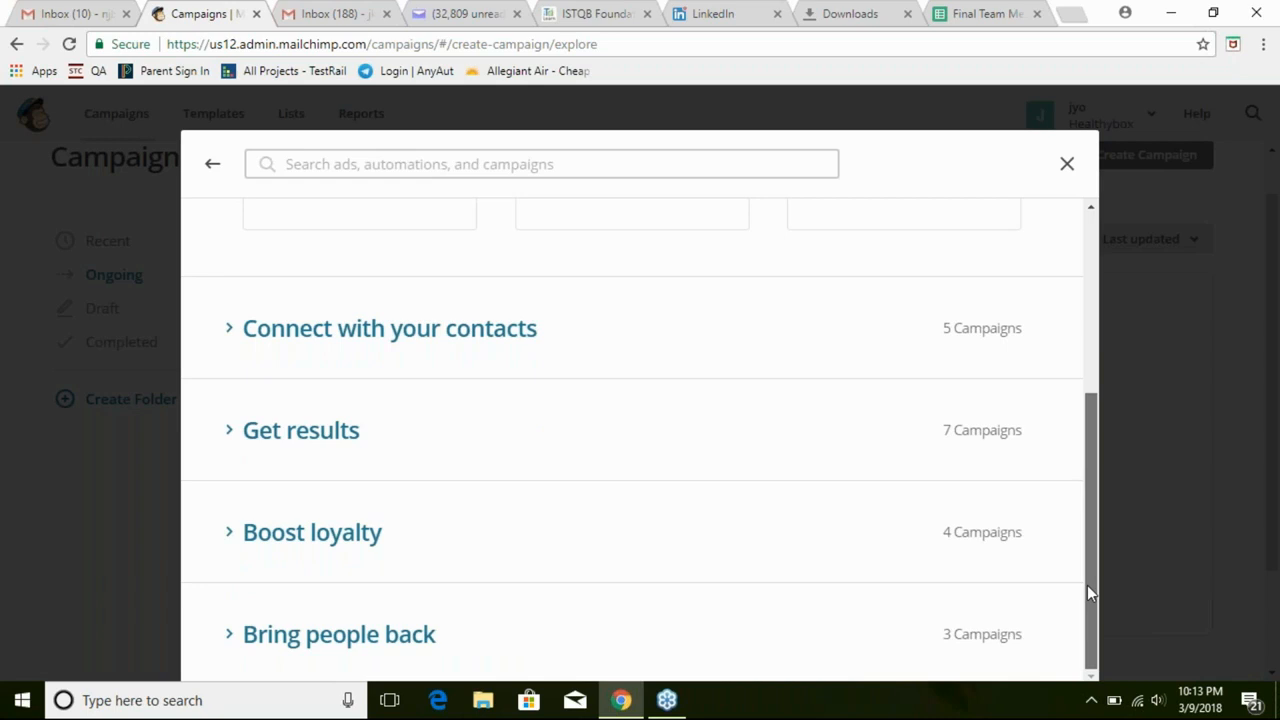
{"action": "left_click_drag", "start_coordinate": [1090, 508], "coordinate": [1120, 9]}
{"action": "left_click", "coordinate": [1068, 166]}
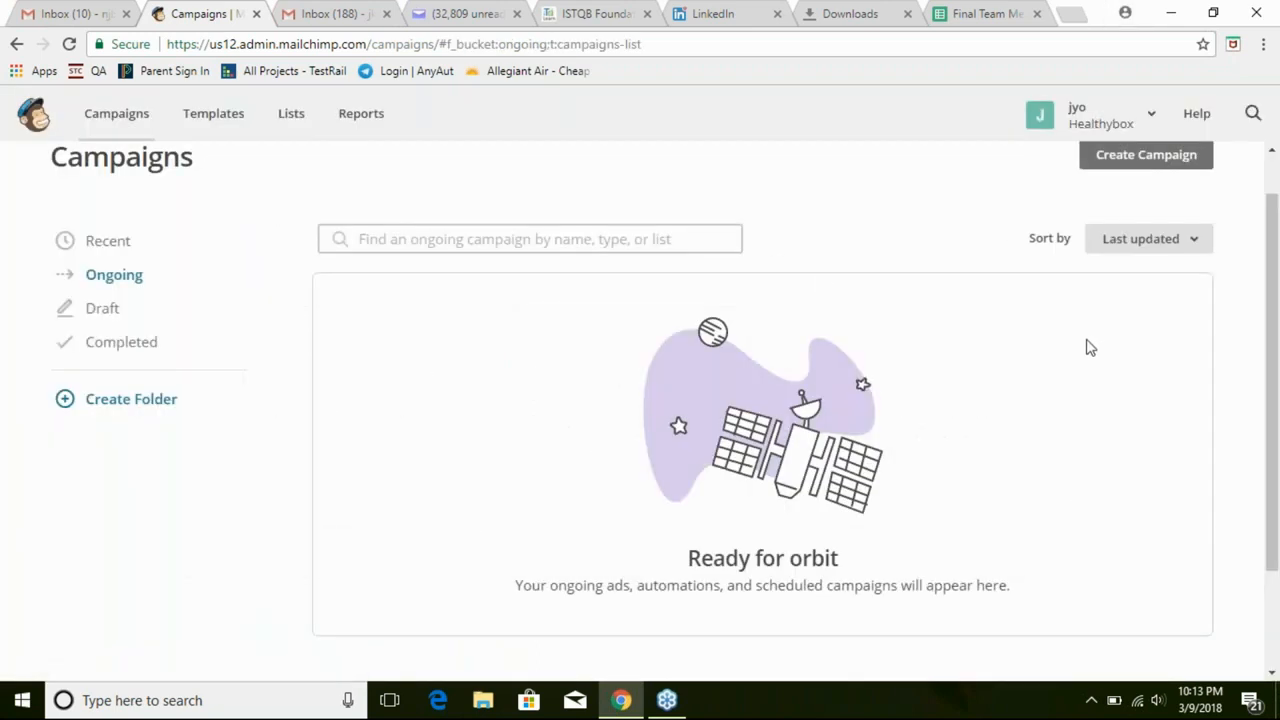
Return to the MailChimp dashboard and open the shared Google Sheets link in a new tab
{"action": "left_click", "coordinate": [35, 115]}
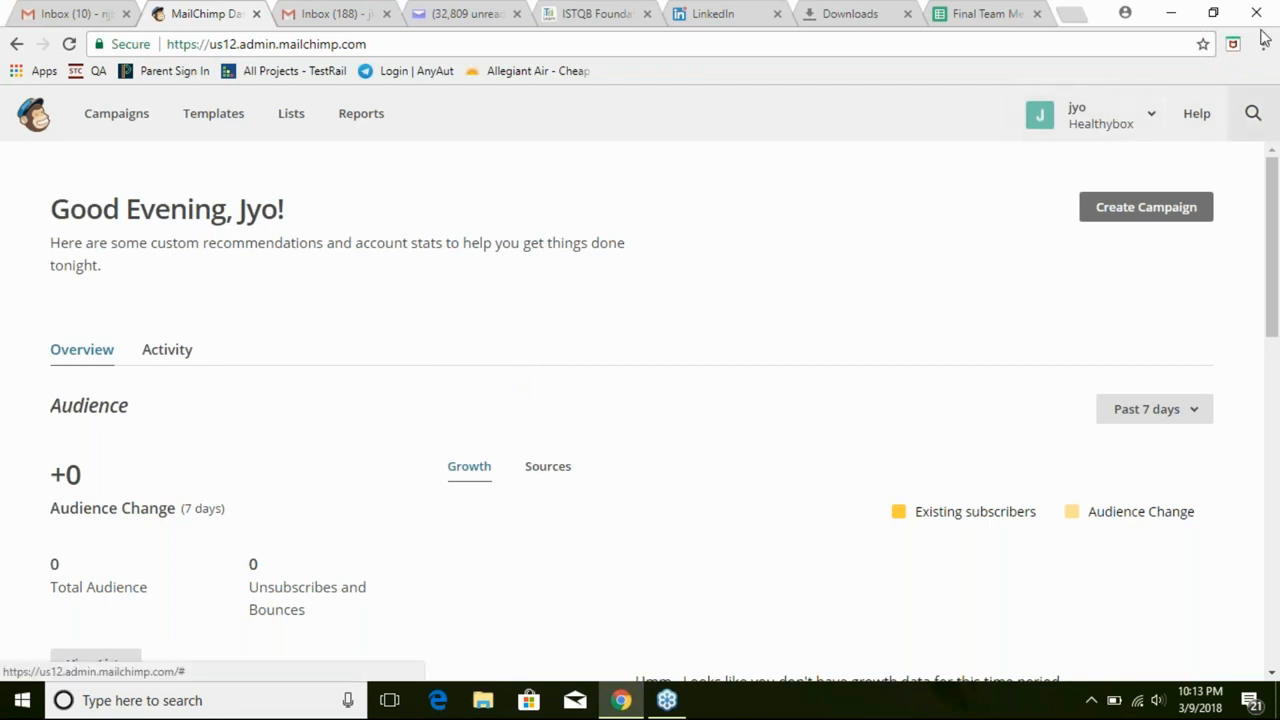
{"action": "left_click", "coordinate": [1003, 41]}
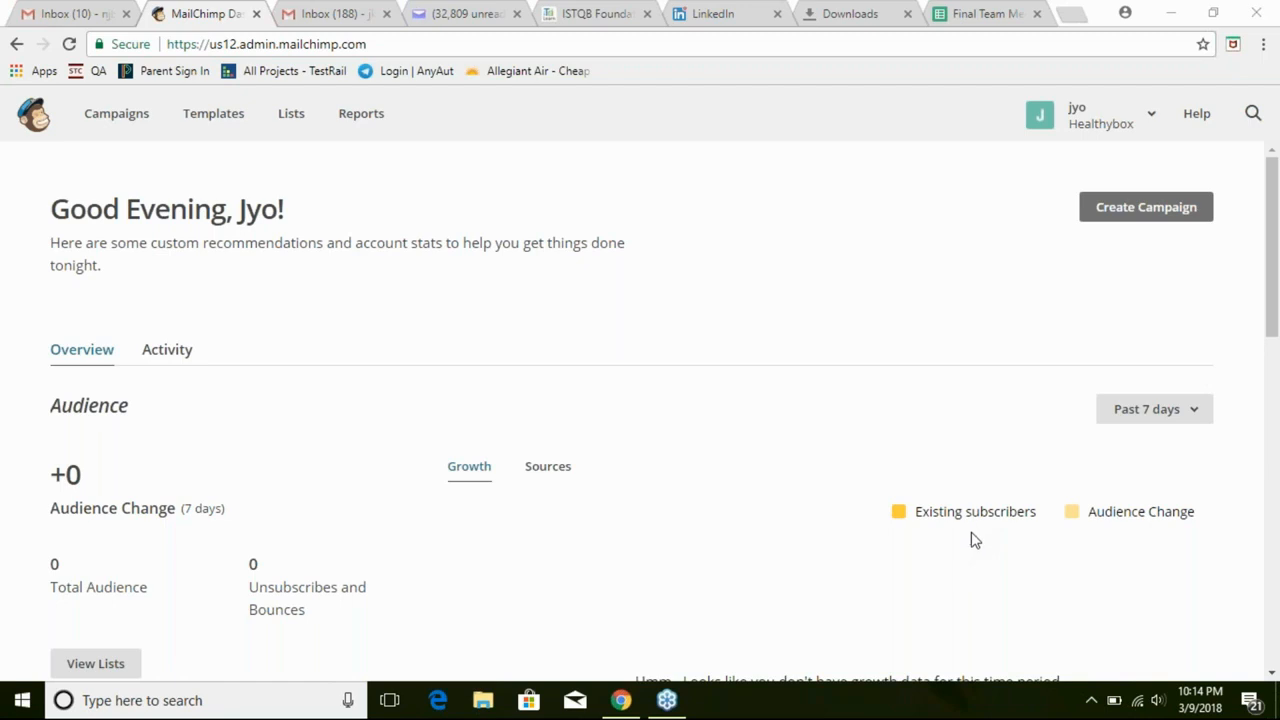
{"action": "left_click", "coordinate": [768, 553]}
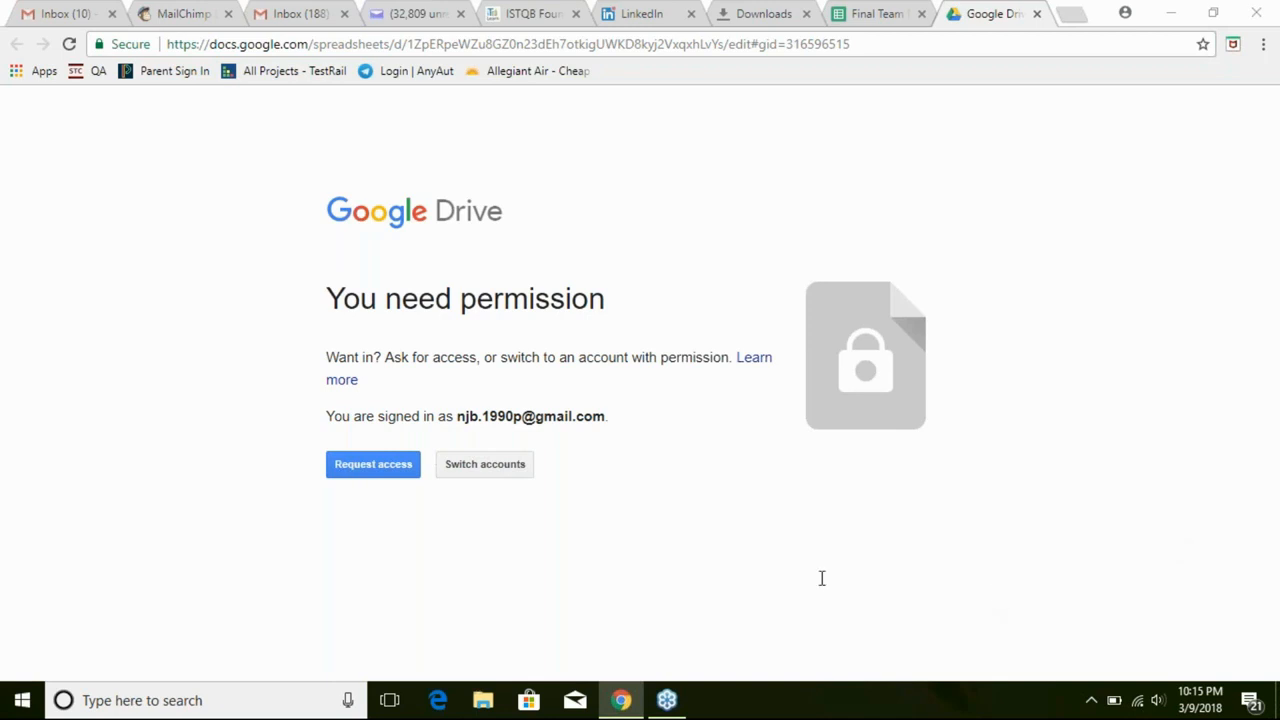
Look through the Sales spreadsheet's DailySales, MonthlySales and Legend-Settings-Admin sheets, then open the Customer Details link
{"action": "left_click", "coordinate": [807, 551]}
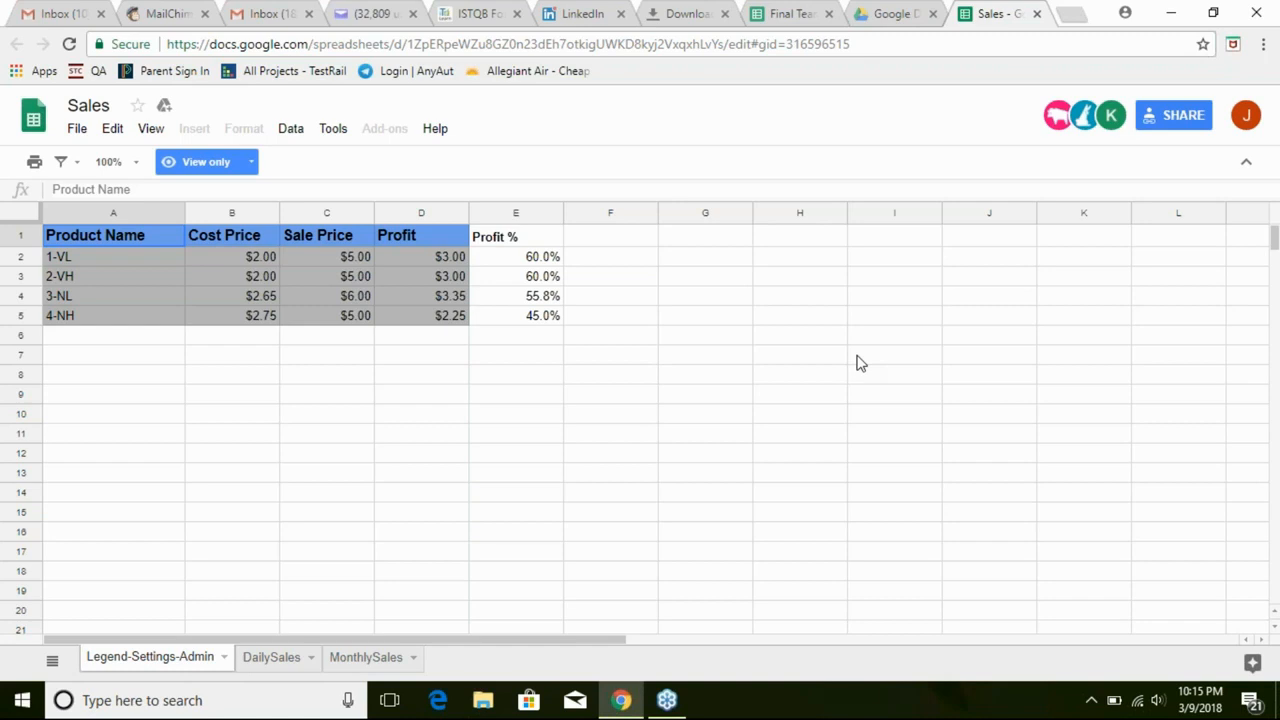
{"action": "left_click", "coordinate": [298, 663]}
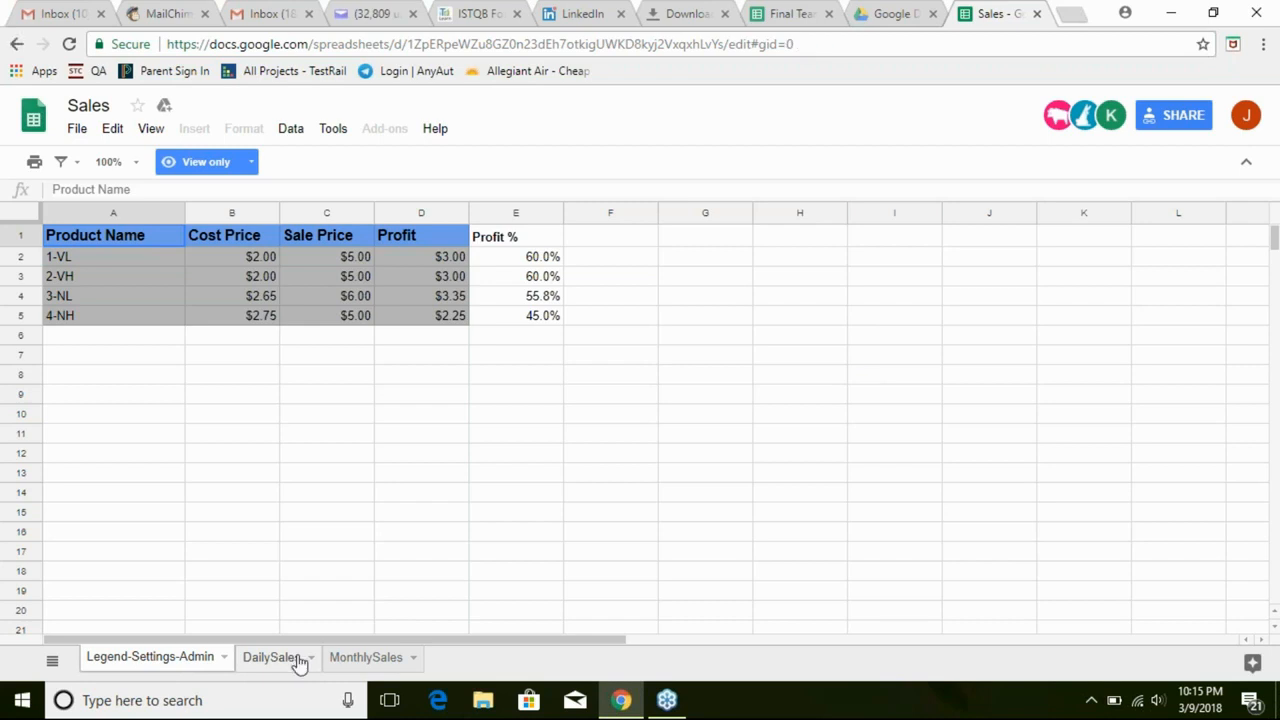
{"action": "left_click", "coordinate": [392, 665]}
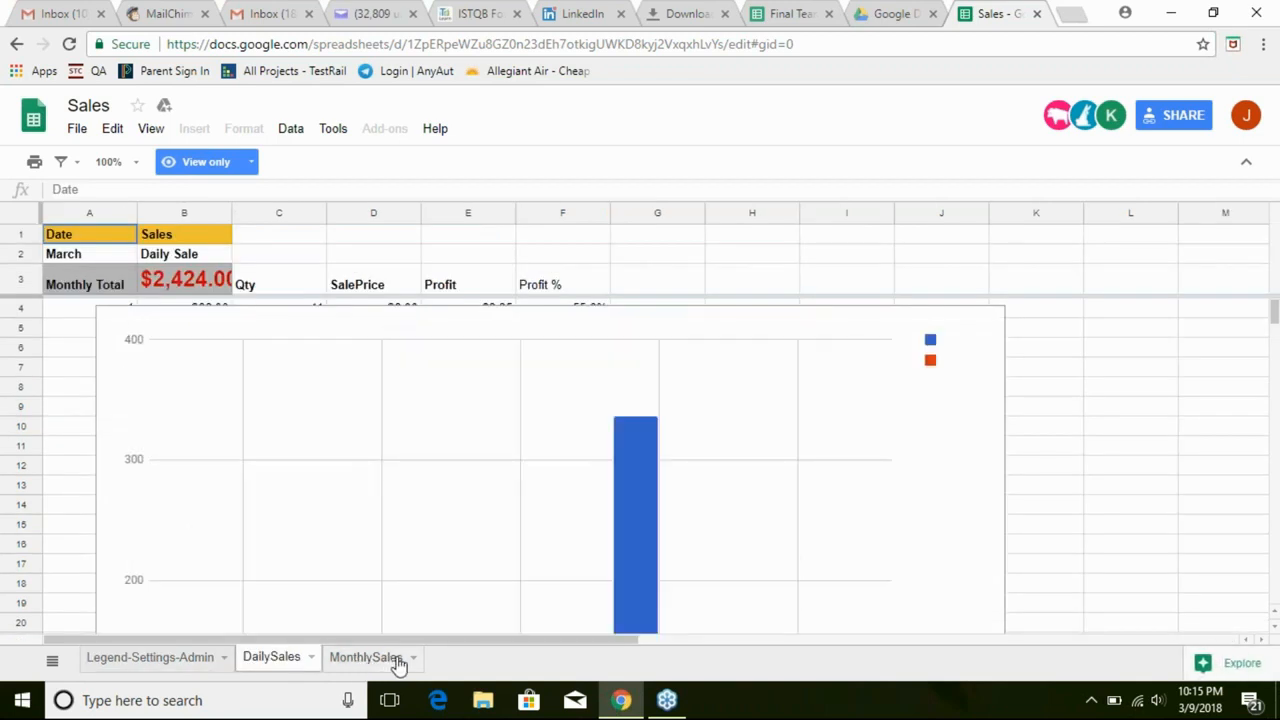
{"action": "left_click", "coordinate": [186, 662]}
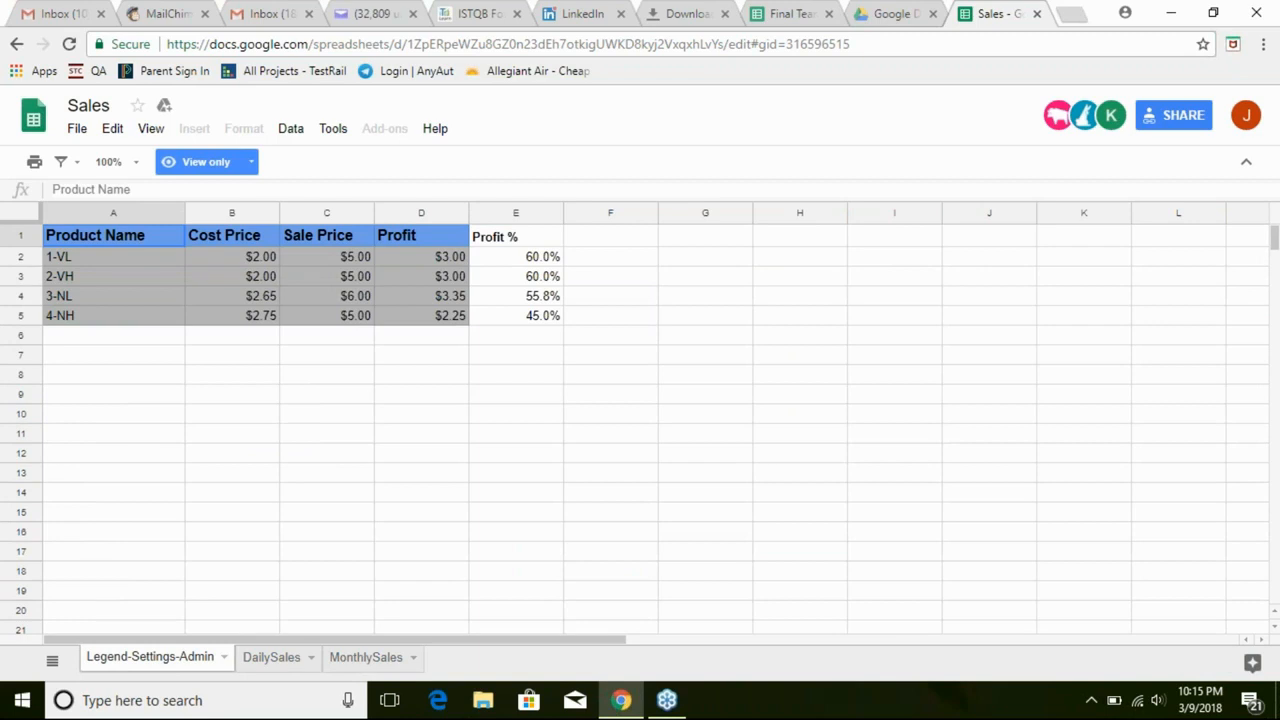
{"action": "left_click", "coordinate": [675, 710]}
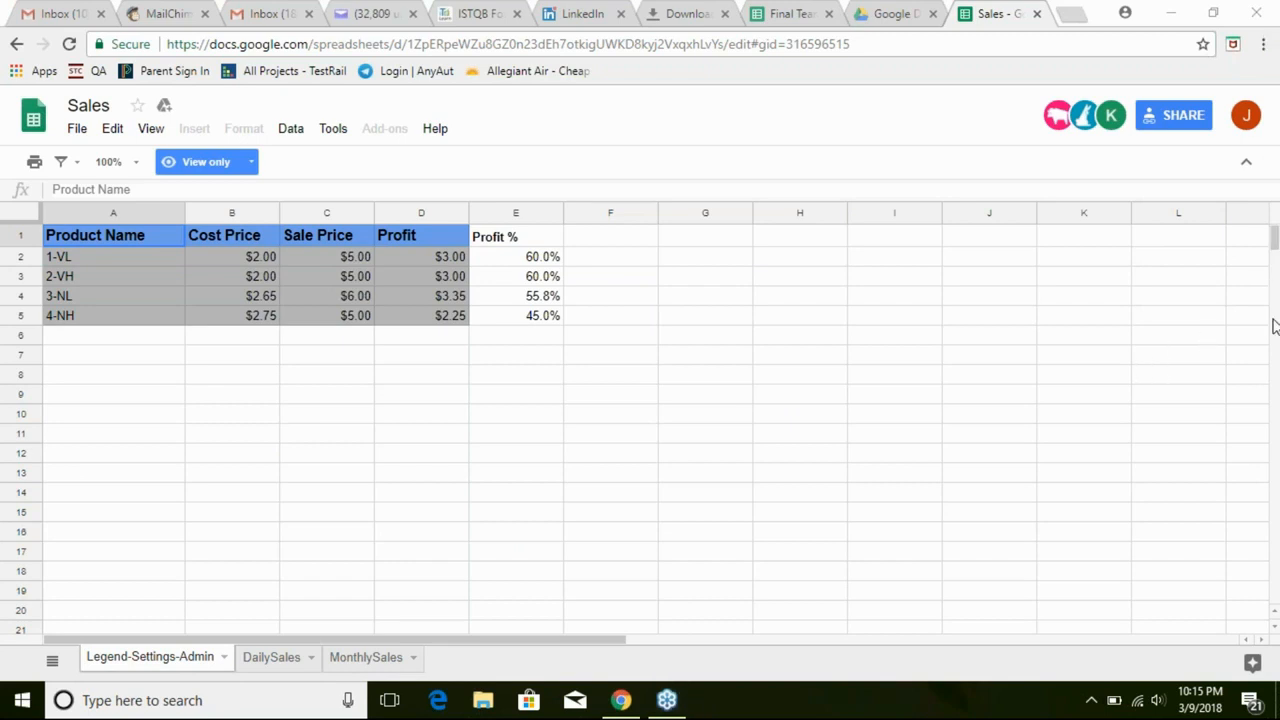
{"action": "left_click", "coordinate": [1152, 312]}
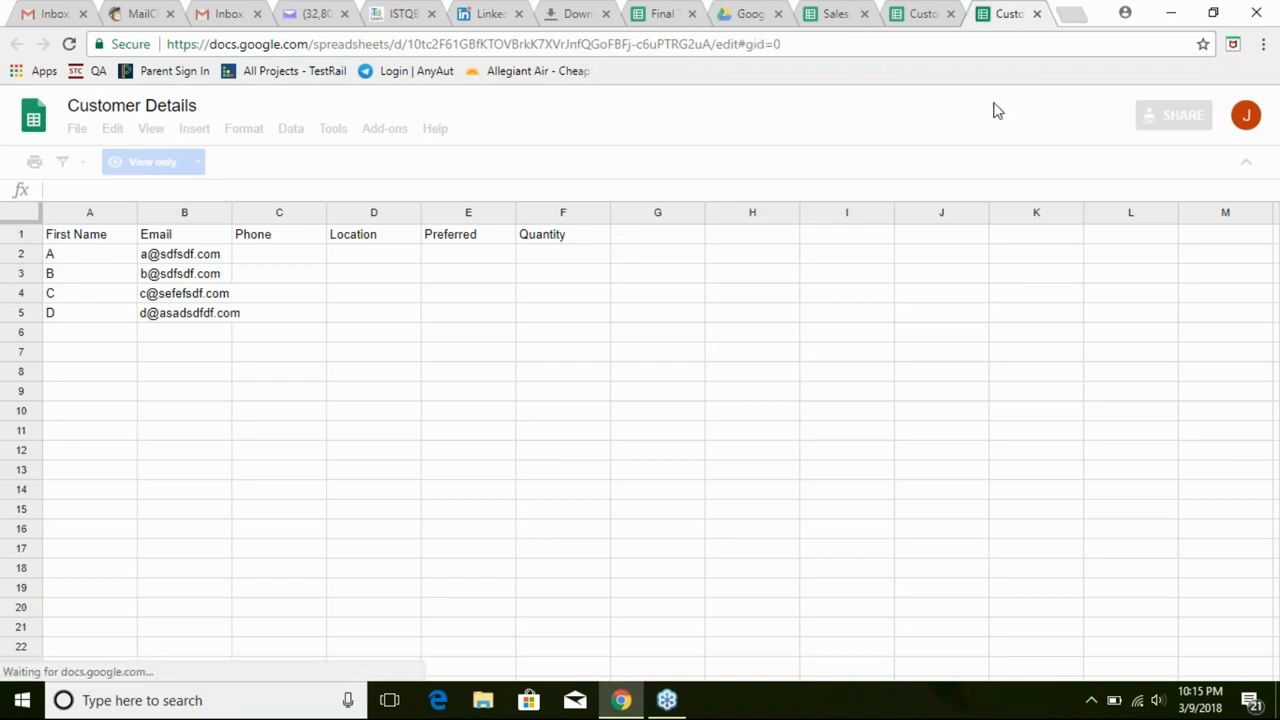
Close the duplicate Customer Details spreadsheet tab and switch back to MailChimp
{"action": "left_click", "coordinate": [928, 14]}
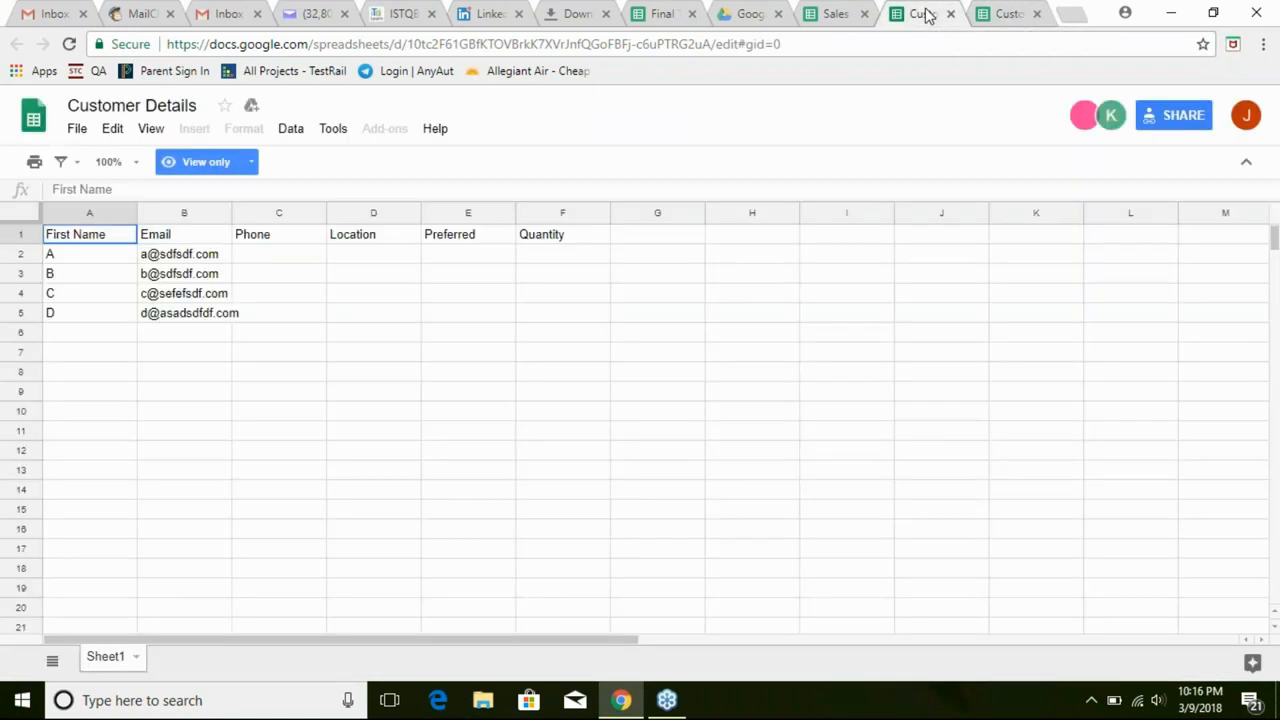
{"action": "left_click", "coordinate": [950, 14]}
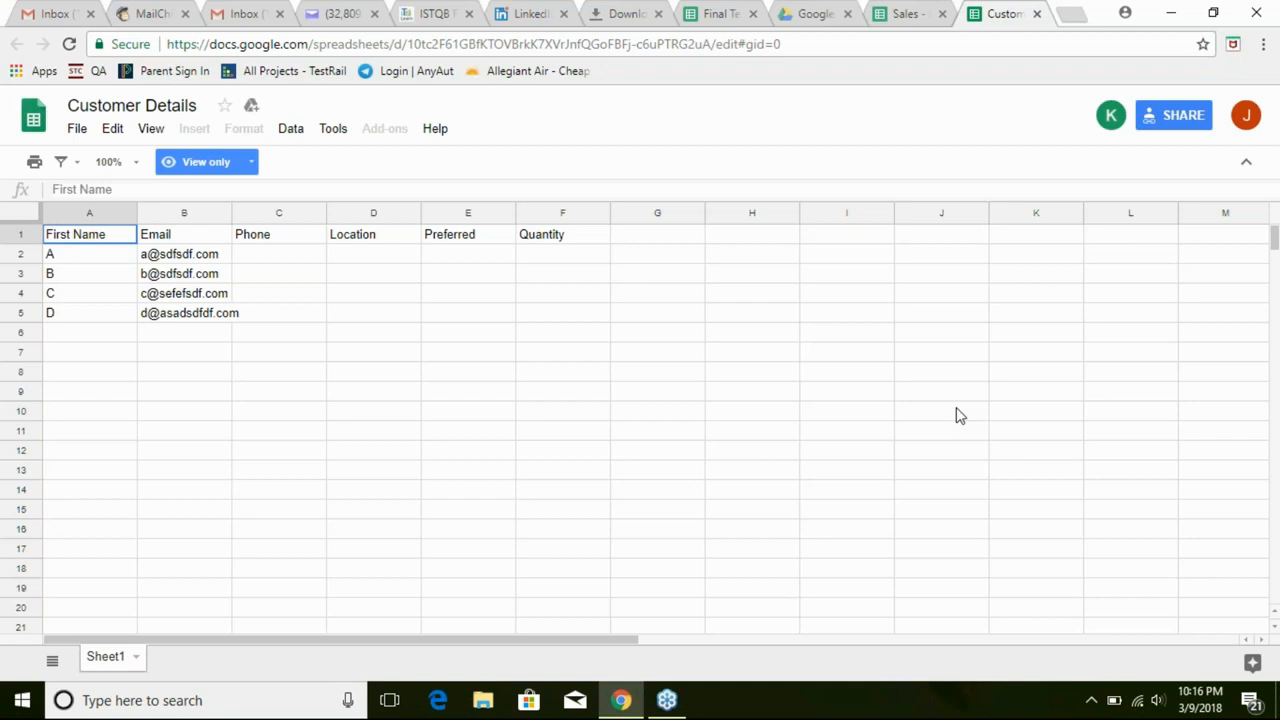
{"action": "left_click", "coordinate": [147, 15]}
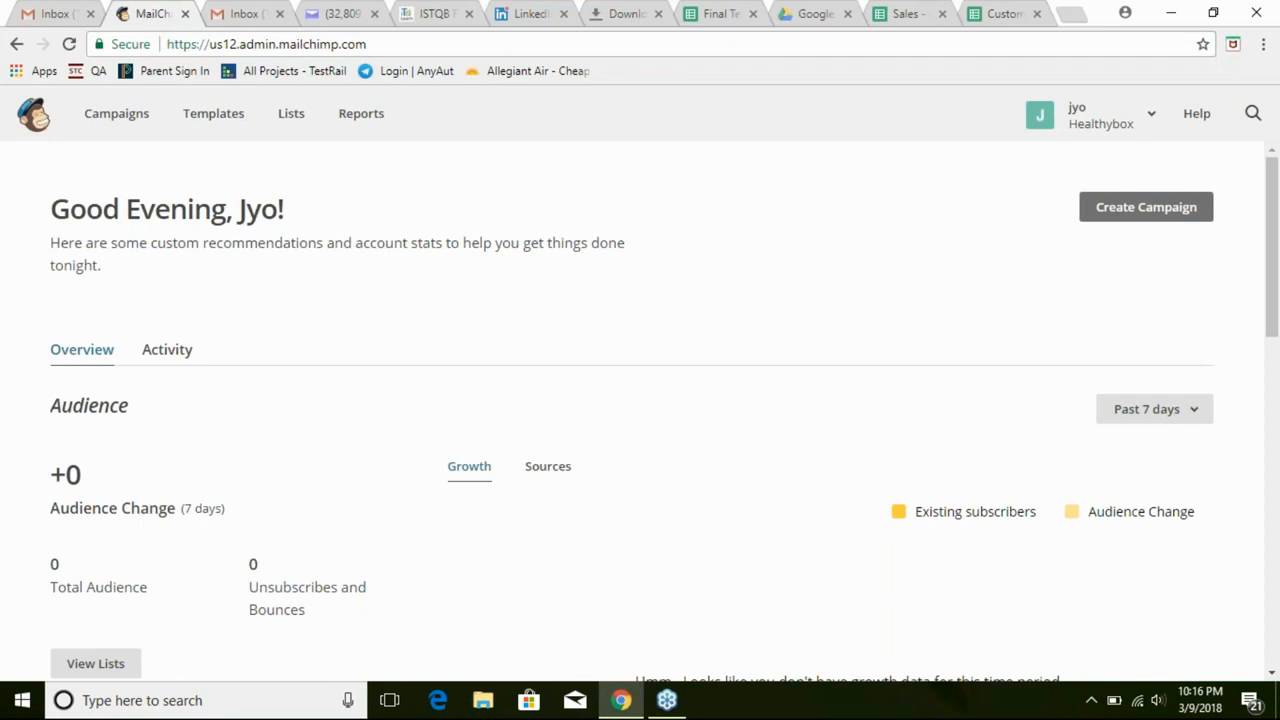
From Lists, choose Create List and confirm making a brand-new list
{"action": "left_click", "coordinate": [289, 124]}
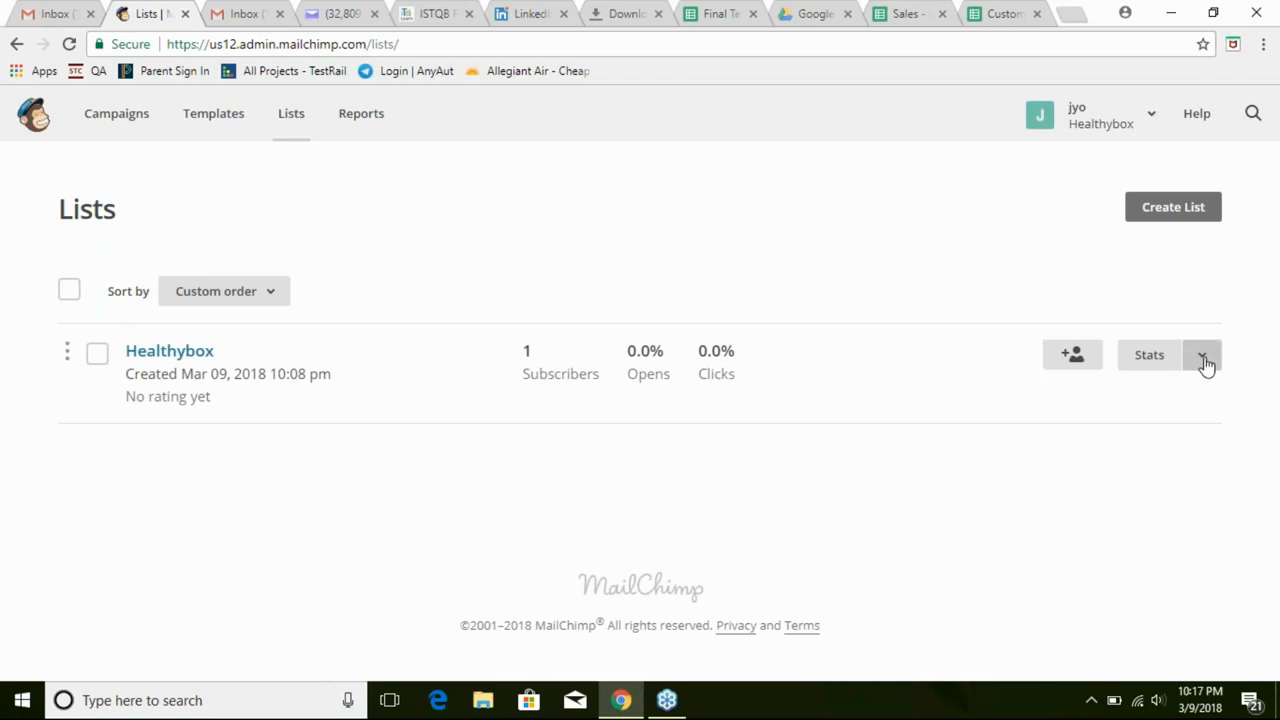
{"action": "left_click", "coordinate": [1181, 218]}
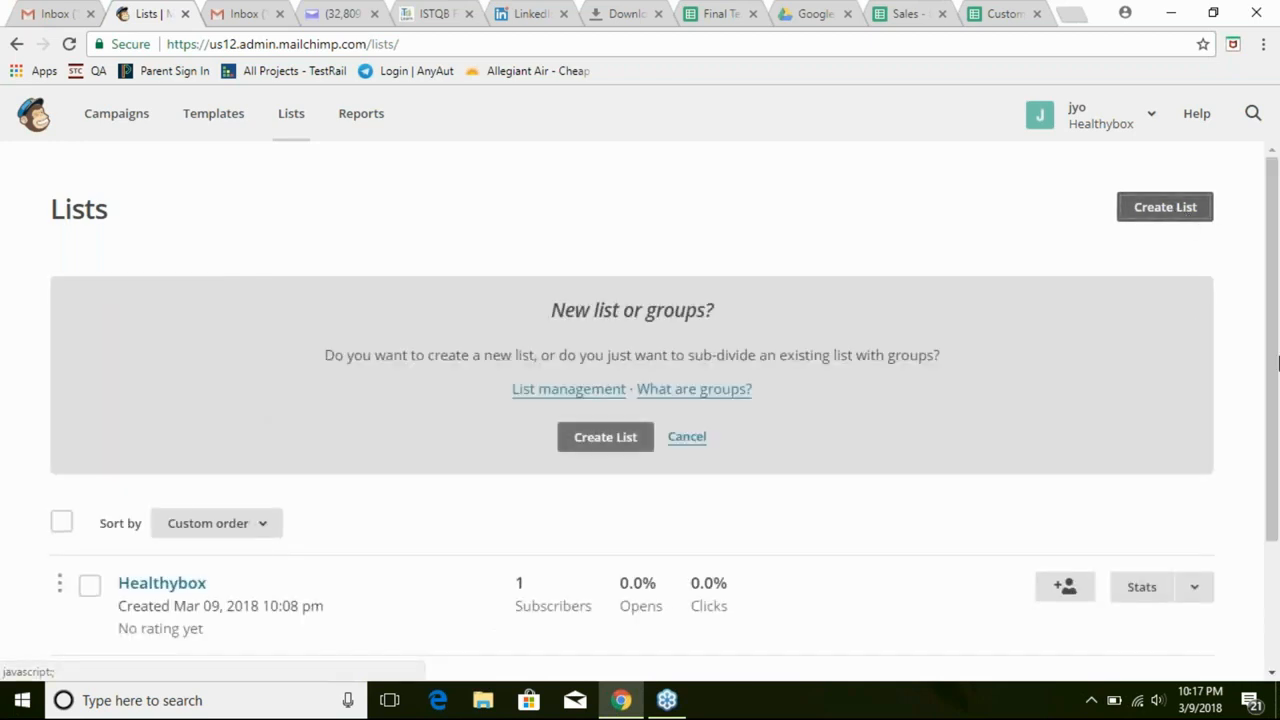
{"action": "left_click_drag", "start_coordinate": [1274, 361], "coordinate": [1274, 441]}
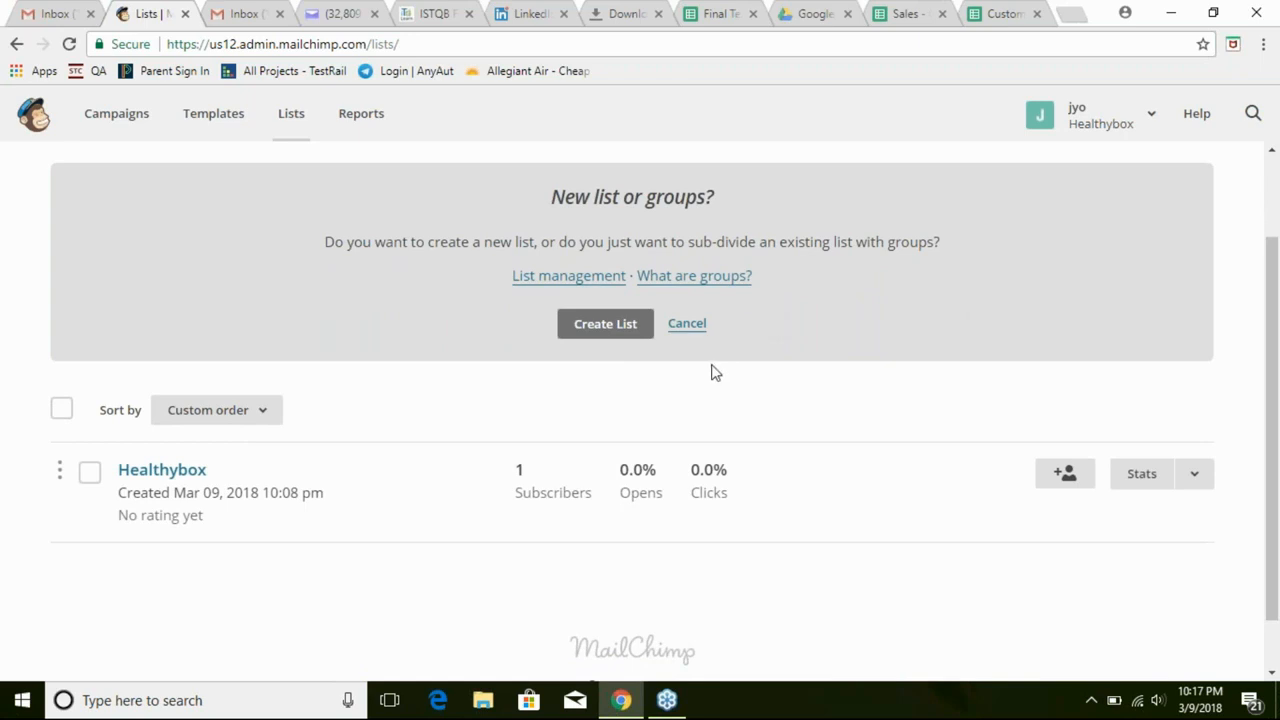
{"action": "left_click", "coordinate": [623, 328]}
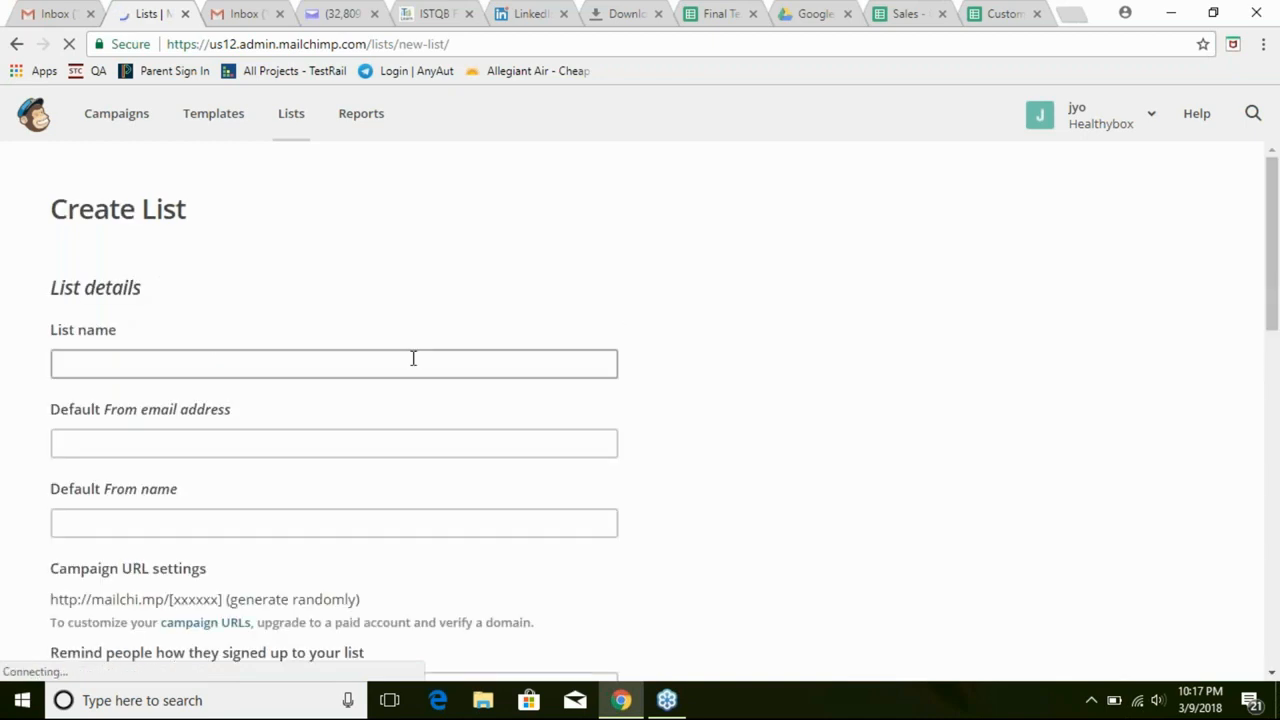
Name the list 'First Customer' and fill in the sender's email address and sender name
{"action": "left_click", "coordinate": [277, 360]}
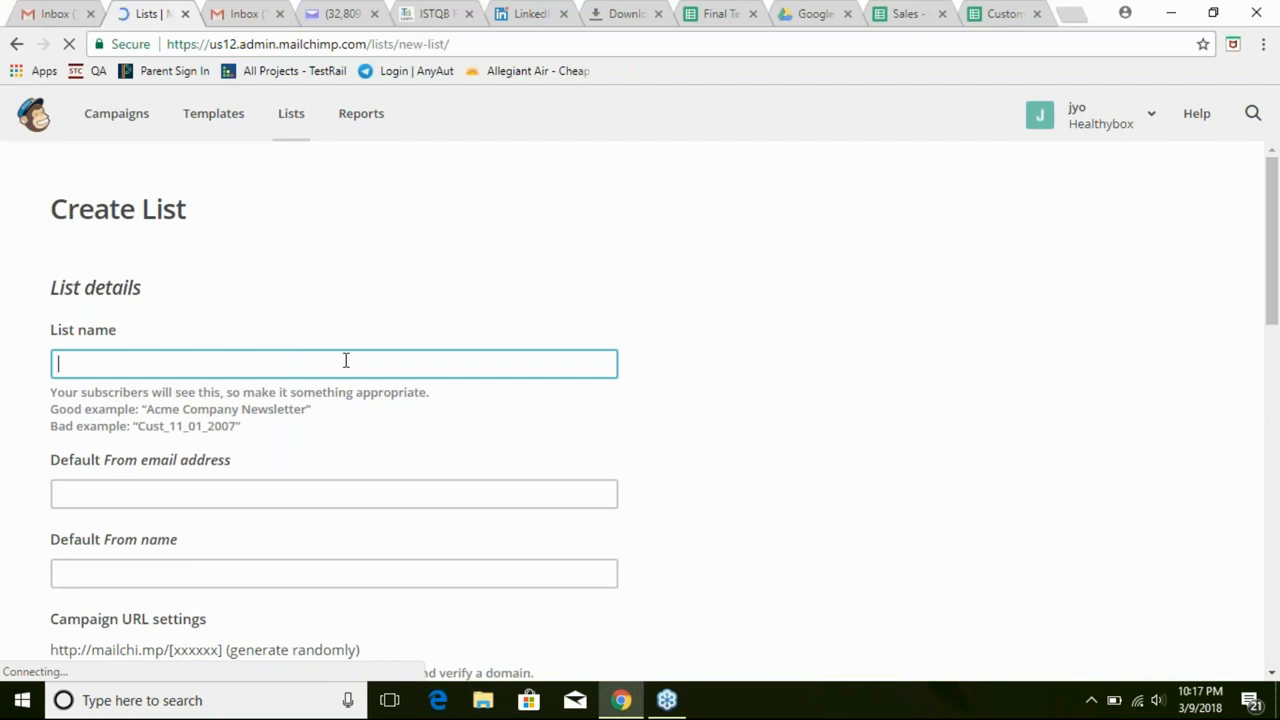
{"action": "type", "text": "First Customer"}
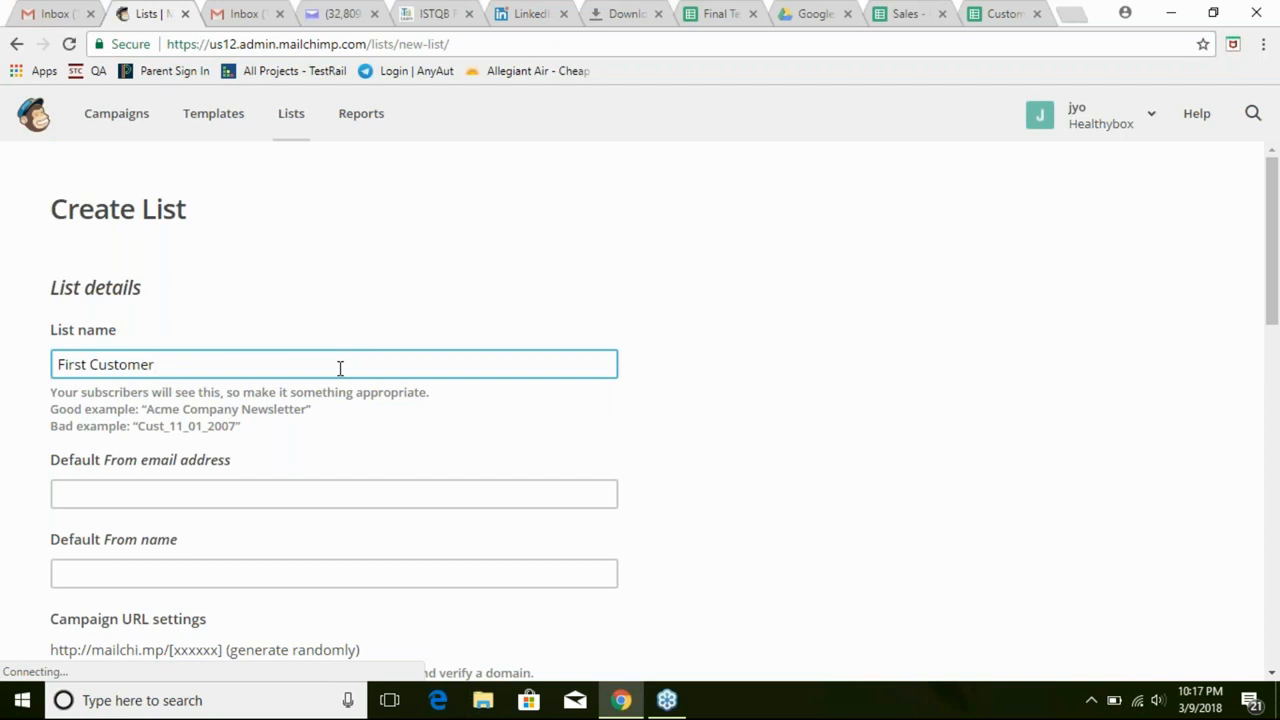
{"action": "left_click", "coordinate": [206, 494]}
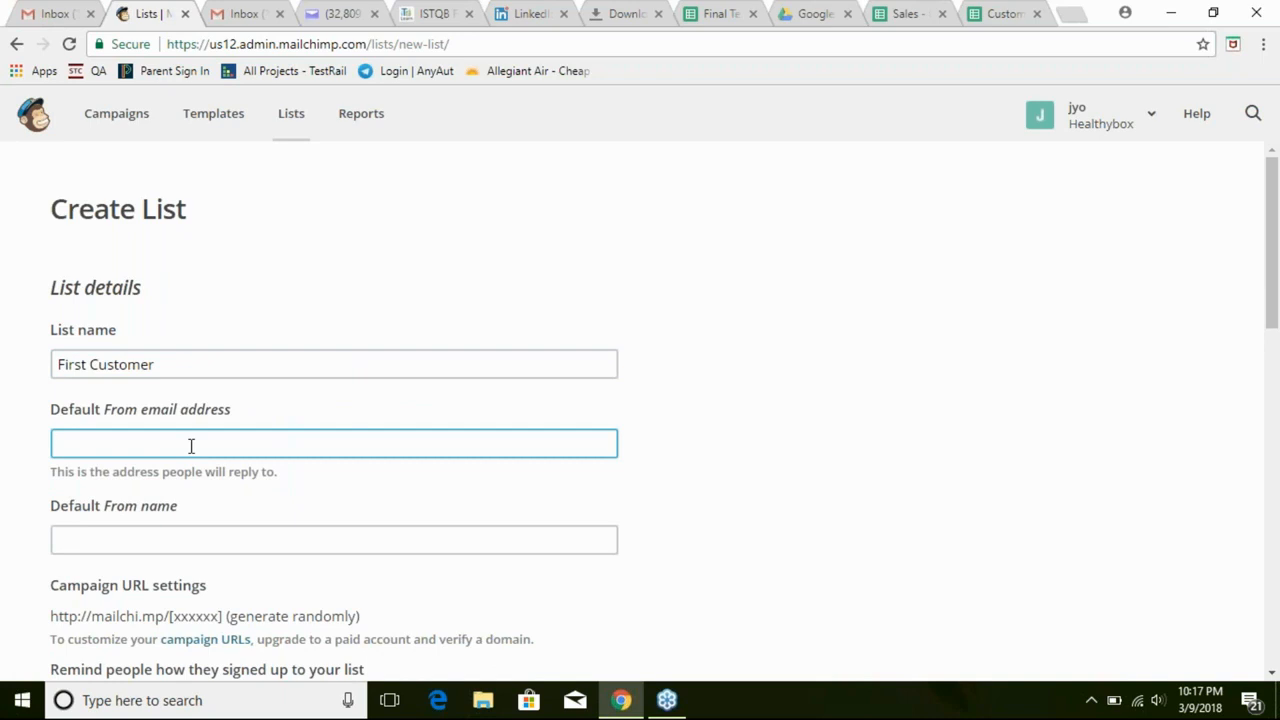
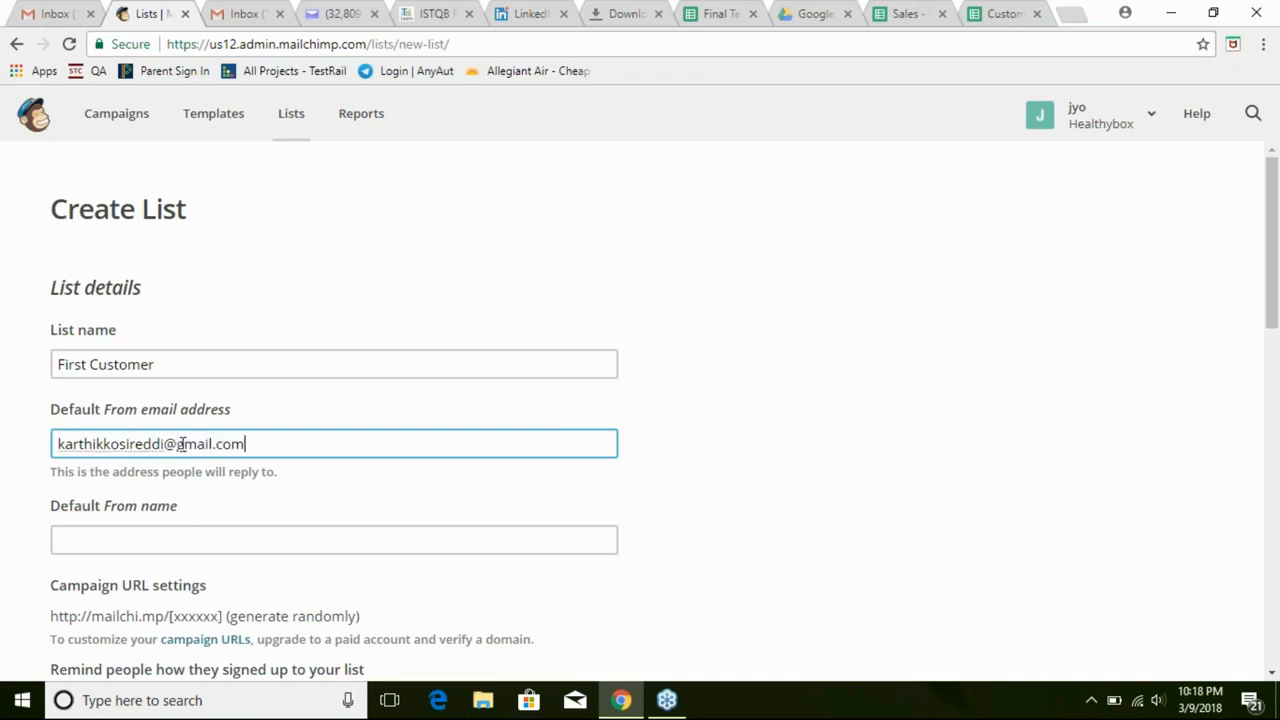
{"action": "left_click", "coordinate": [130, 539]}
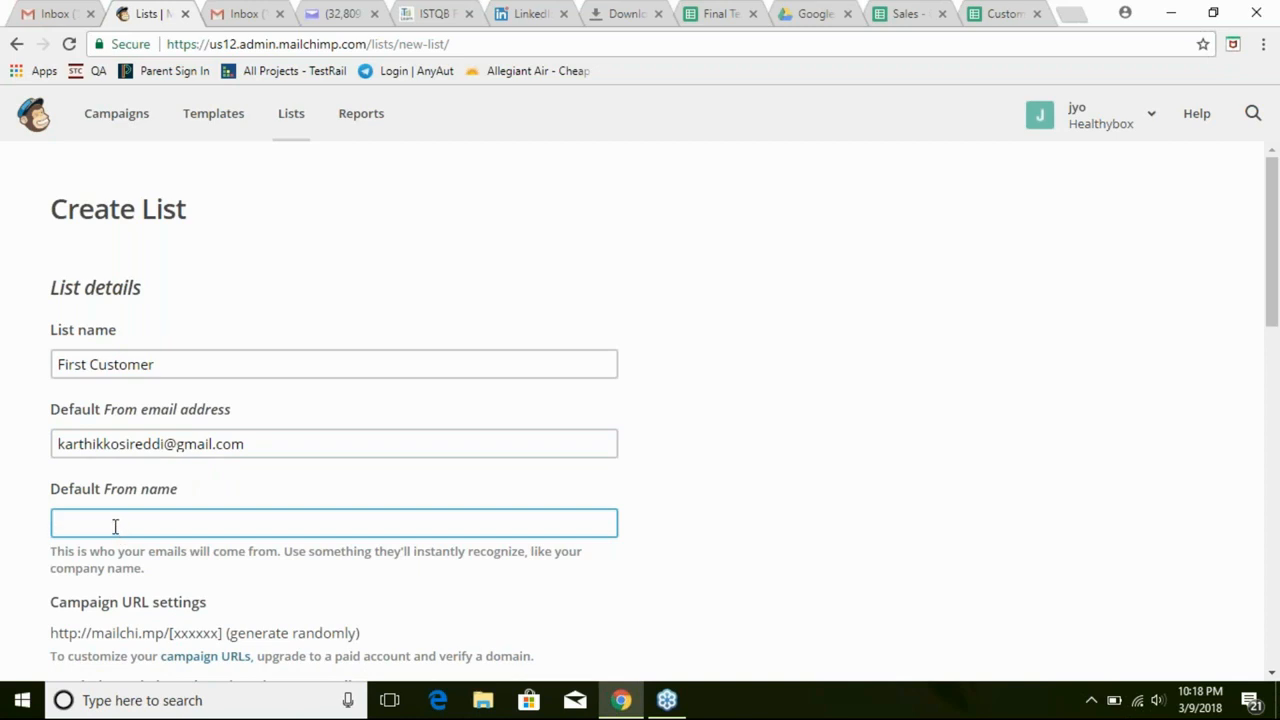
{"action": "type", "text": "kartik"}
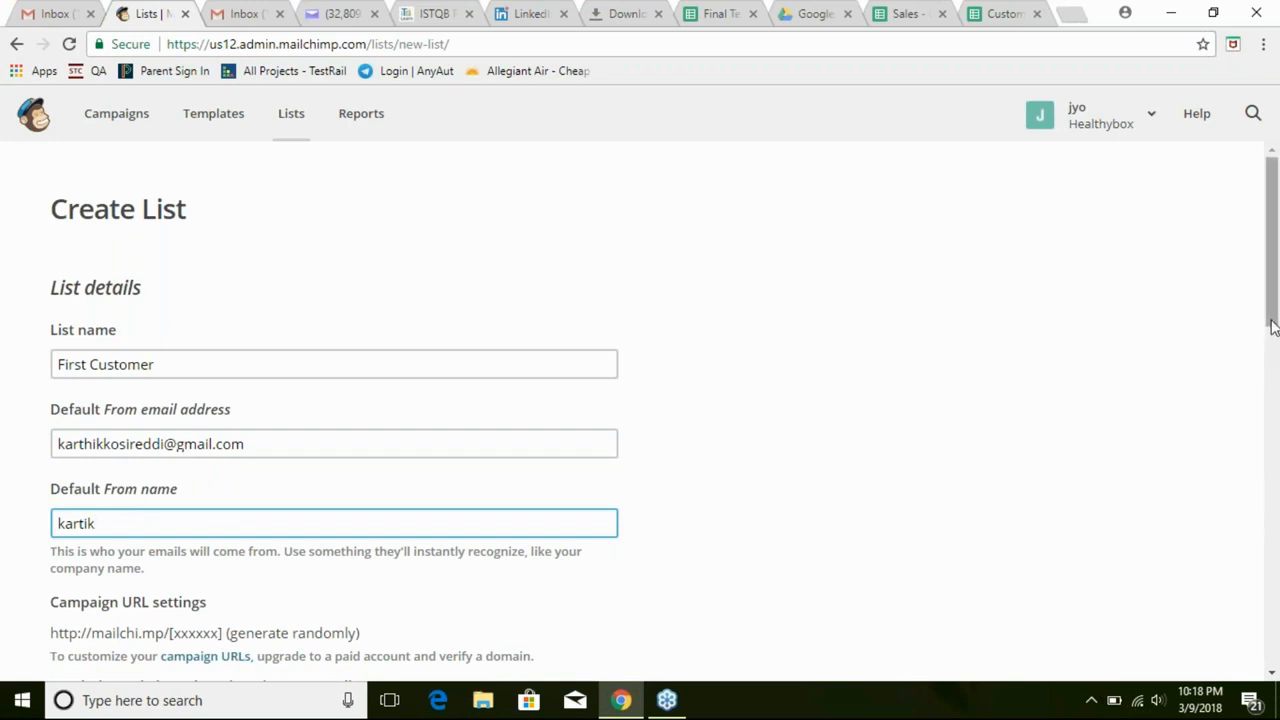
Scroll down the Create List form and place the cursor in the signup-reminder box
{"action": "left_click_drag", "start_coordinate": [1273, 320], "coordinate": [1263, 444]}
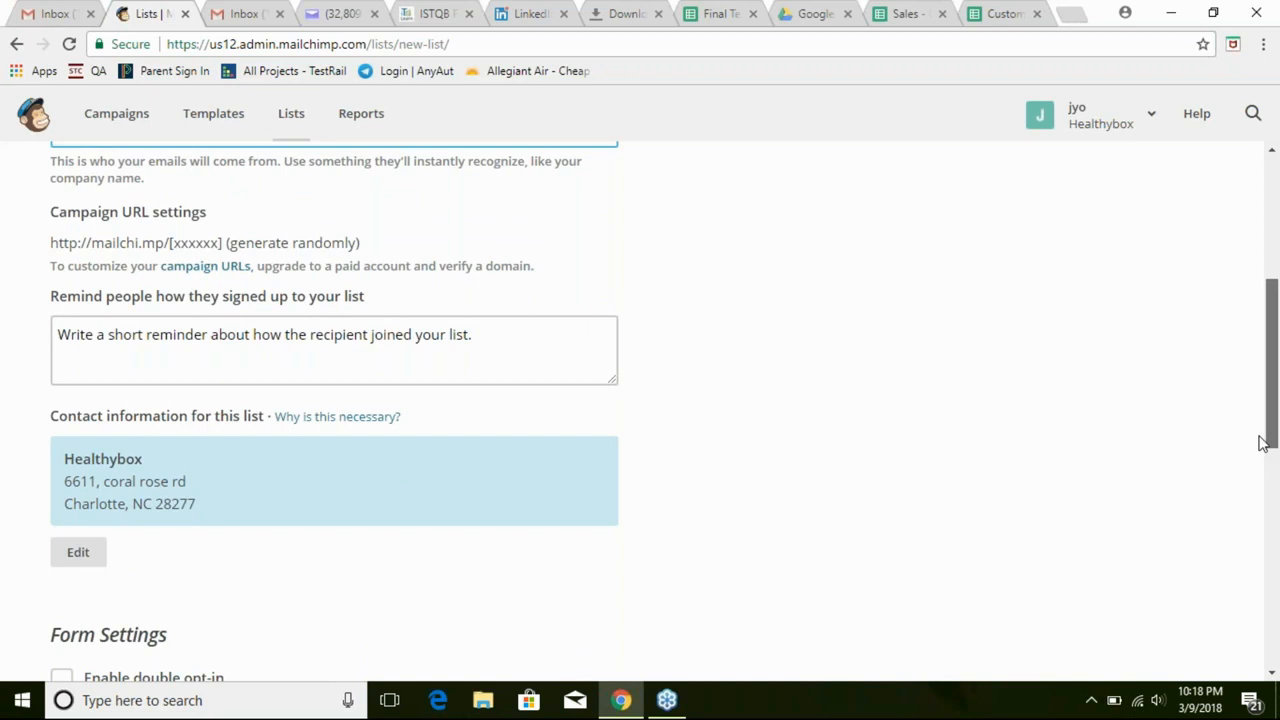
{"action": "left_click_drag", "start_coordinate": [1263, 443], "coordinate": [1263, 429]}
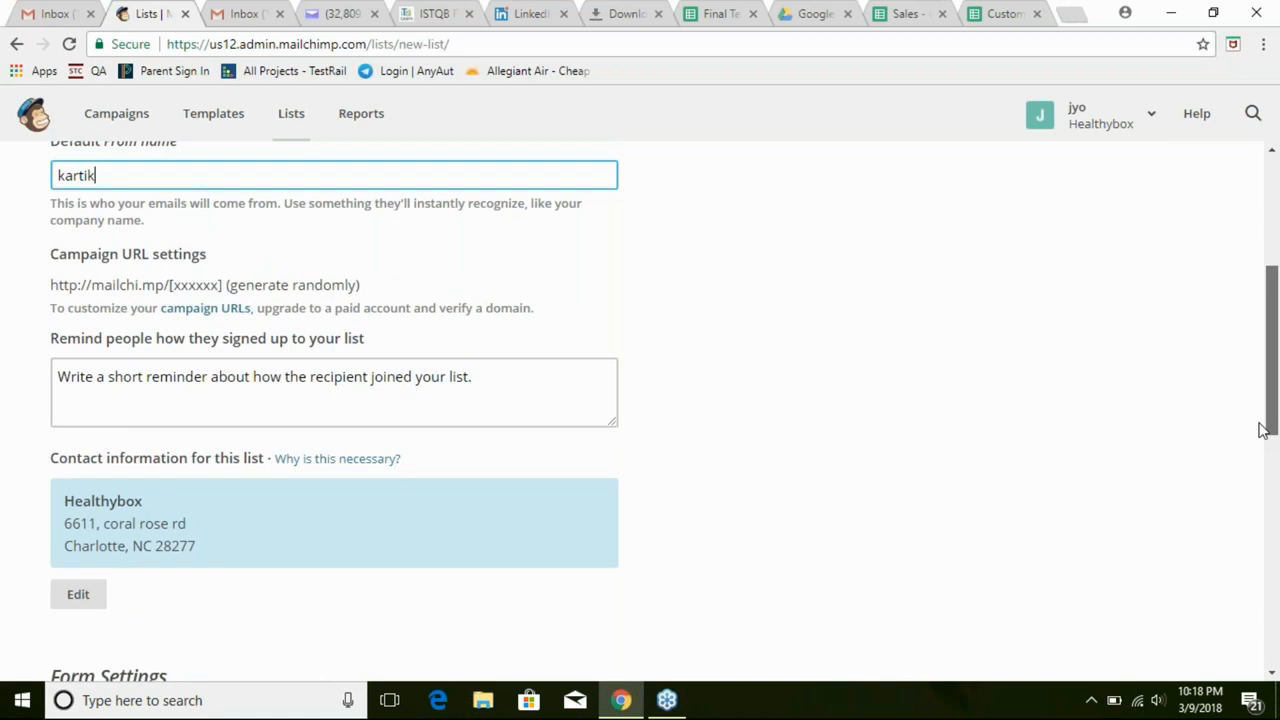
{"action": "left_click_drag", "start_coordinate": [1263, 429], "coordinate": [1263, 429]}
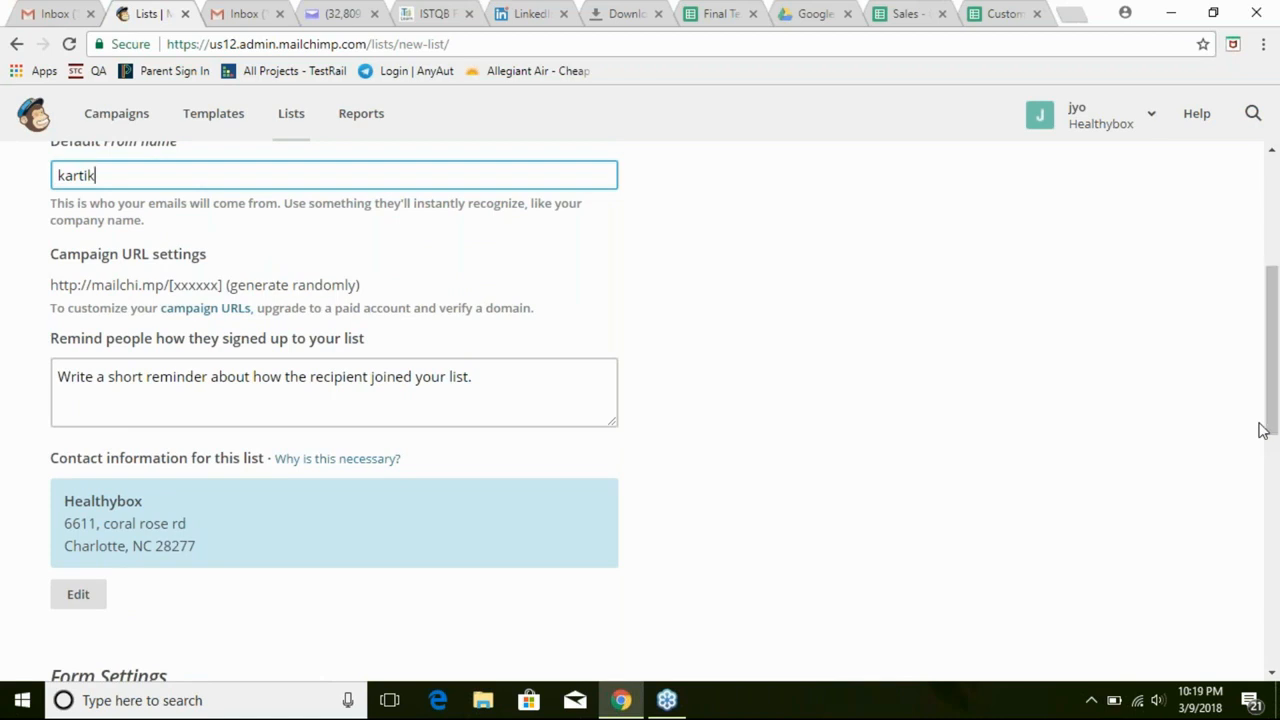
{"action": "left_click", "coordinate": [529, 391]}
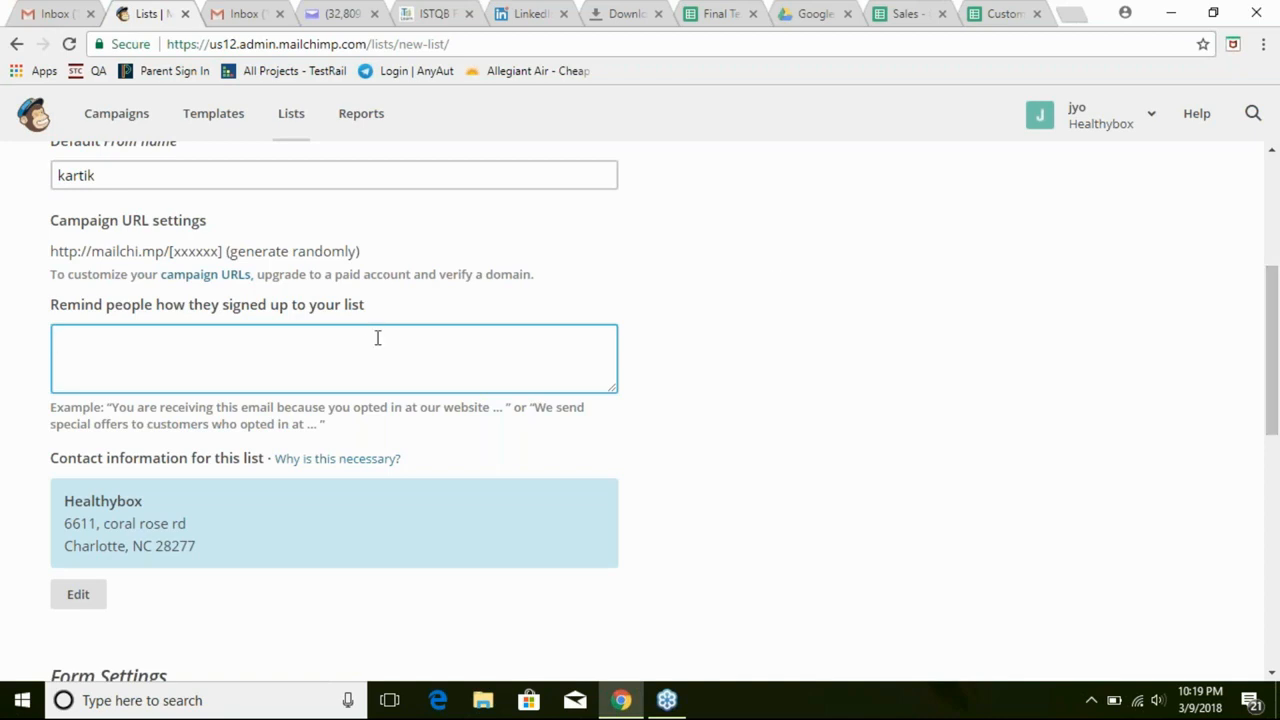
Enter 'in person' as the signup reminder, fixing the typo, and scroll to review the form
{"action": "type", "text": "in persom"}
{"action": "key", "text": "BackSpace"}
{"action": "type", "text": "n"}
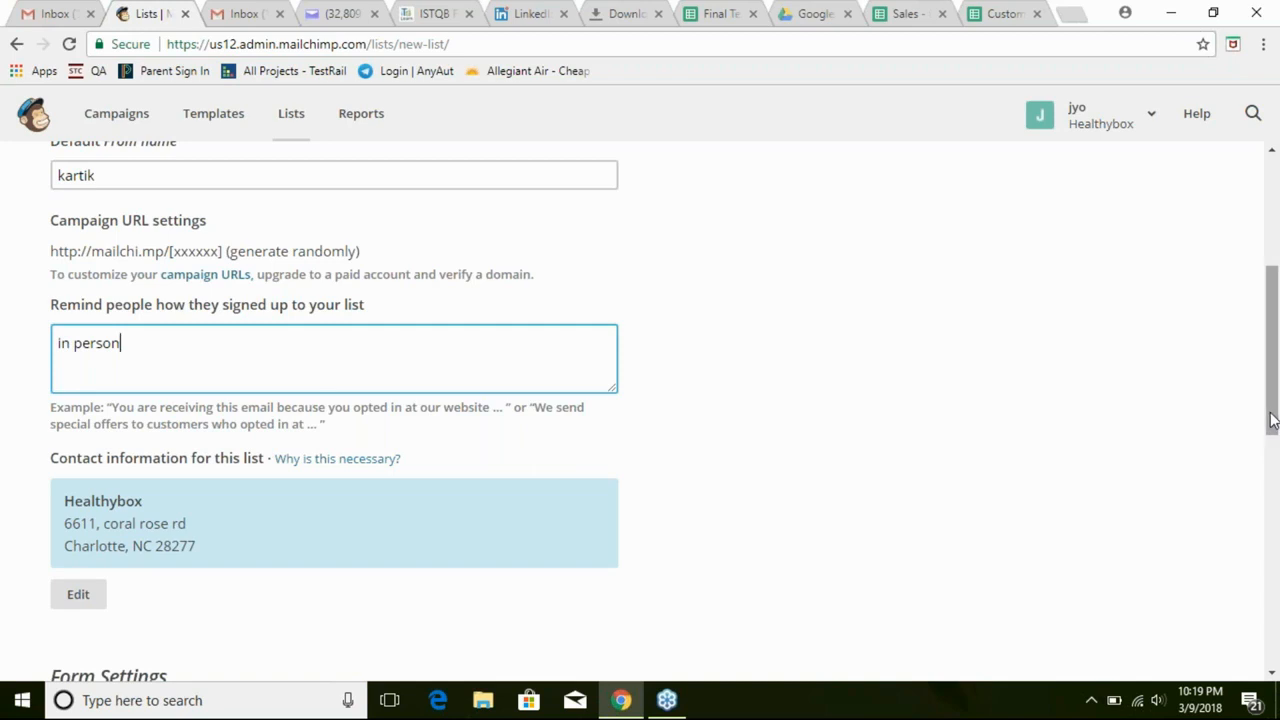
{"action": "left_click_drag", "start_coordinate": [1272, 420], "coordinate": [1273, 300]}
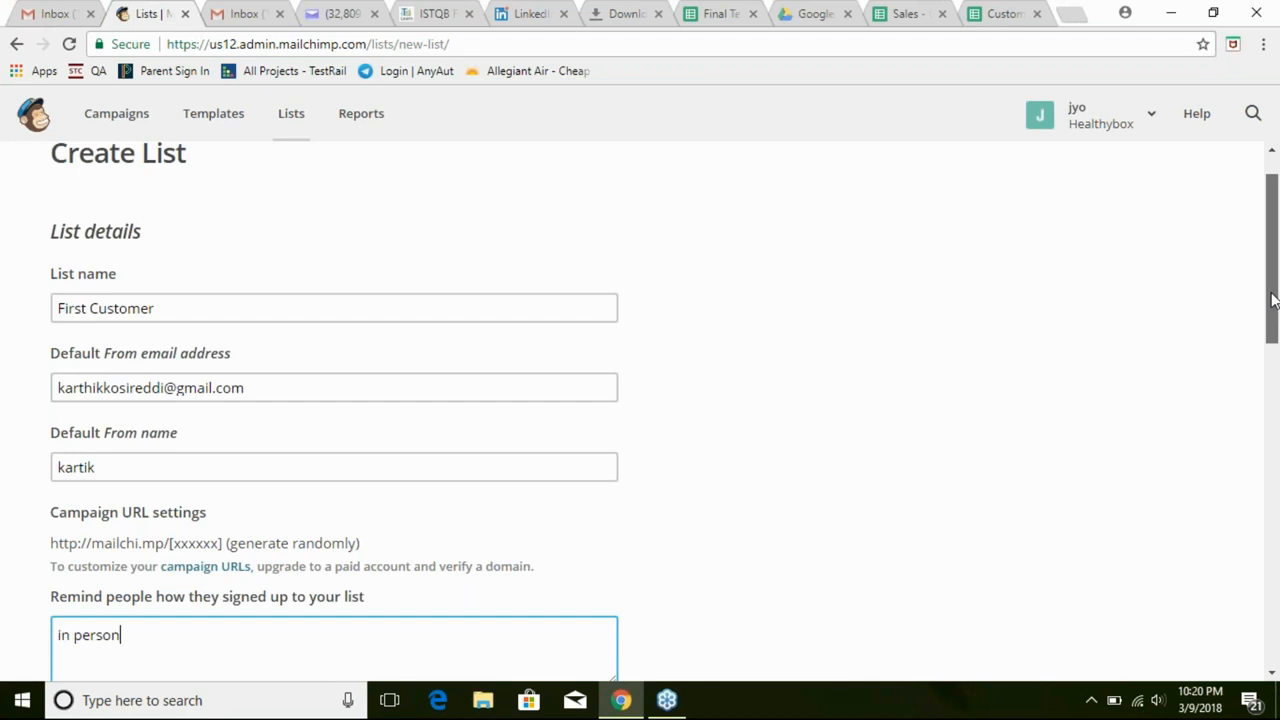
{"action": "left_click_drag", "start_coordinate": [1273, 301], "coordinate": [1273, 332]}
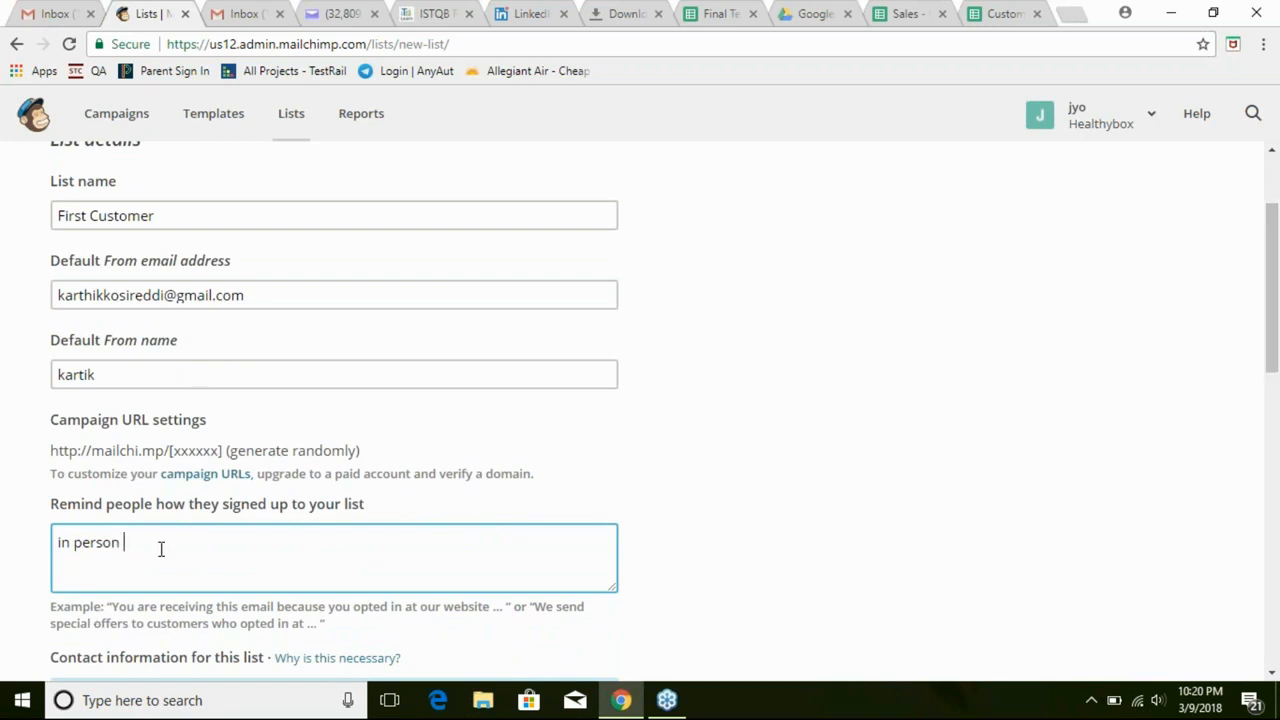
Finish the reminder as a capitalised sentence about signing up in person at the sender's office, with apostrophe and spelling fixed
{"action": "type", "text": "at Kartiks Office"}
{"action": "left_click", "coordinate": [179, 541]}
{"action": "type", "text": "'"}
{"action": "left_click", "coordinate": [242, 544]}
{"action": "type", "text": "."}
{"action": "left_click", "coordinate": [62, 542]}
{"action": "key", "text": "BackSpace"}
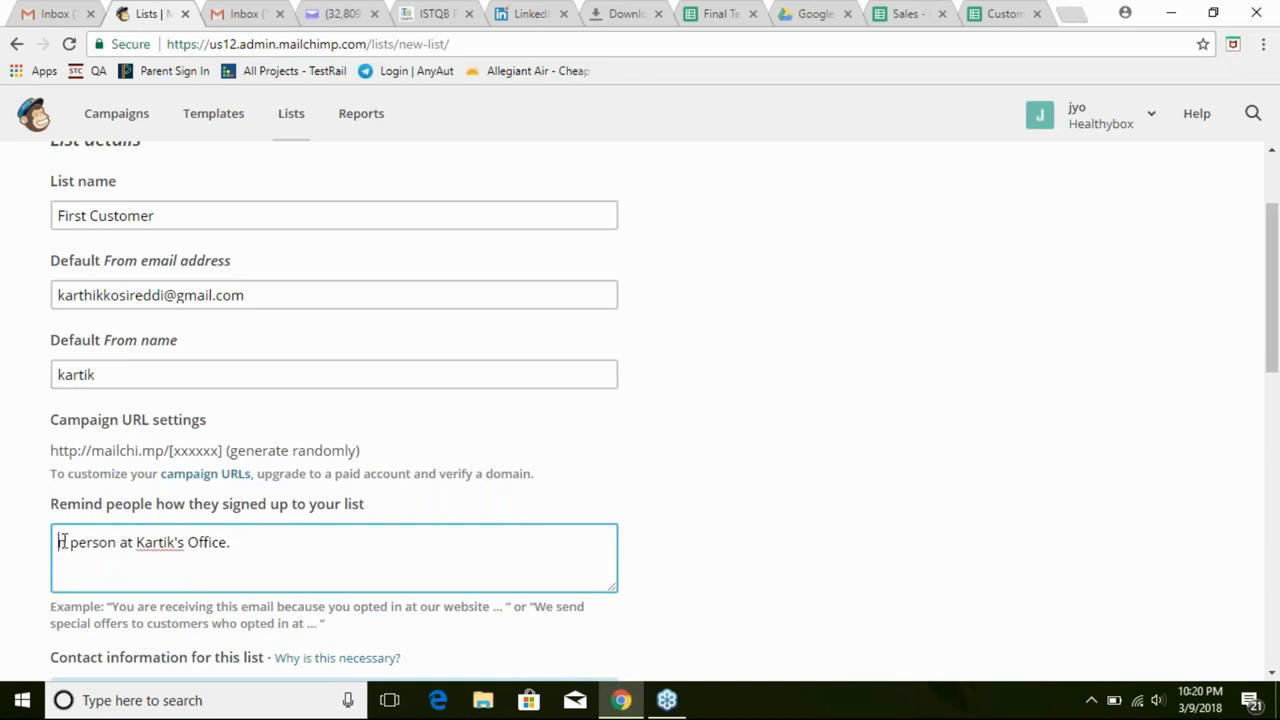
{"action": "type", "text": "I"}
{"action": "left_click", "coordinate": [306, 563]}
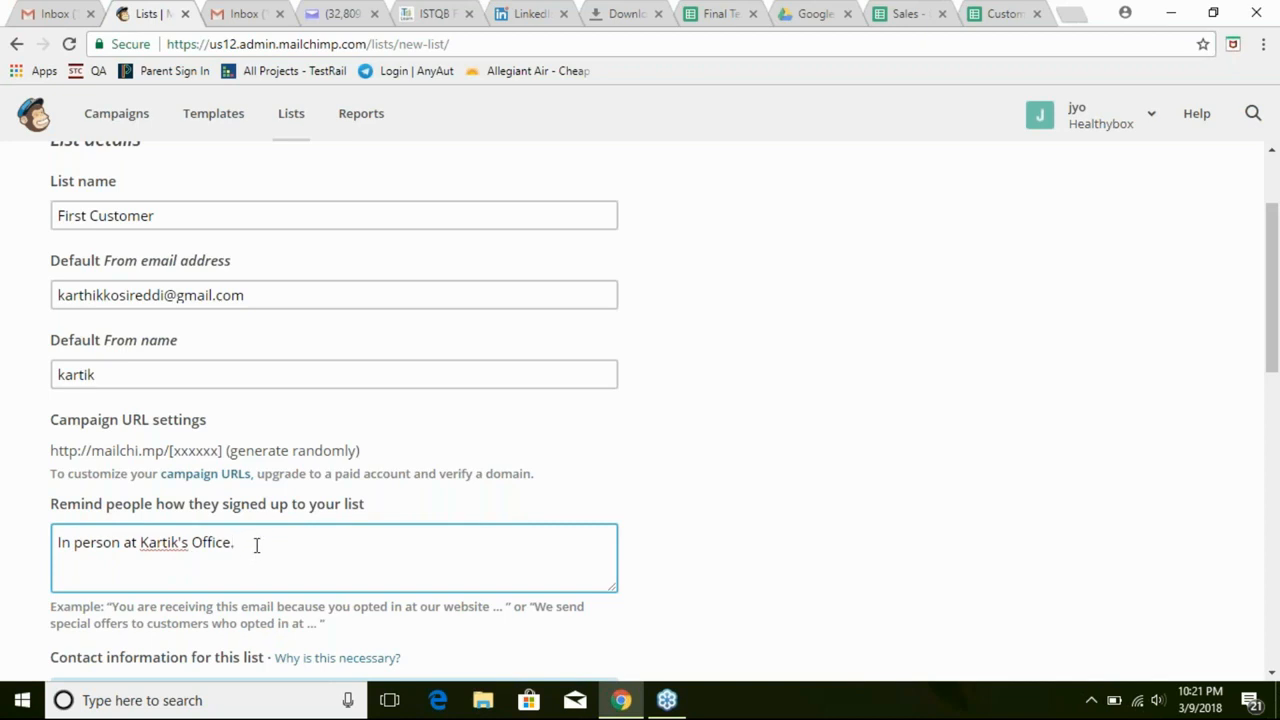
{"action": "left_click", "coordinate": [171, 542]}
{"action": "key", "text": "BackSpace"}
{"action": "type", "text": "h"}
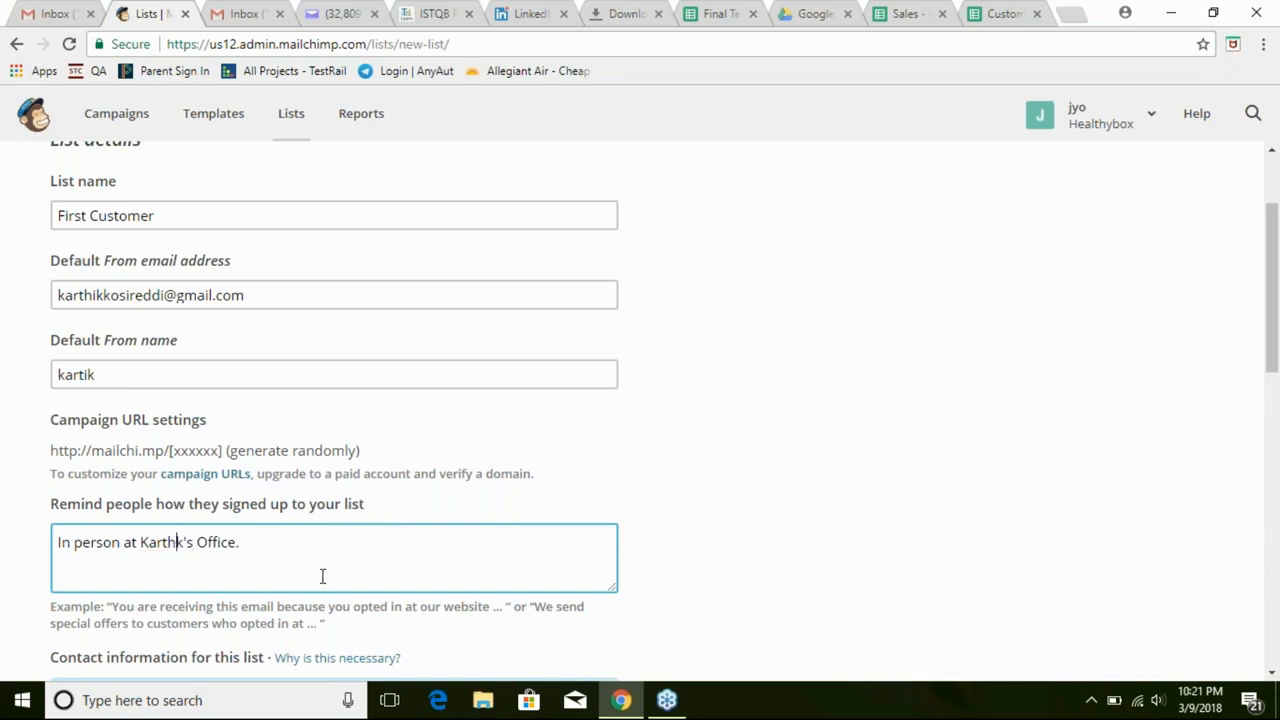
{"action": "type", "text": "i"}
{"action": "key", "text": "End"}
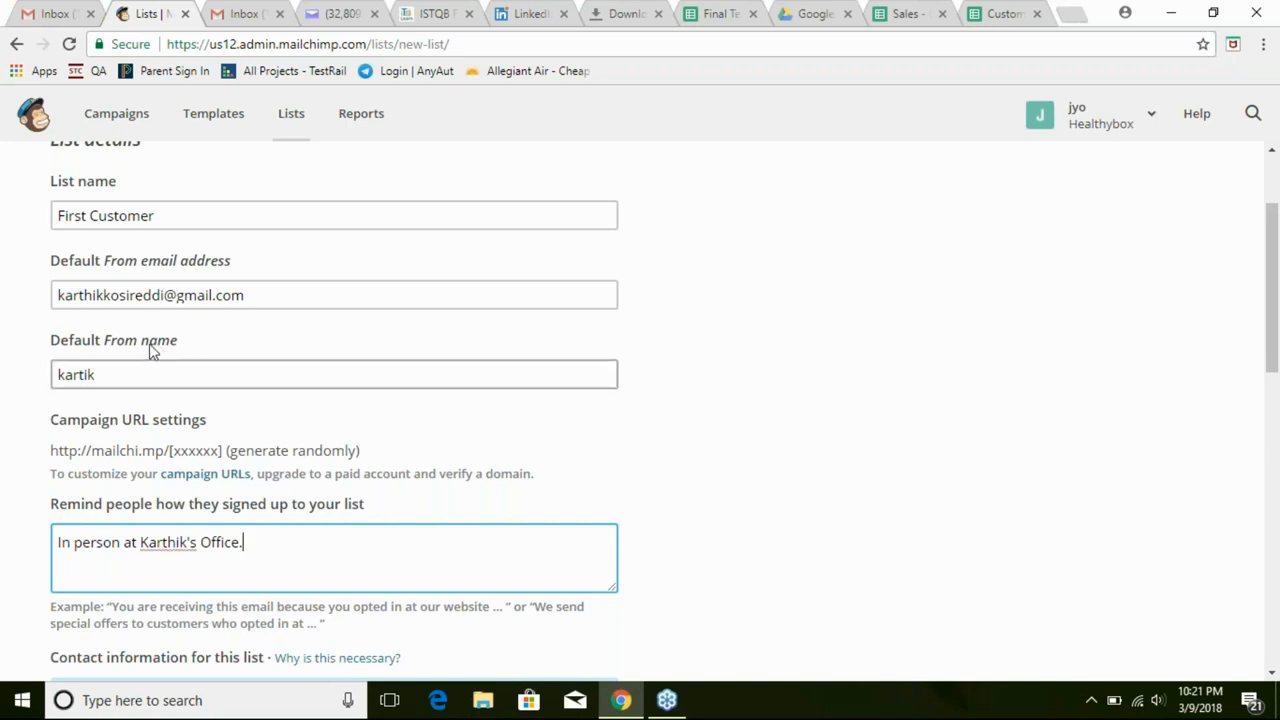
Retype the default From name as the sender's full name
{"action": "left_click", "coordinate": [105, 370]}
{"action": "key", "text": "BackSpace"}
{"action": "key", "text": "BackSpace"}
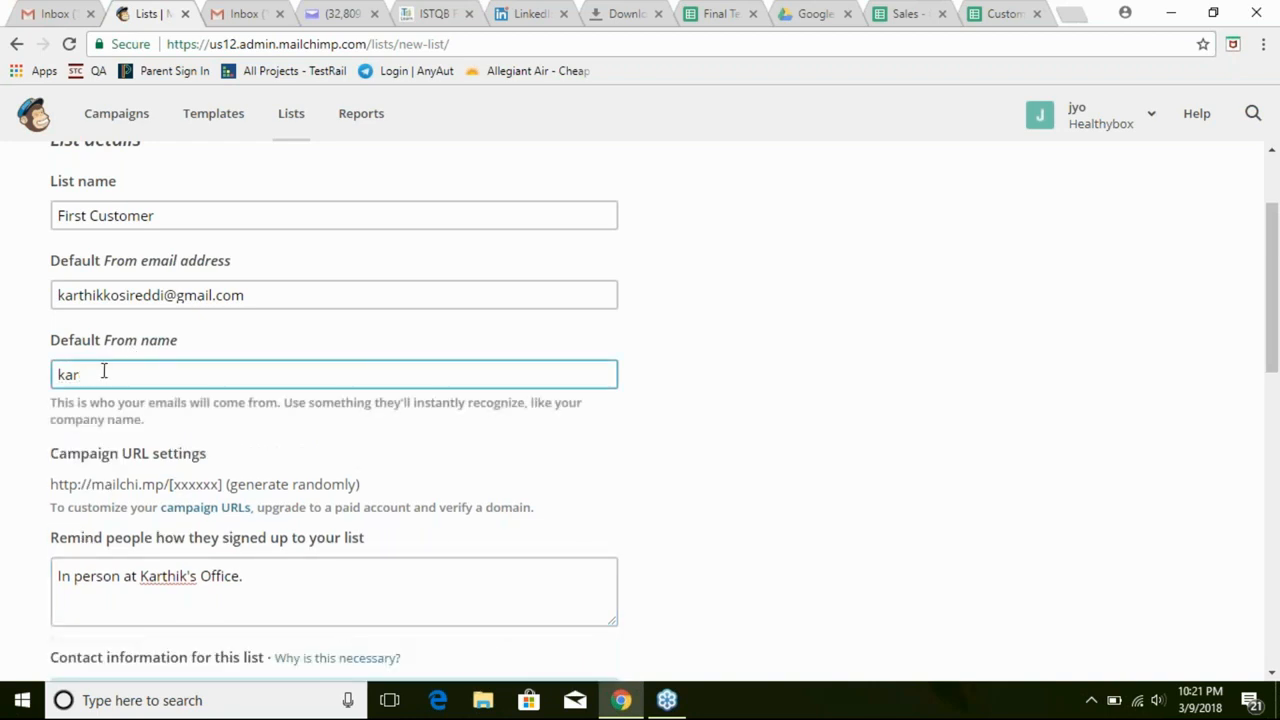
{"action": "type", "text": "thik Kosireddi"}
{"action": "left_click", "coordinate": [810, 436]}
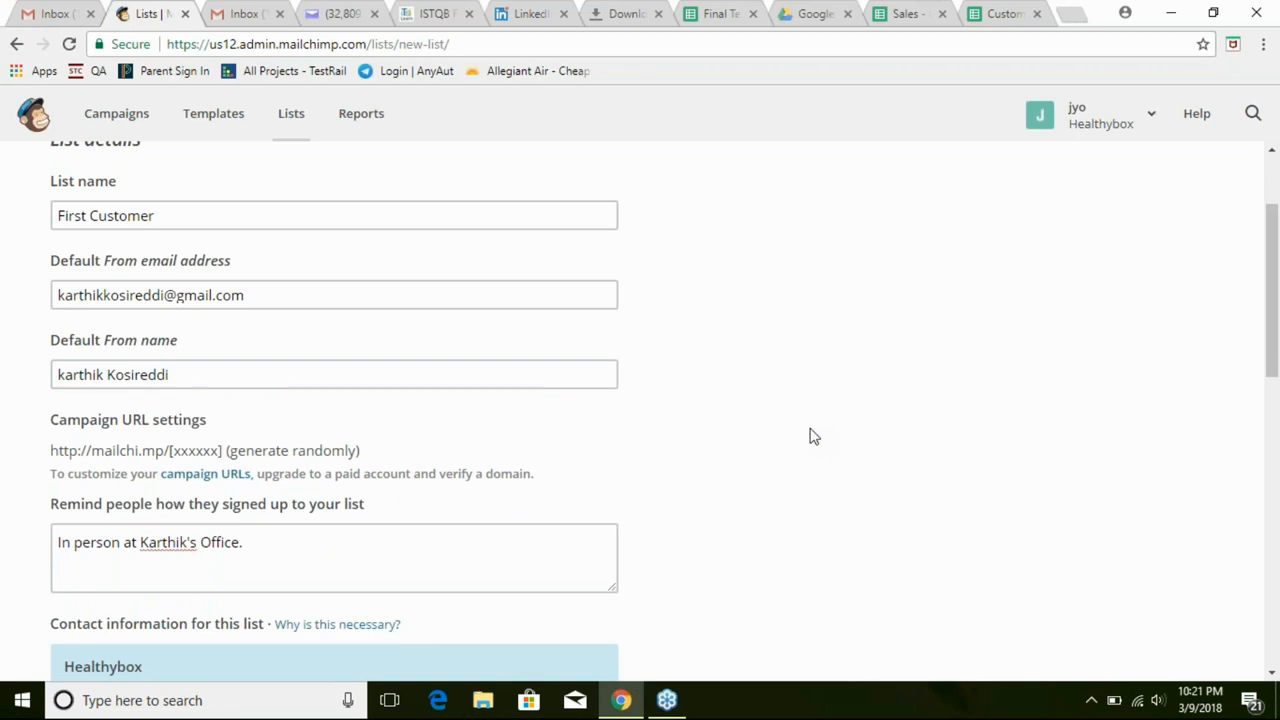
Check the default From email address, leaving it unchanged
{"action": "left_click", "coordinate": [148, 298]}
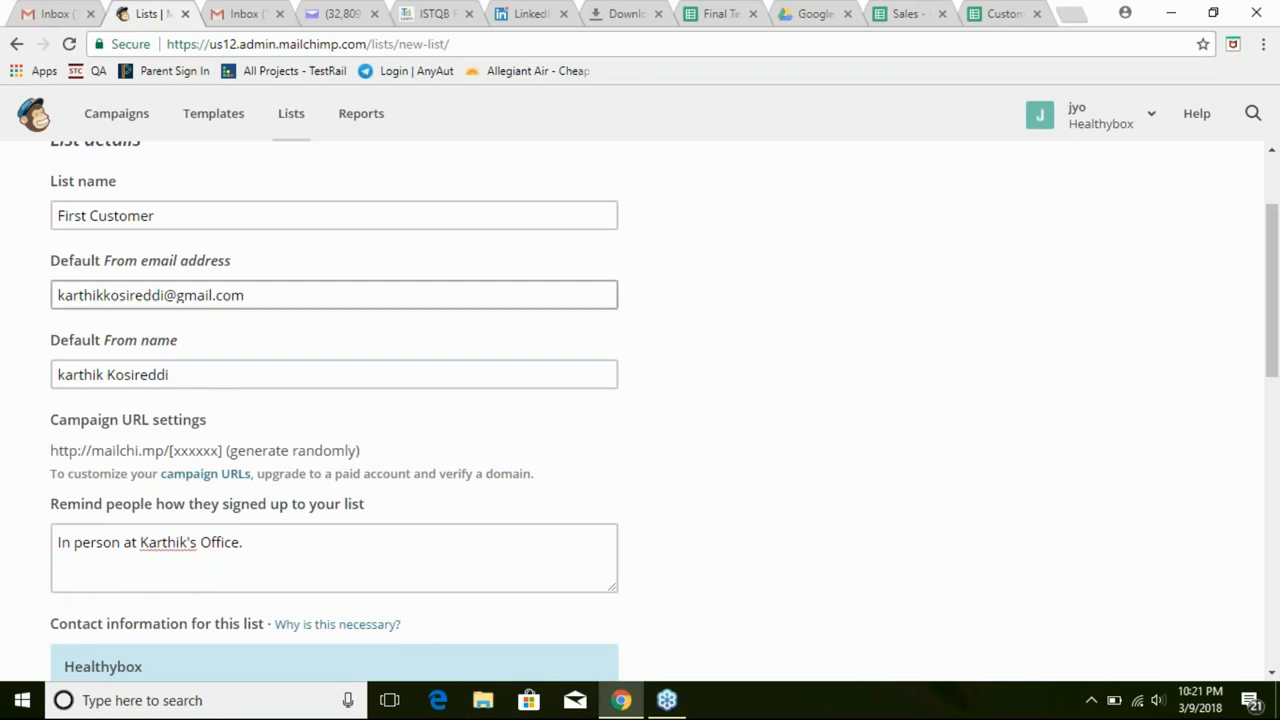
{"action": "left_click", "coordinate": [136, 293]}
{"action": "key", "text": "BackSpace"}
{"action": "type", "text": "R"}
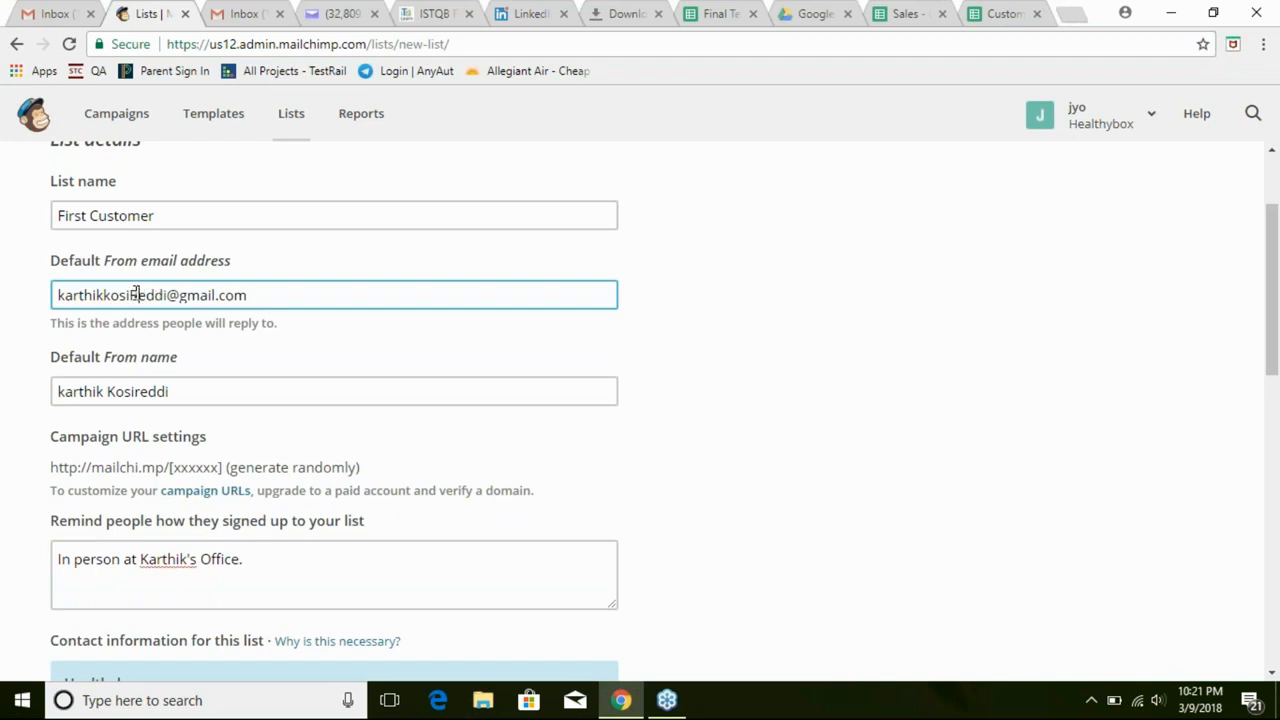
{"action": "key", "text": "BackSpace"}
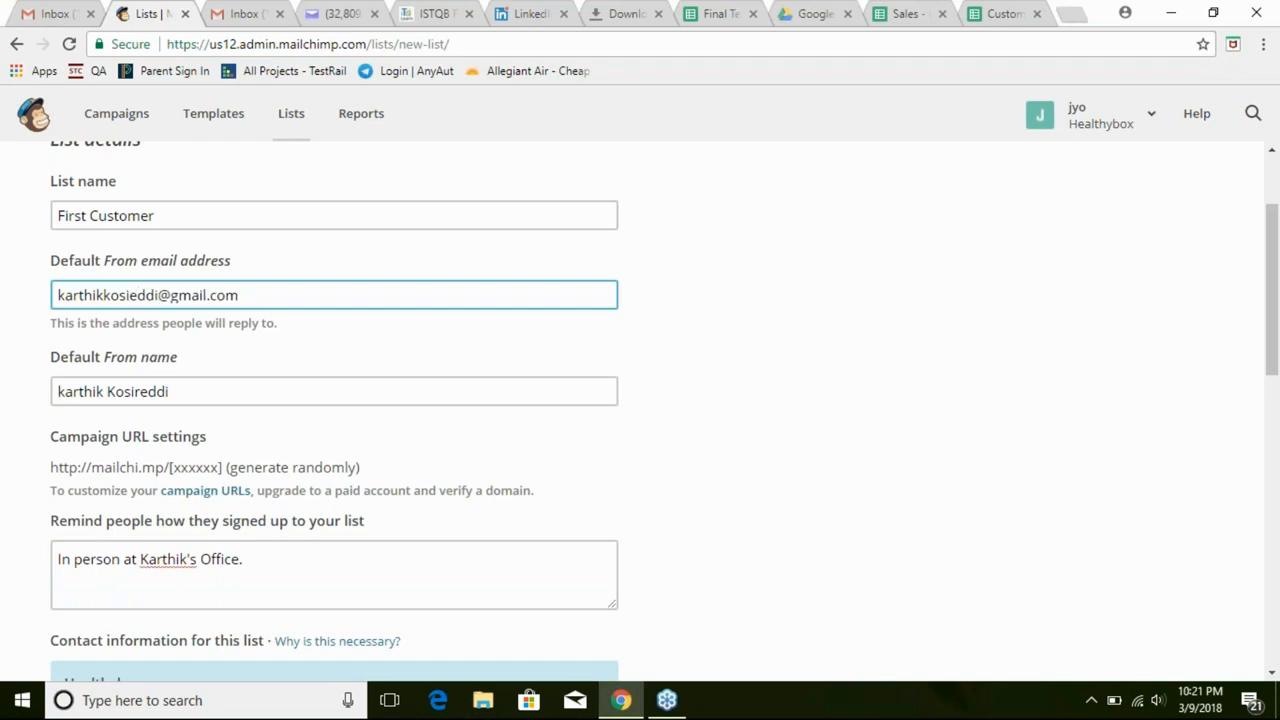
{"action": "type", "text": "r"}
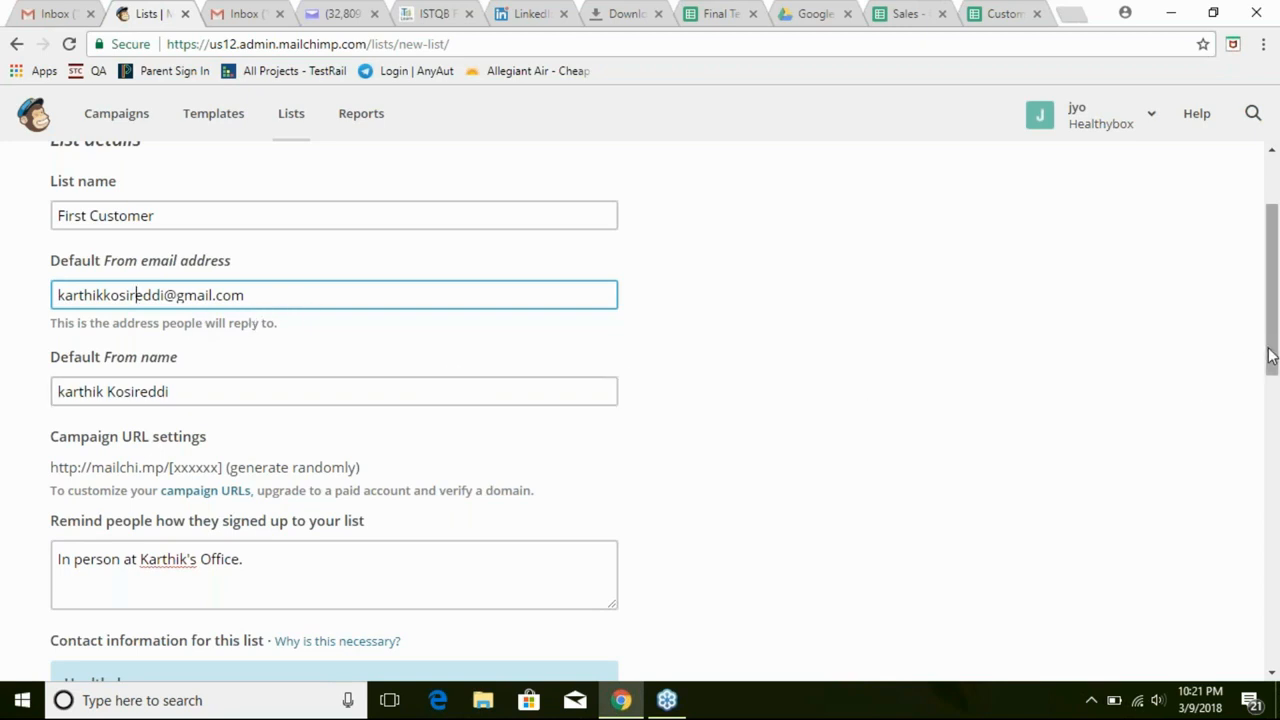
Capitalise the first letter of the default From name with a capital K
{"action": "left_click", "coordinate": [69, 391]}
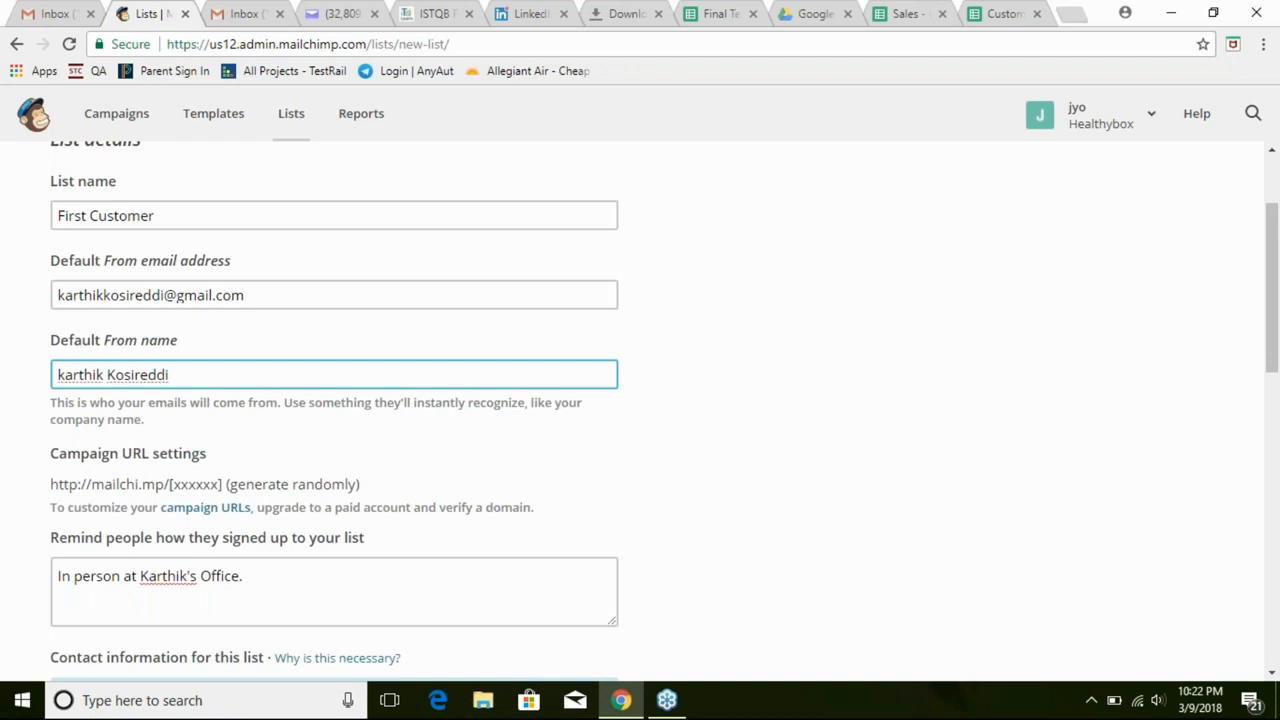
{"action": "key", "text": "BackSpace"}
{"action": "type", "text": "K"}
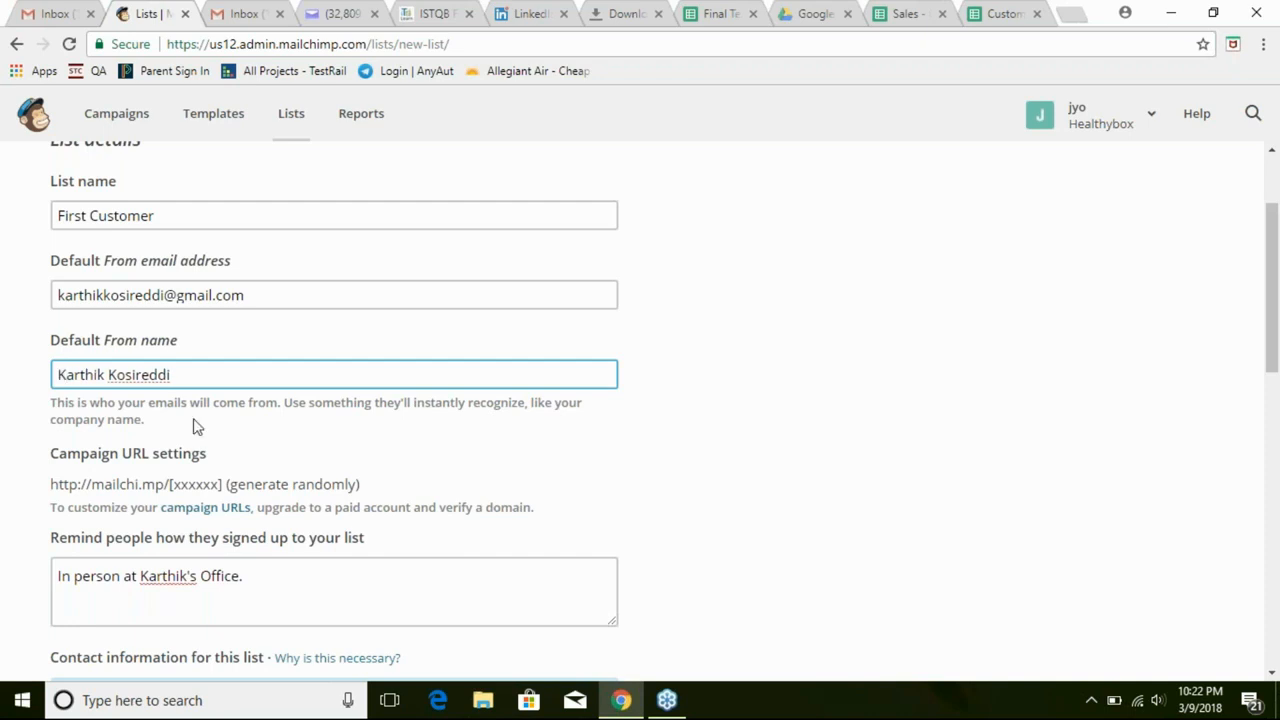
{"action": "left_click", "coordinate": [918, 345]}
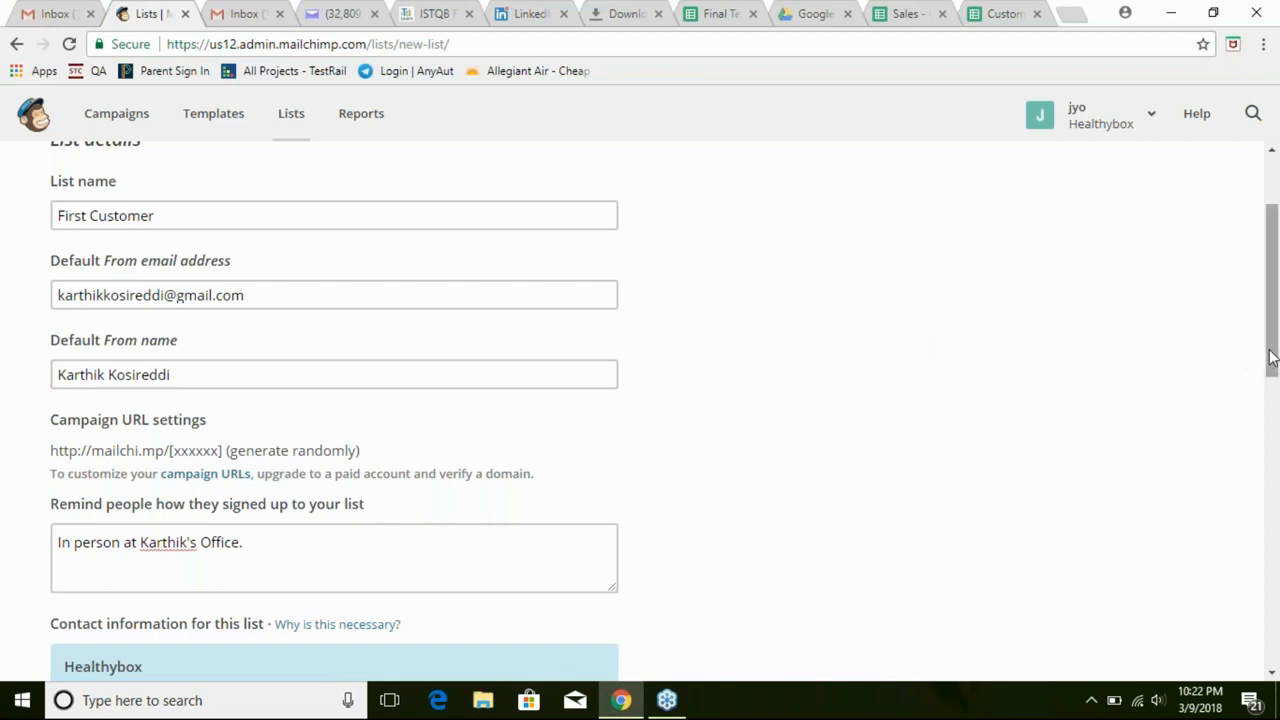
{"action": "left_click_drag", "start_coordinate": [1272, 358], "coordinate": [1272, 354]}
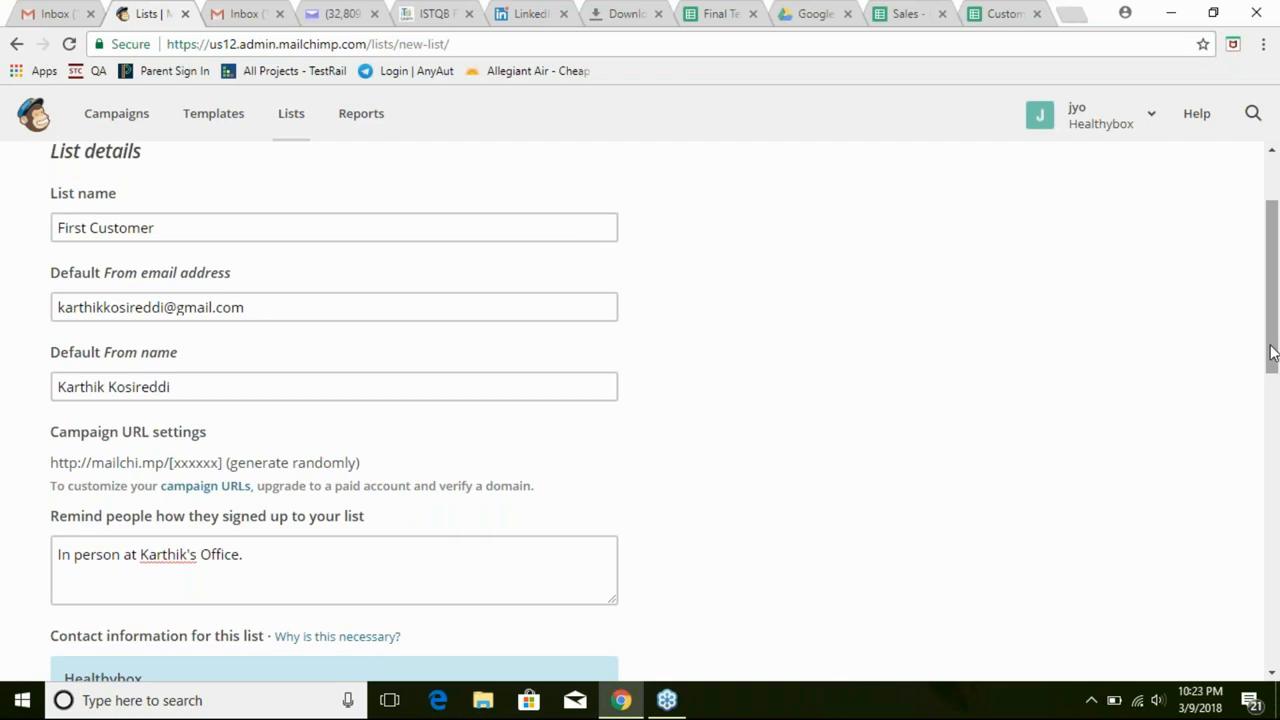
{"action": "left_click_drag", "start_coordinate": [1272, 352], "coordinate": [1272, 375]}
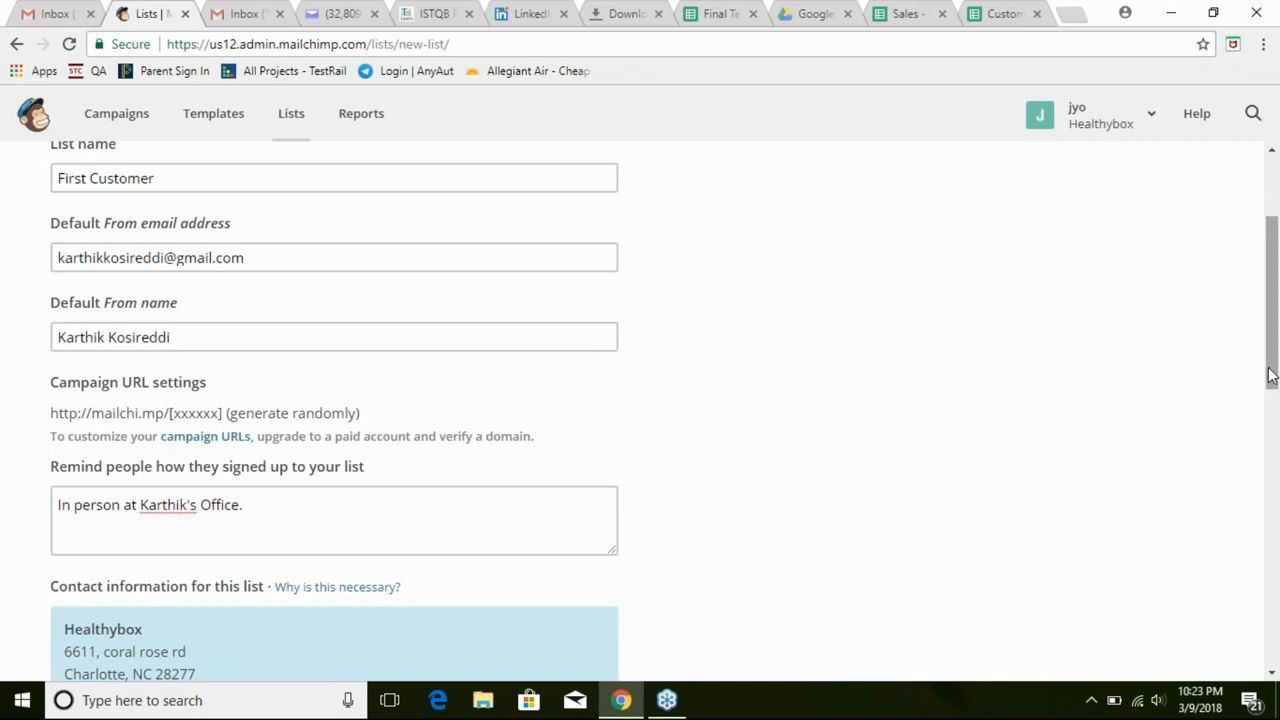
{"action": "left_click_drag", "start_coordinate": [1270, 375], "coordinate": [1275, 604]}
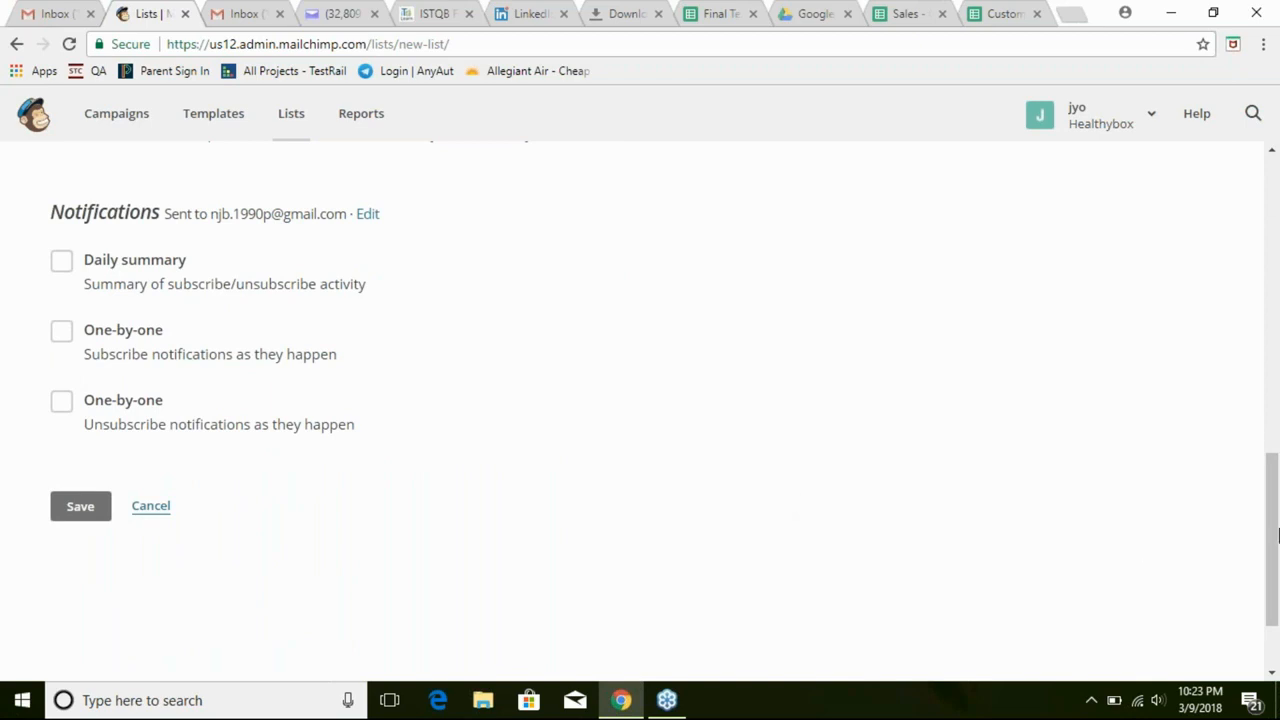
{"action": "left_click_drag", "start_coordinate": [1272, 537], "coordinate": [1272, 547]}
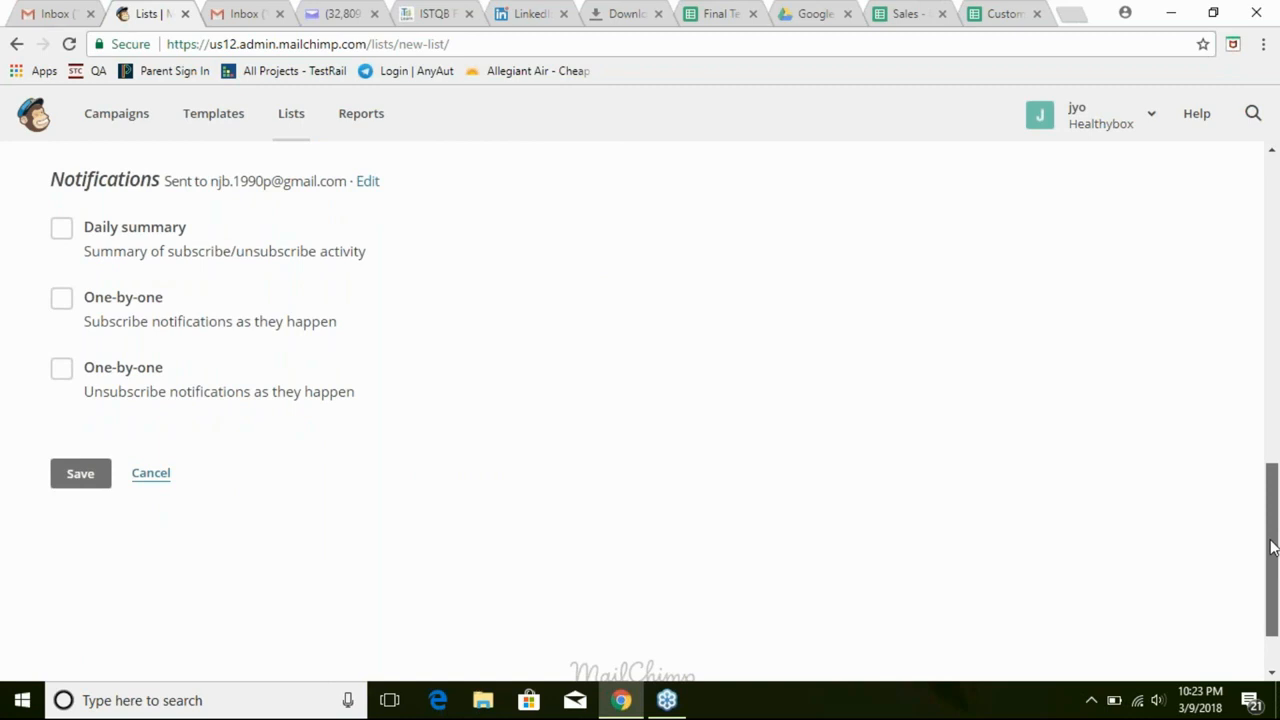
{"action": "left_click_drag", "start_coordinate": [1272, 547], "coordinate": [1272, 505]}
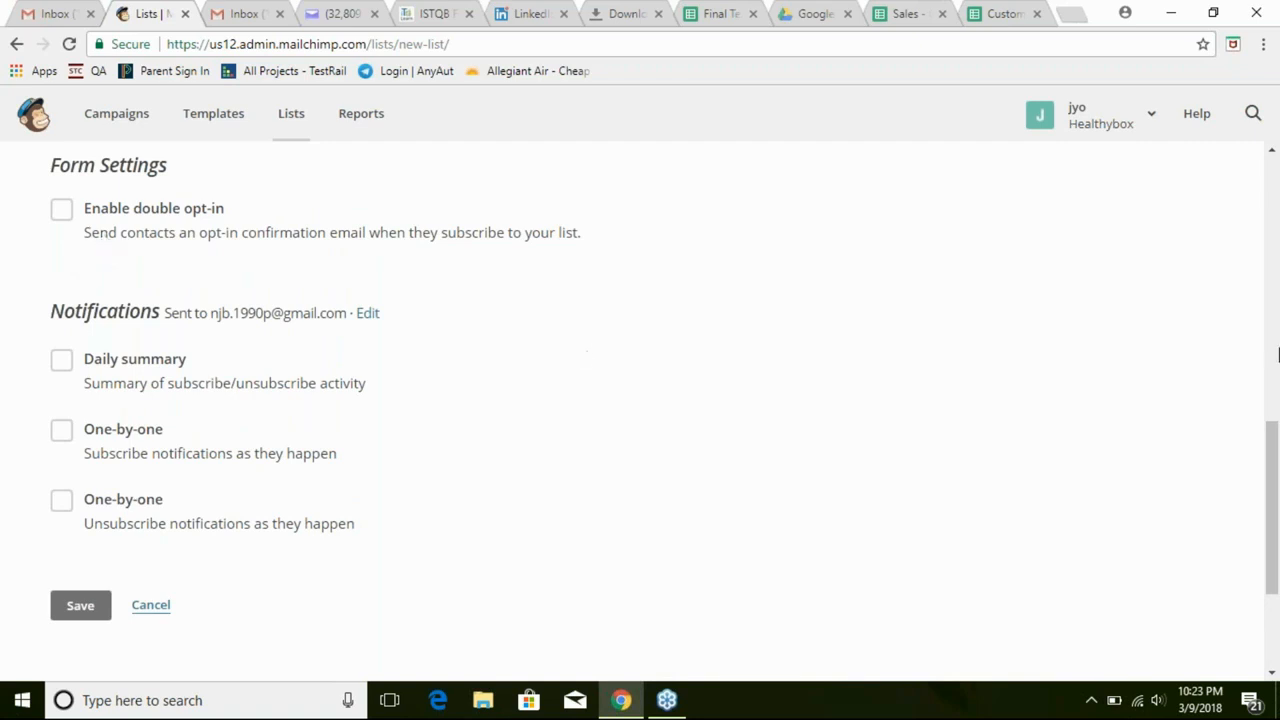
{"action": "left_click_drag", "start_coordinate": [1271, 474], "coordinate": [1240, 232]}
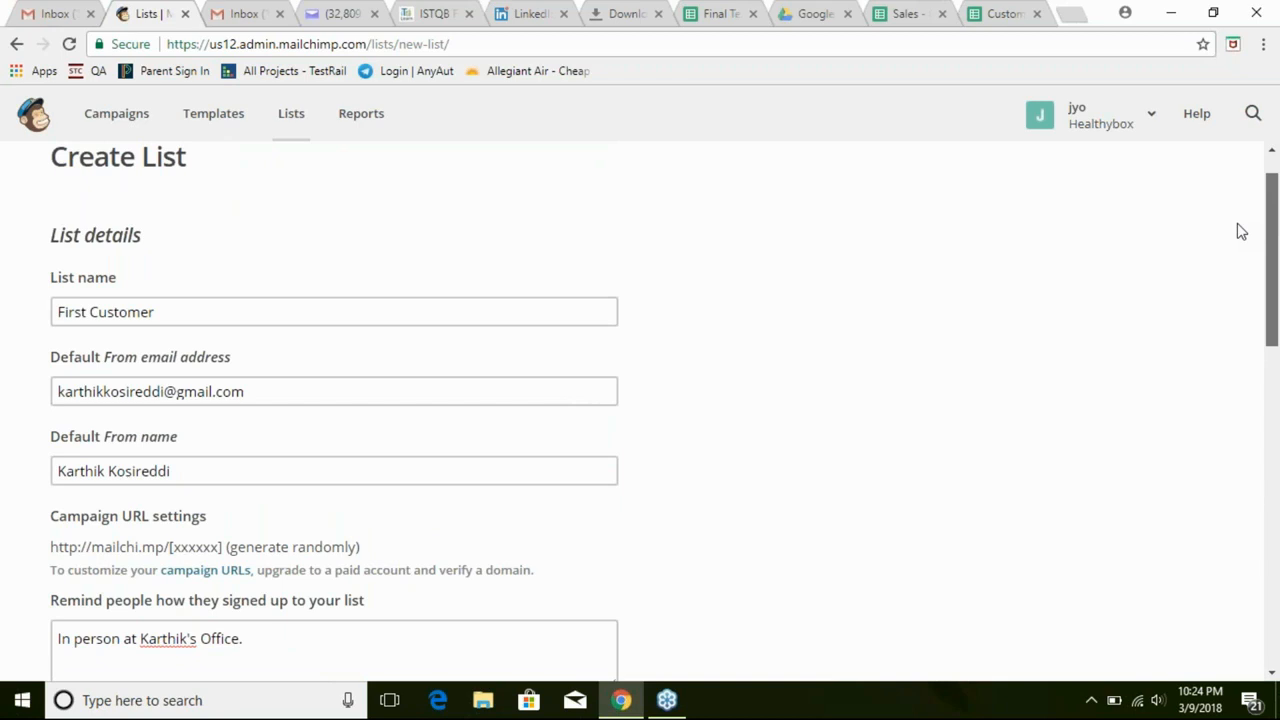
{"action": "scroll", "coordinate": [1240, 237], "scroll_direction": "down", "scroll_amount": 2}
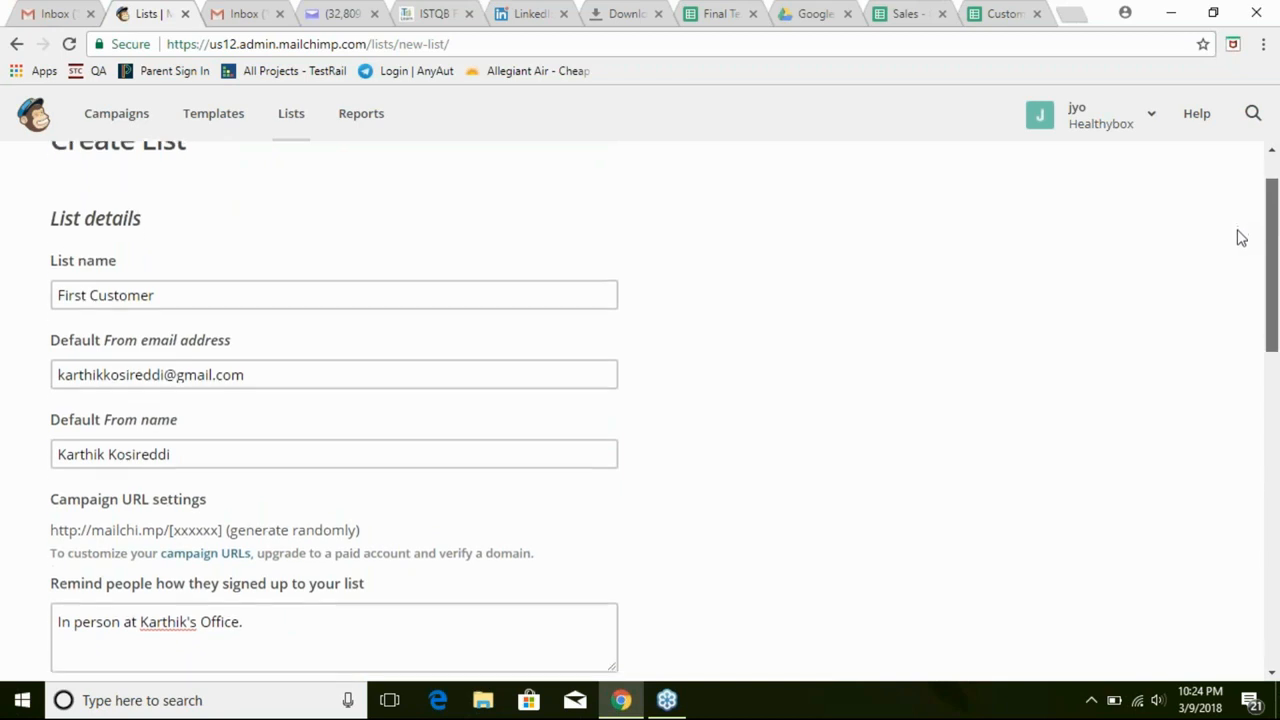
{"action": "scroll", "coordinate": [1240, 253], "scroll_direction": "down", "scroll_amount": 3}
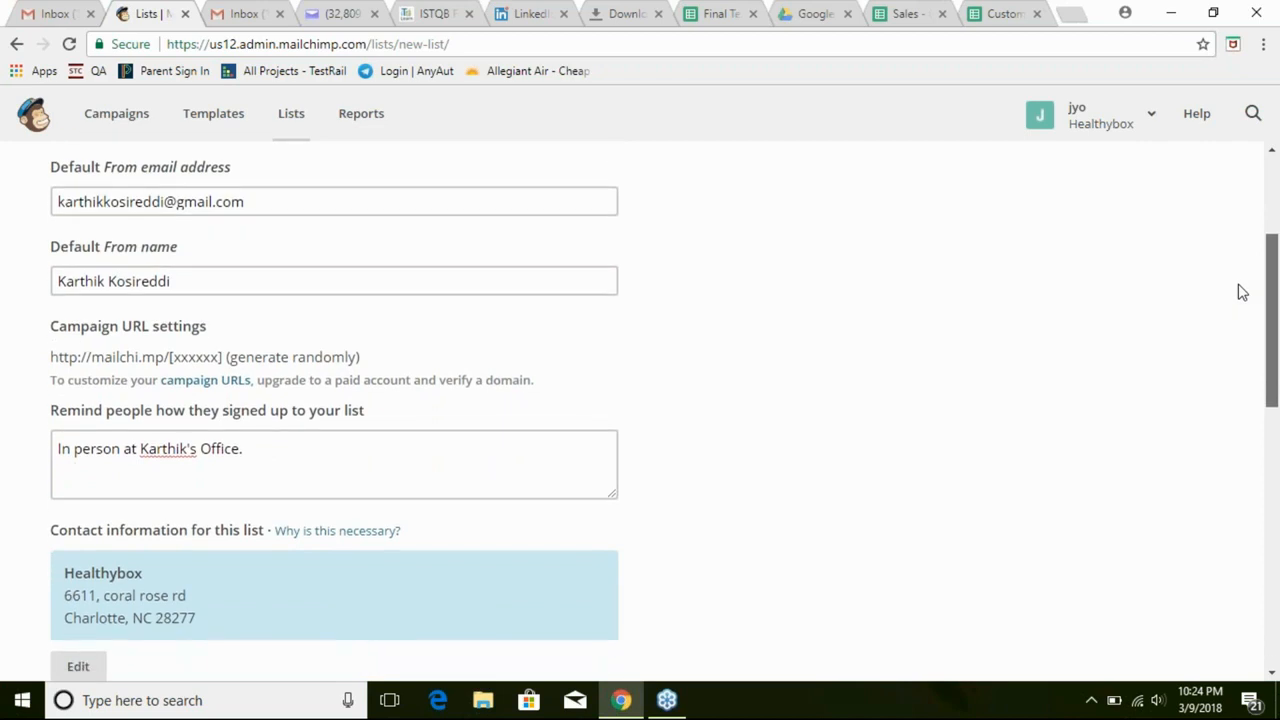
{"action": "scroll", "coordinate": [1240, 300], "scroll_direction": "down", "scroll_amount": 2}
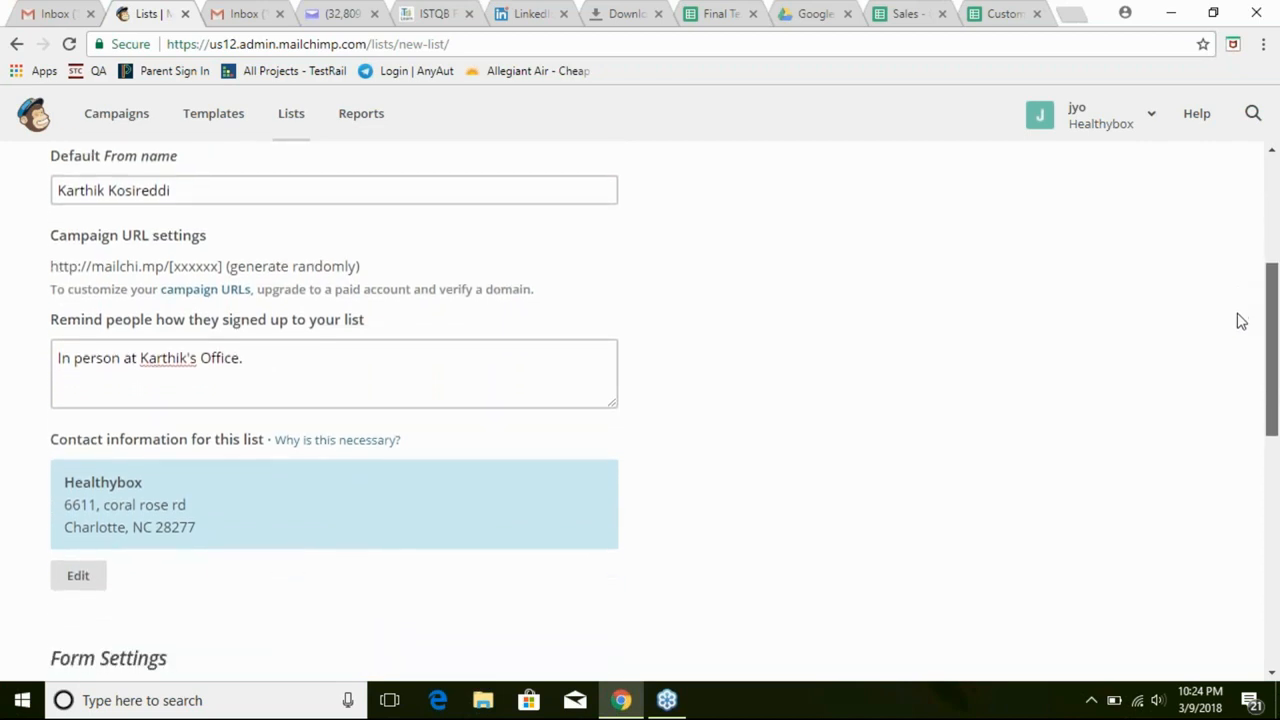
{"action": "scroll", "coordinate": [1240, 321], "scroll_direction": "down", "scroll_amount": 2}
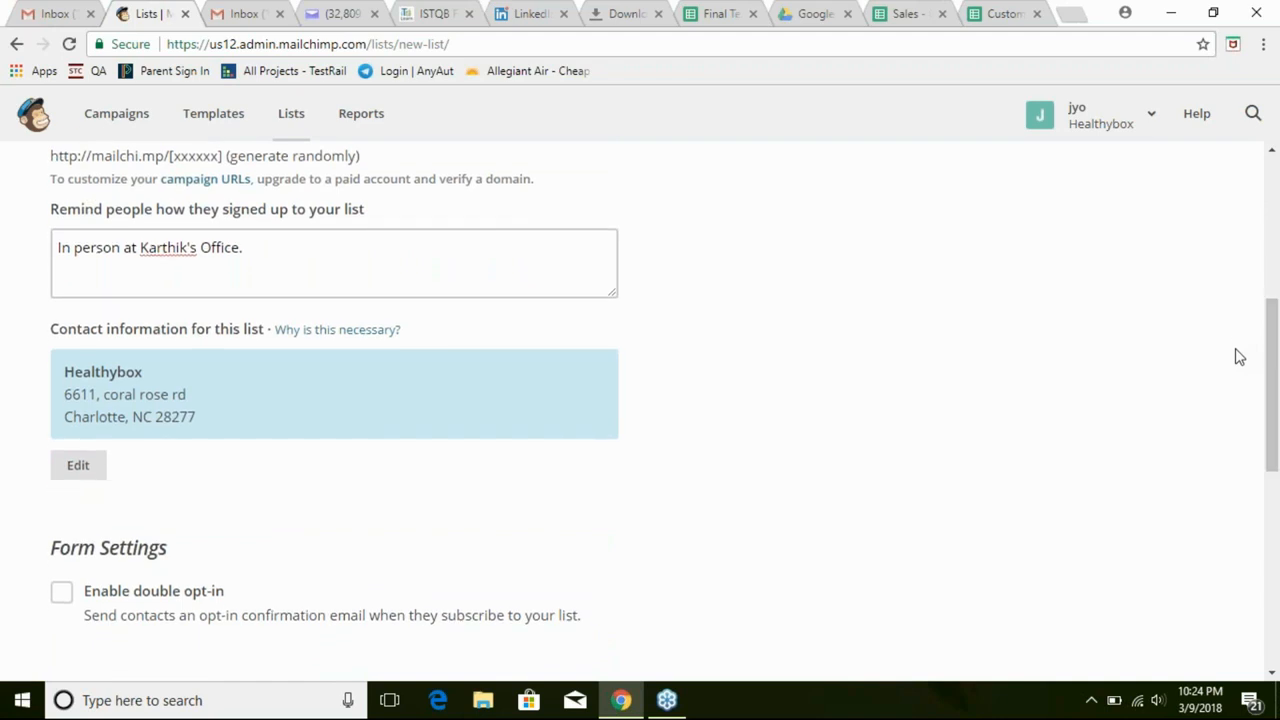
{"action": "left_click_drag", "start_coordinate": [1273, 358], "coordinate": [1274, 393]}
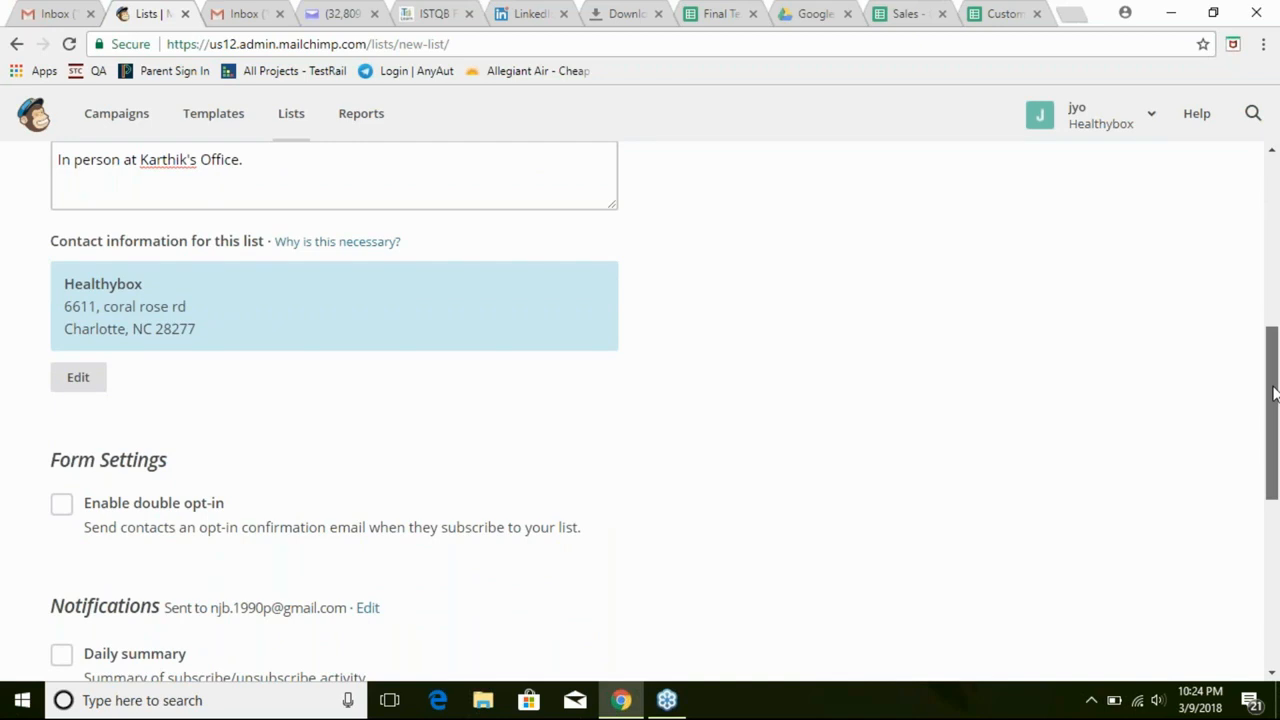
Tick Enable double opt-in, Daily summary, and both One-by-one subscribe and unsubscribe notification boxes
{"action": "left_click", "coordinate": [62, 505]}
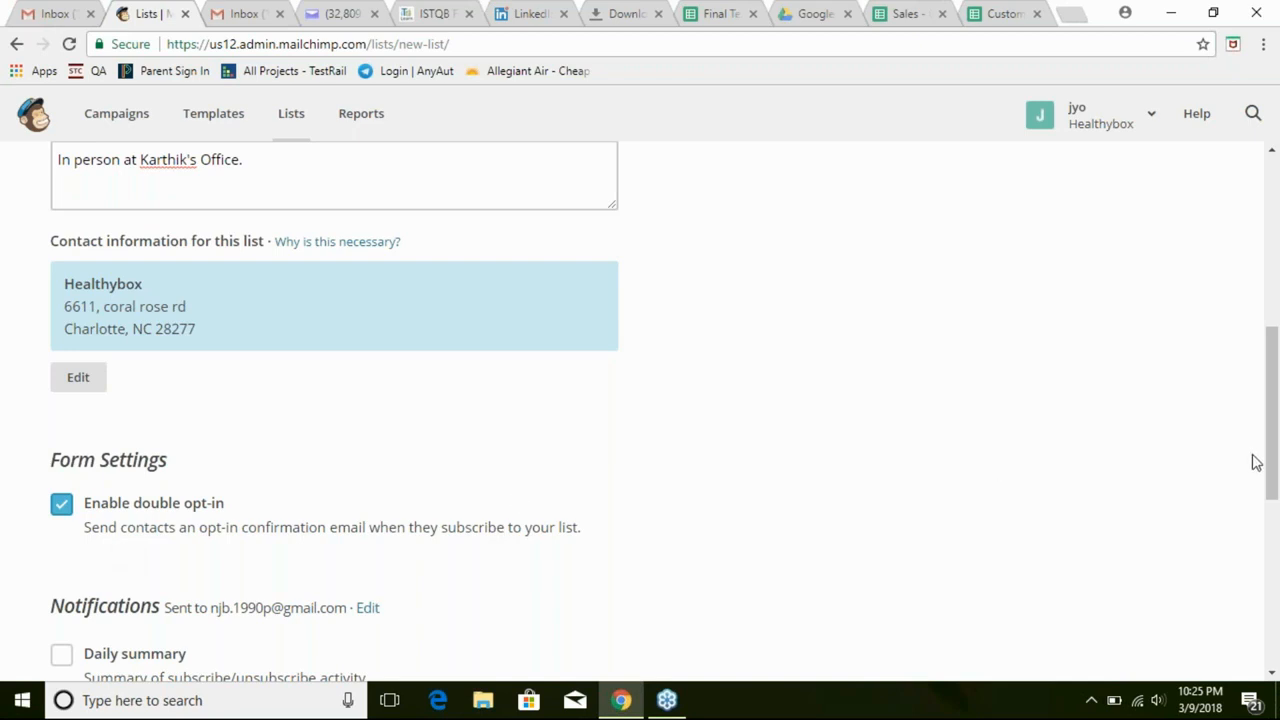
{"action": "left_click_drag", "start_coordinate": [1271, 460], "coordinate": [1271, 530]}
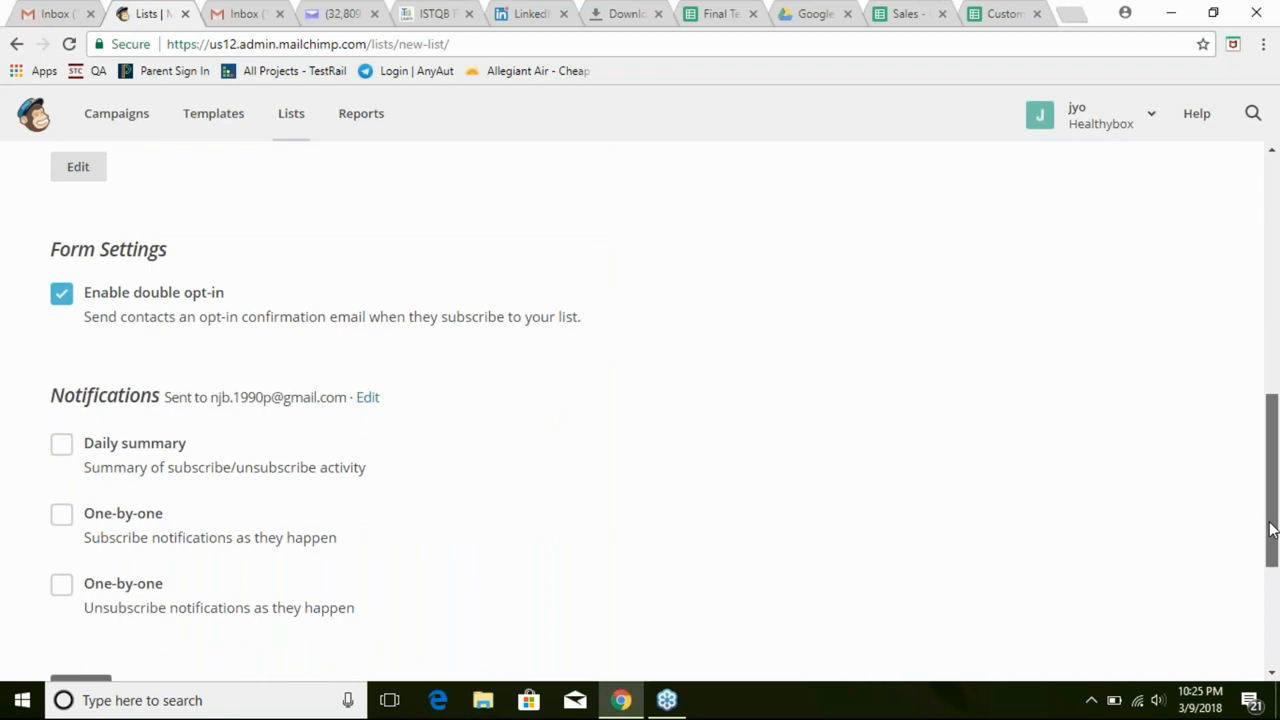
{"action": "left_click_drag", "start_coordinate": [1271, 530], "coordinate": [1268, 553]}
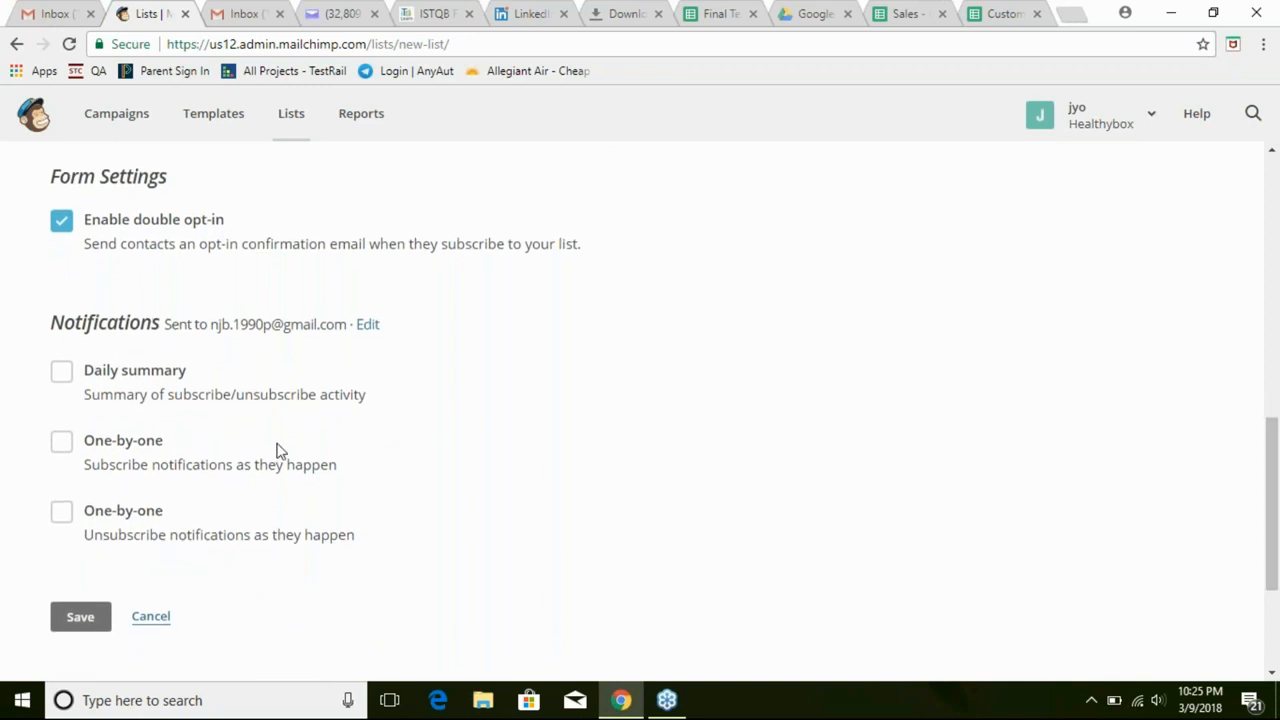
{"action": "left_click", "coordinate": [62, 376]}
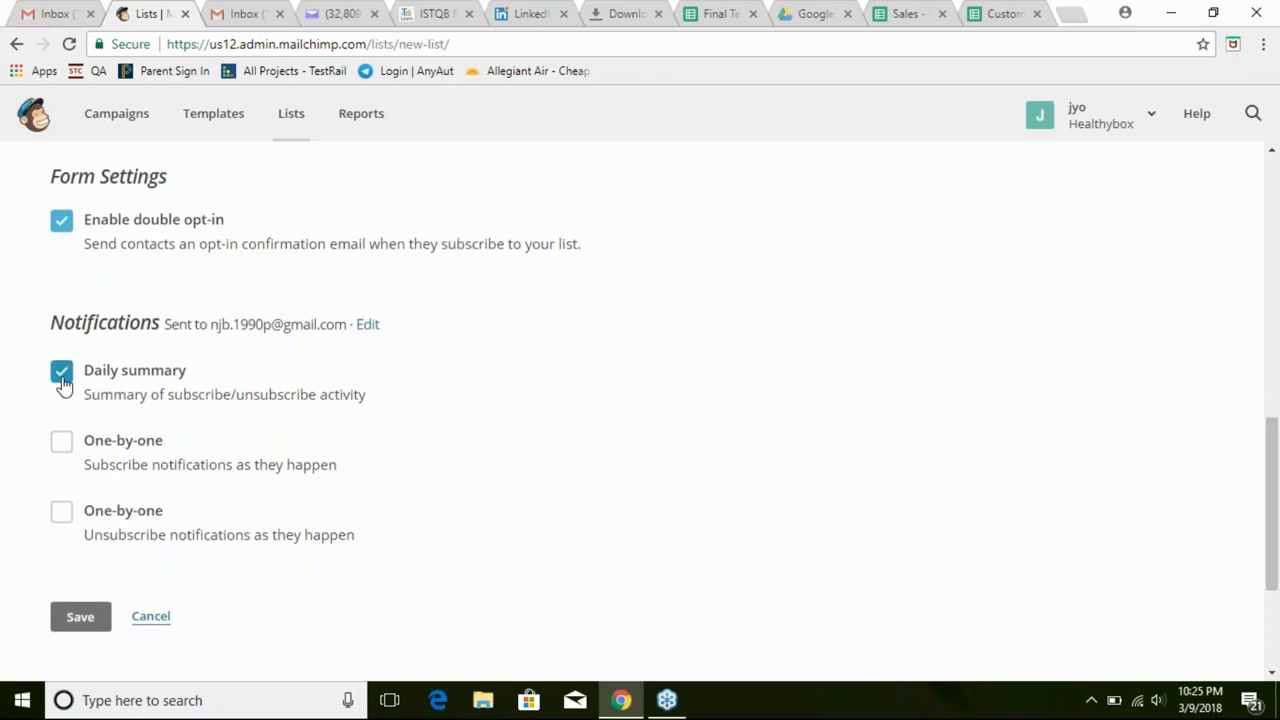
{"action": "left_click", "coordinate": [60, 452]}
{"action": "left_click", "coordinate": [62, 520]}
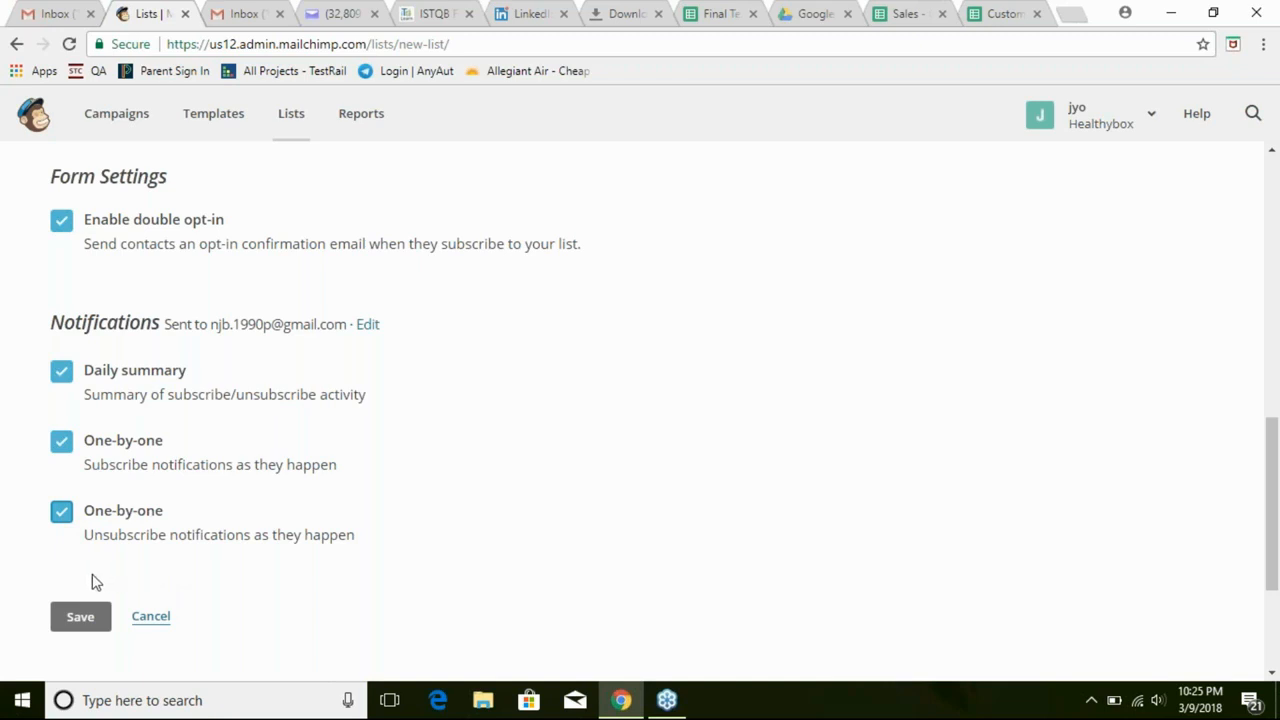
Save the Create List form and review the empty 'You have no contacts' page
{"action": "left_click", "coordinate": [79, 628]}
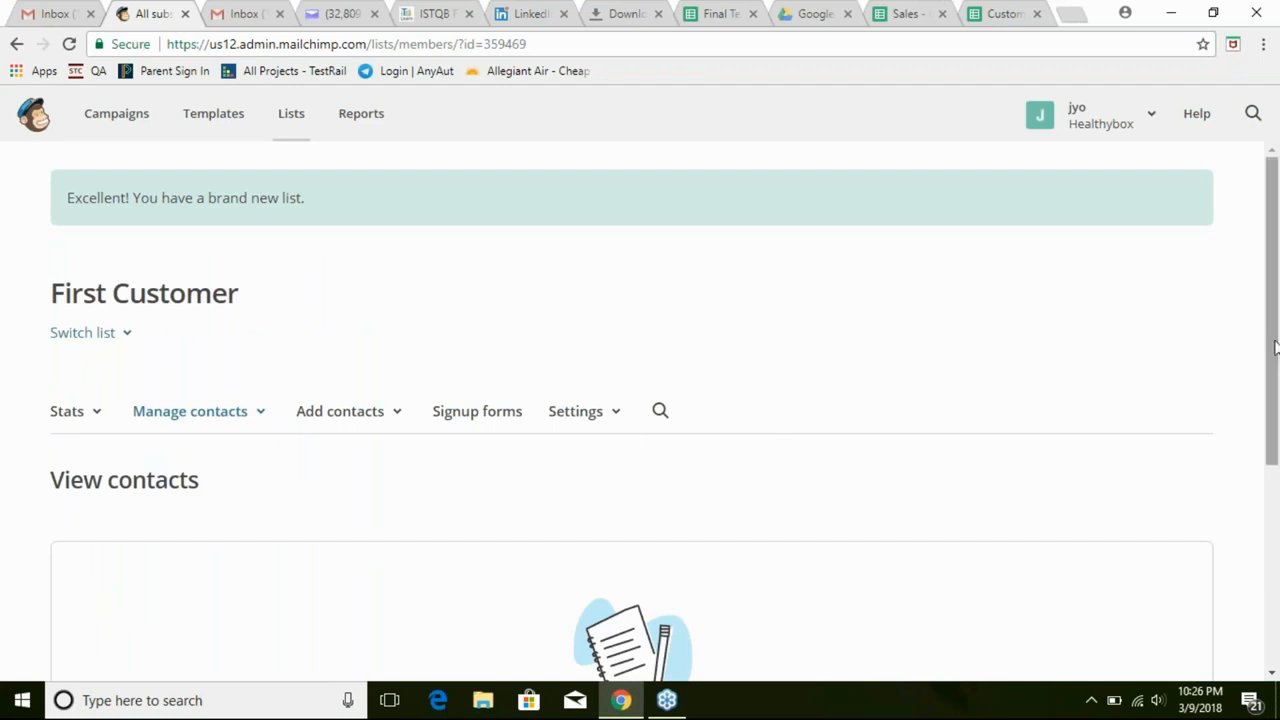
{"action": "left_click_drag", "start_coordinate": [1272, 348], "coordinate": [1266, 420]}
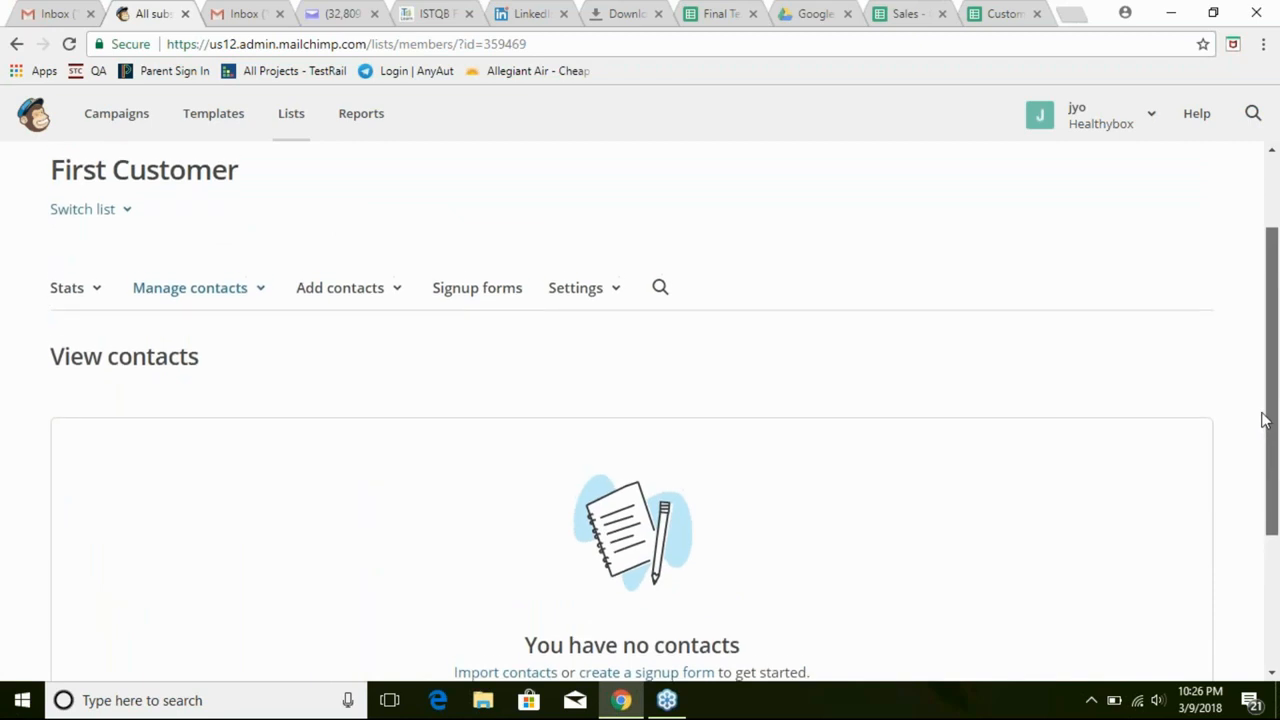
{"action": "left_click_drag", "start_coordinate": [1263, 420], "coordinate": [1261, 414]}
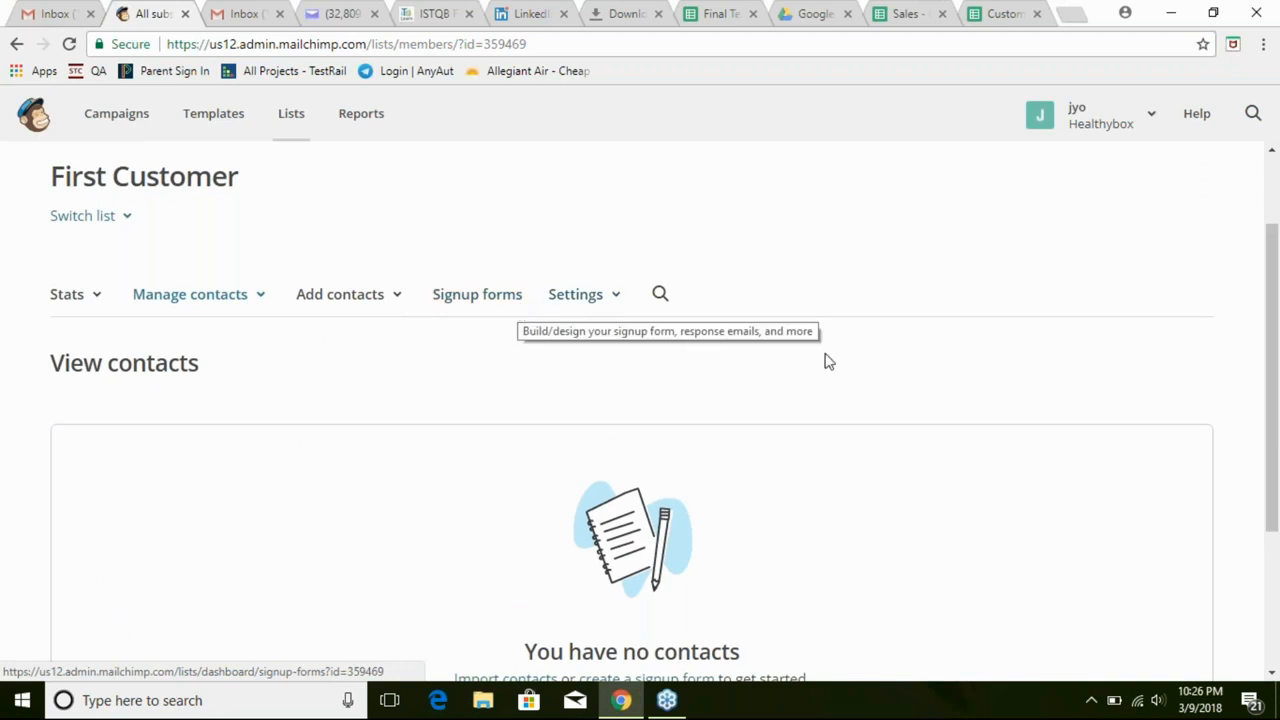
{"action": "left_click_drag", "start_coordinate": [1271, 397], "coordinate": [1274, 472]}
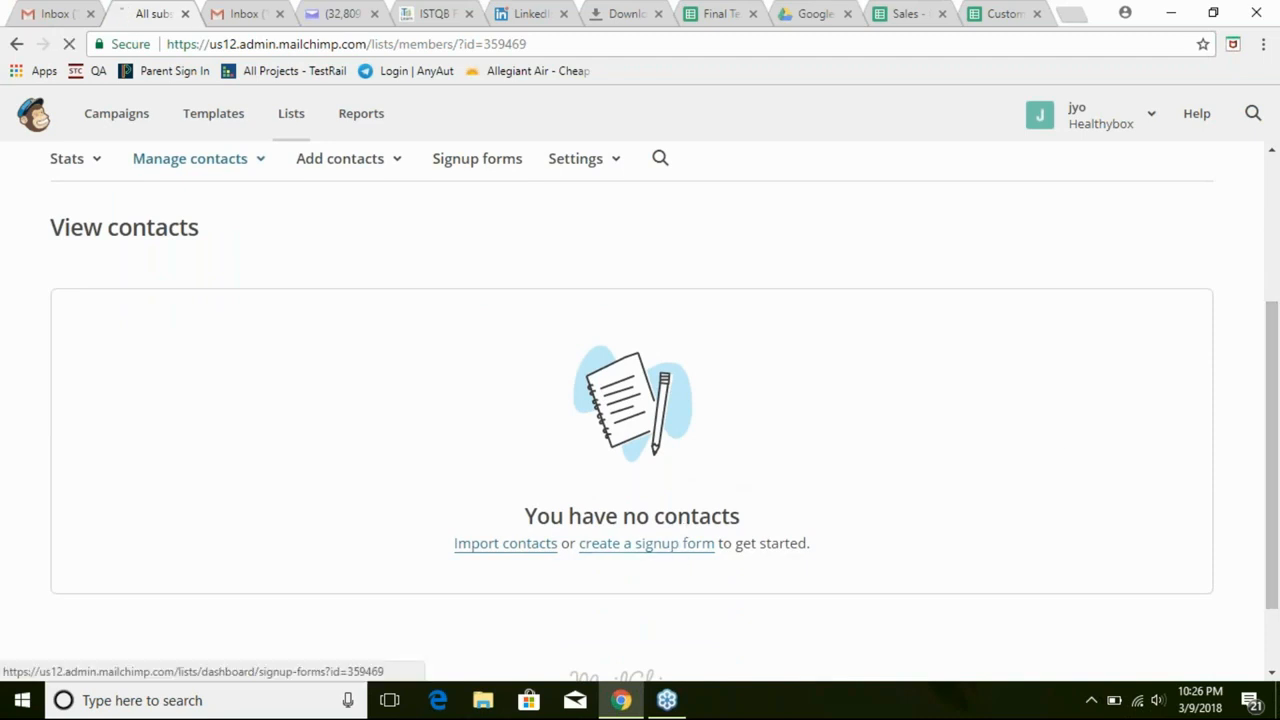
Follow the 'create a signup form' link and review the form options from Form builder to Tablet form
{"action": "left_click", "coordinate": [677, 545]}
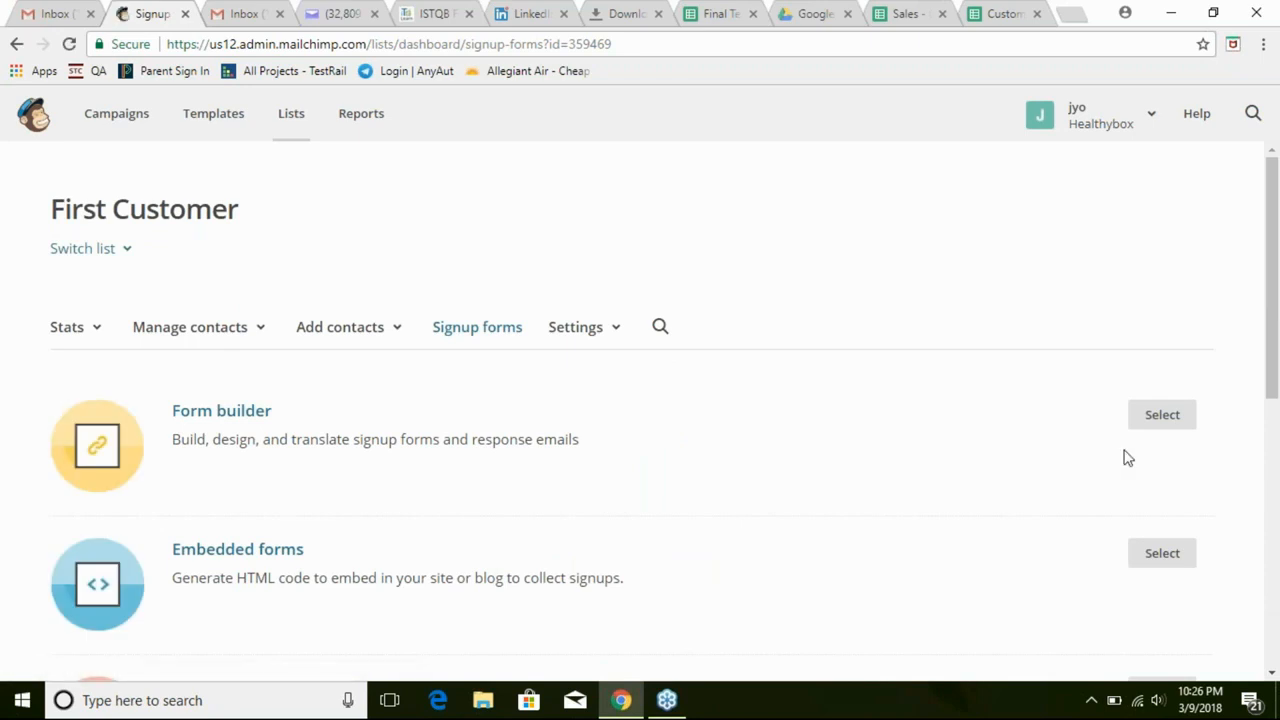
{"action": "left_click_drag", "start_coordinate": [1275, 377], "coordinate": [1265, 422]}
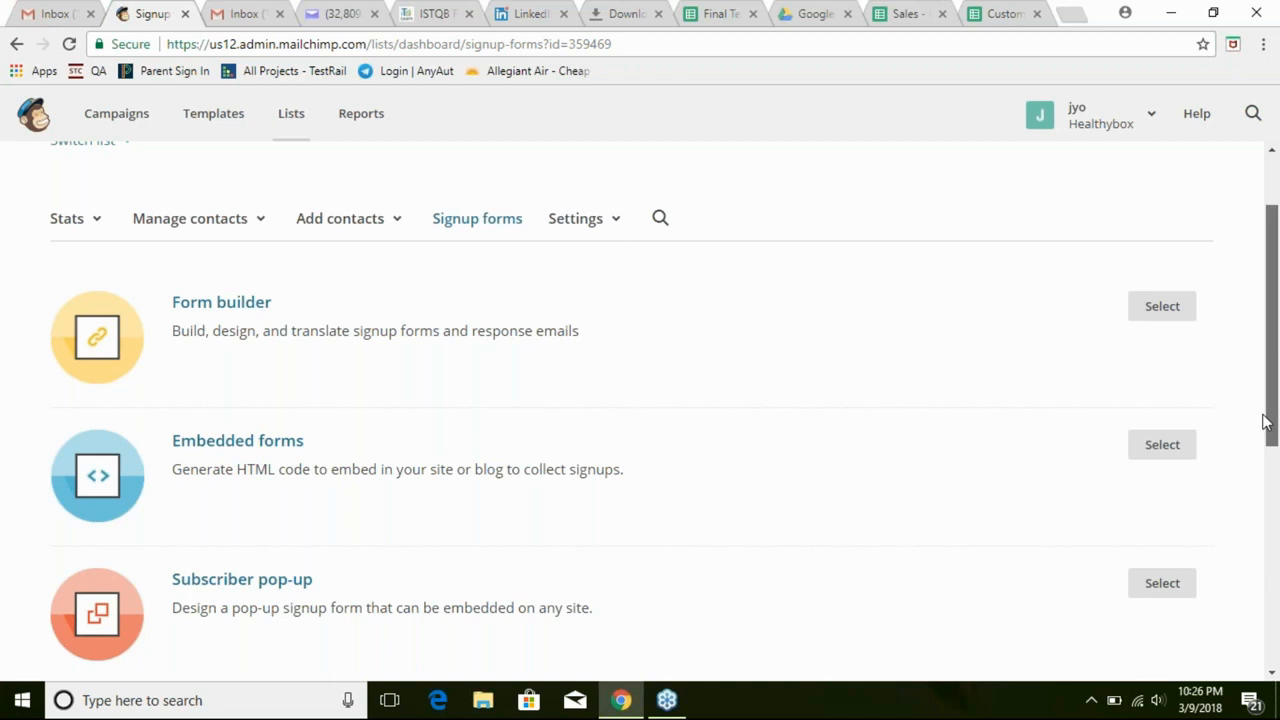
{"action": "left_click_drag", "start_coordinate": [1265, 422], "coordinate": [1265, 433]}
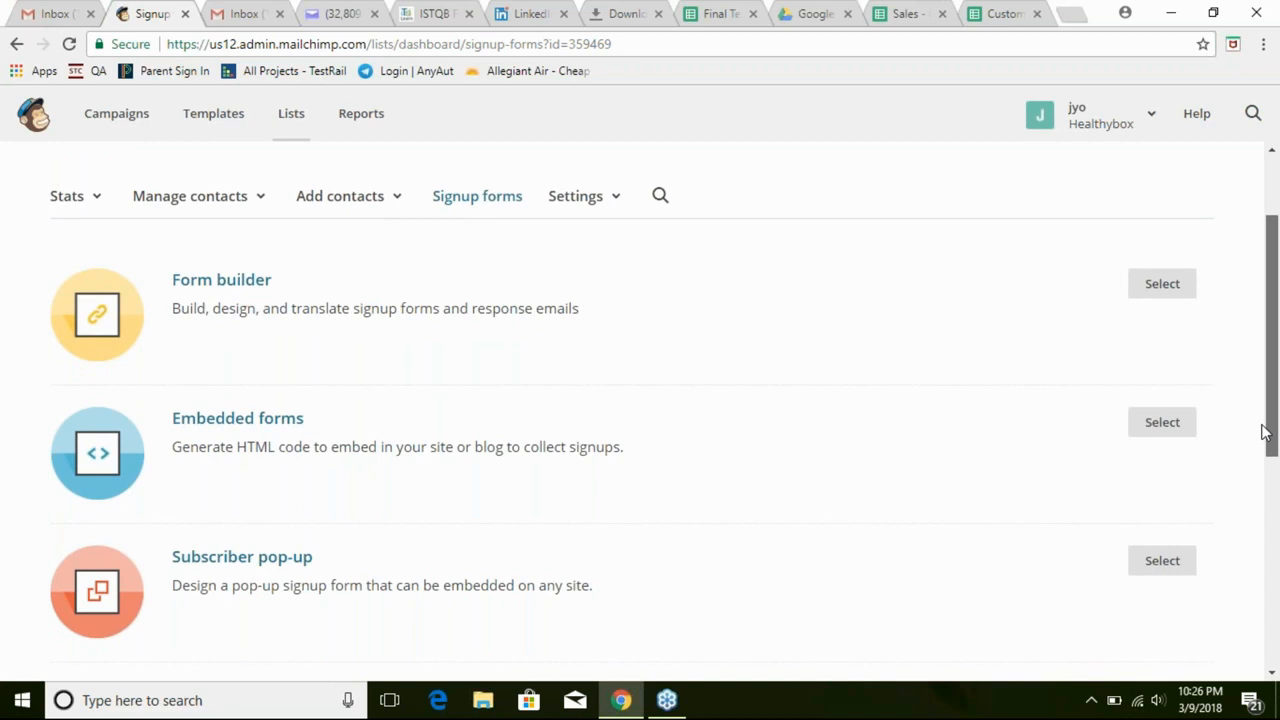
{"action": "left_click_drag", "start_coordinate": [1262, 431], "coordinate": [1241, 383]}
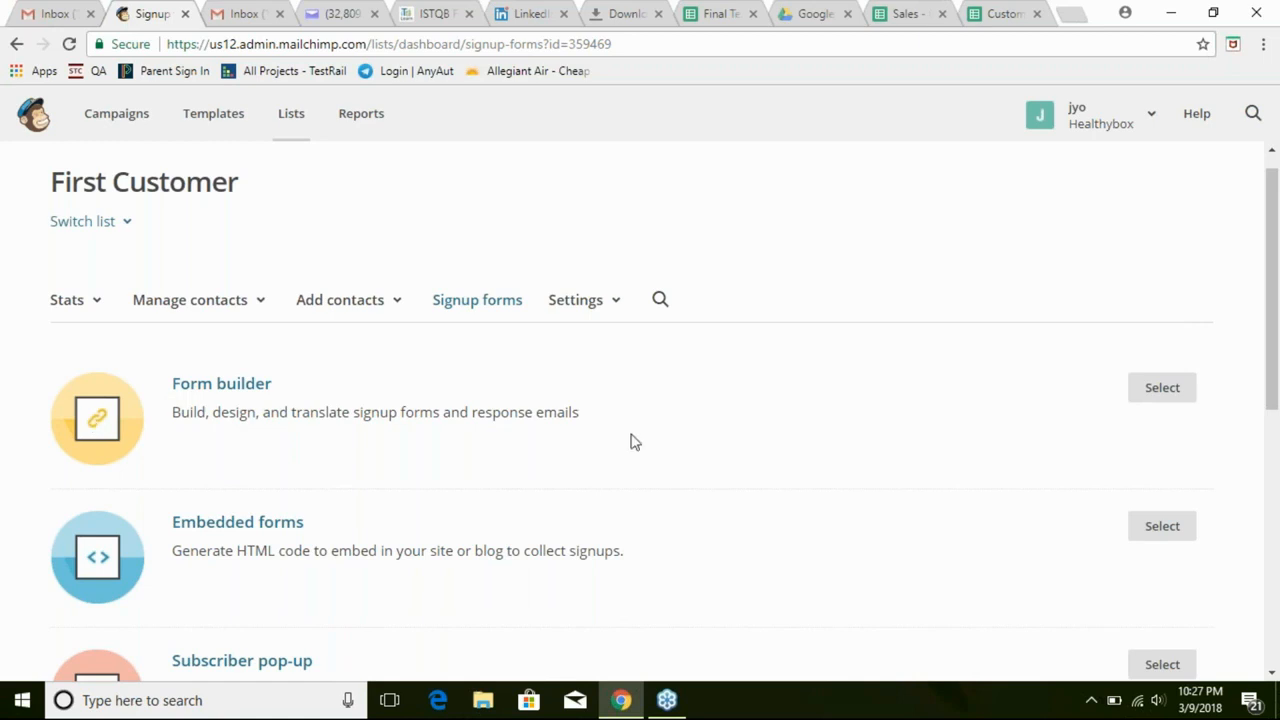
Open the Form builder and tick 'Let subscribers pick email format'
{"action": "left_click", "coordinate": [1162, 389]}
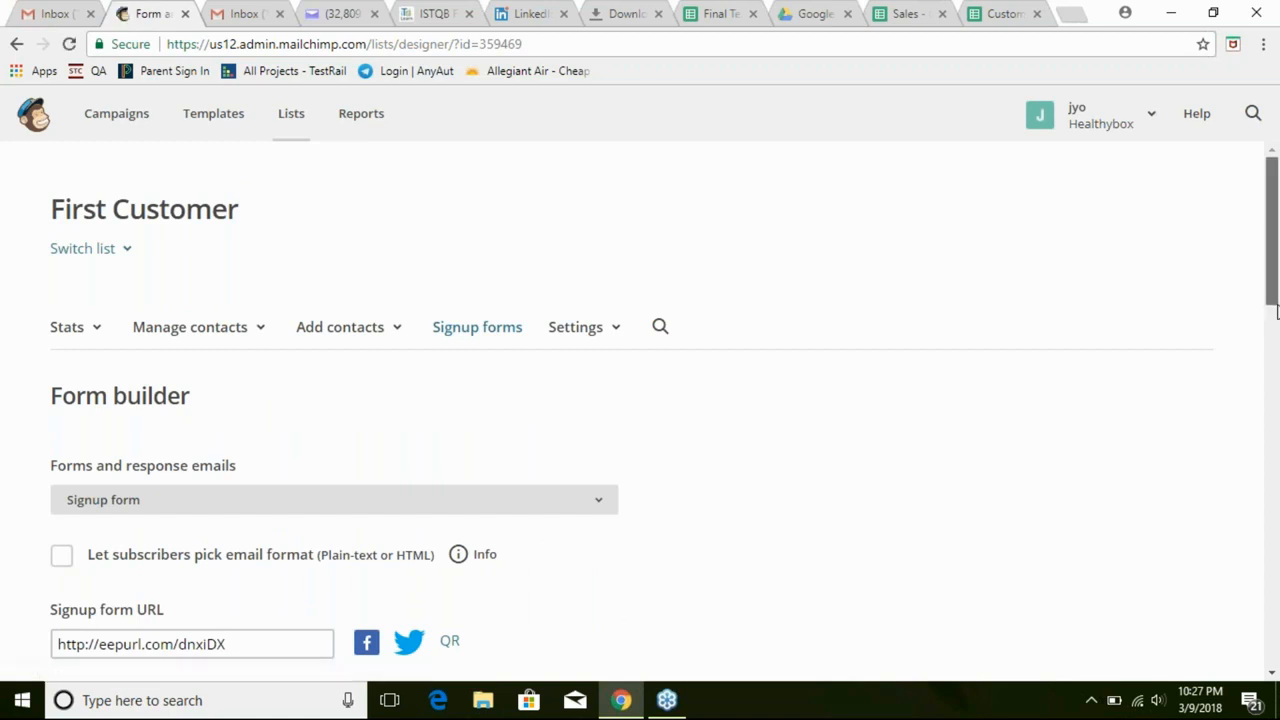
{"action": "left_click_drag", "start_coordinate": [1276, 312], "coordinate": [1277, 373]}
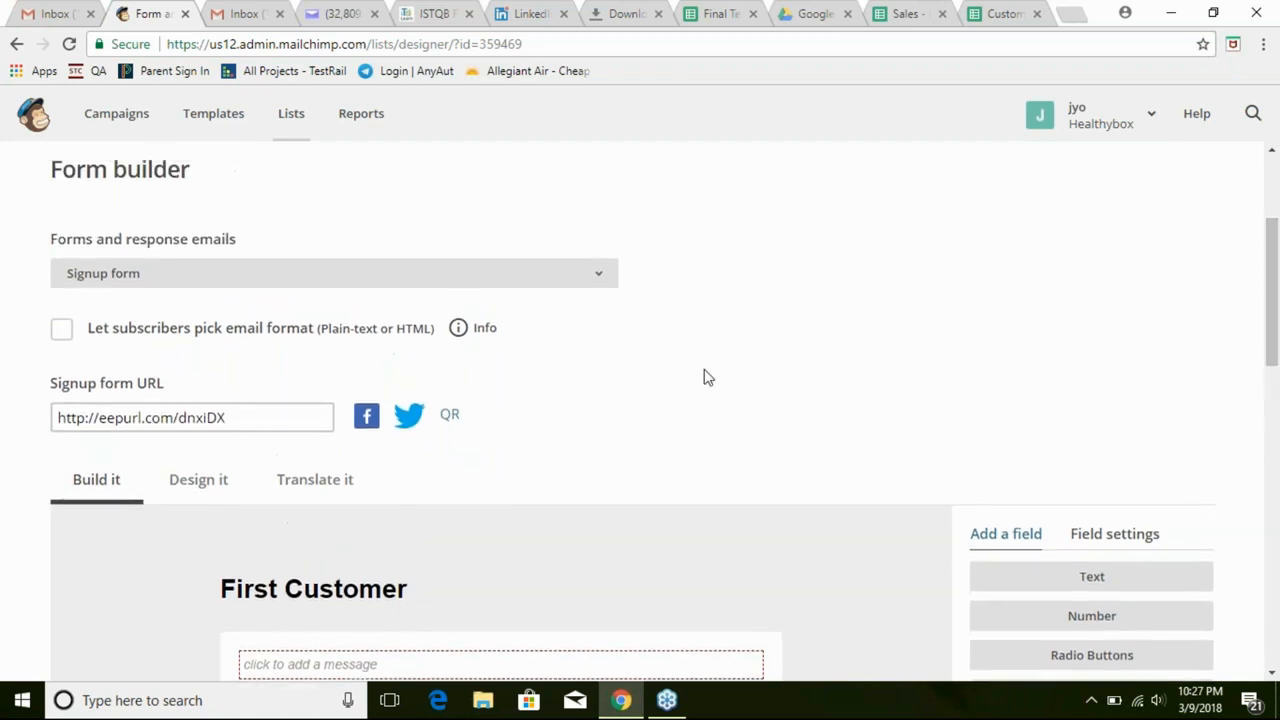
{"action": "left_click", "coordinate": [60, 334]}
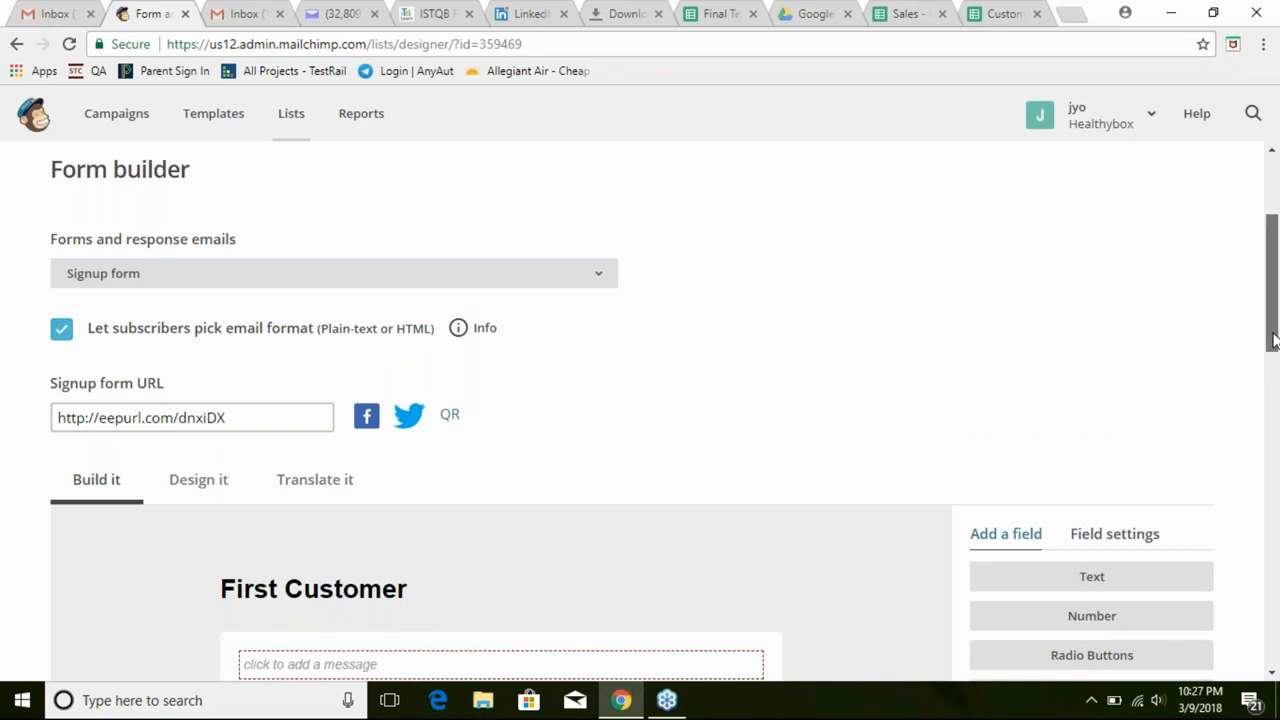
{"action": "mouse_move", "coordinate": [1270, 340]}
{"action": "left_mouse_down"}
{"action": "mouse_move", "coordinate": [1266, 636]}
{"action": "mouse_move", "coordinate": [1249, 333]}
{"action": "left_mouse_up"}
Open the Forms and response emails dropdown and close it without changing the form
{"action": "scroll", "coordinate": [1247, 310], "scroll_direction": "up", "scroll_amount": 3}
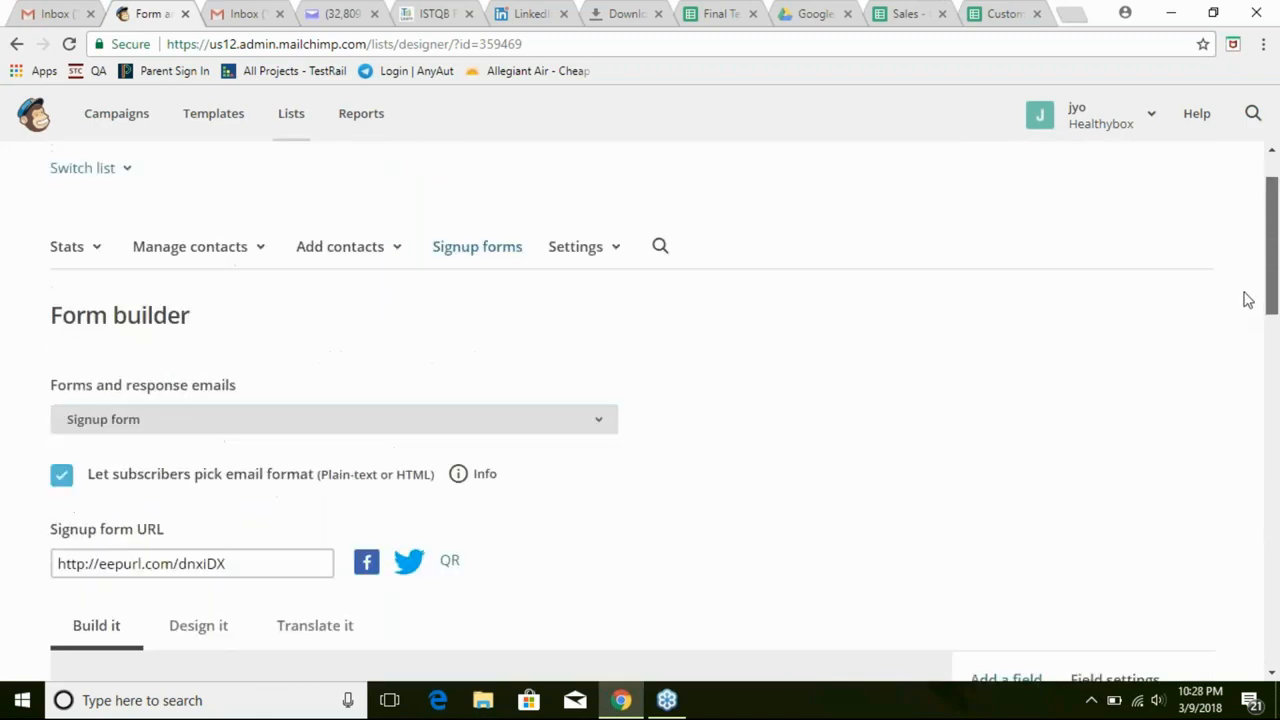
{"action": "scroll", "coordinate": [1245, 290], "scroll_direction": "up", "scroll_amount": 1}
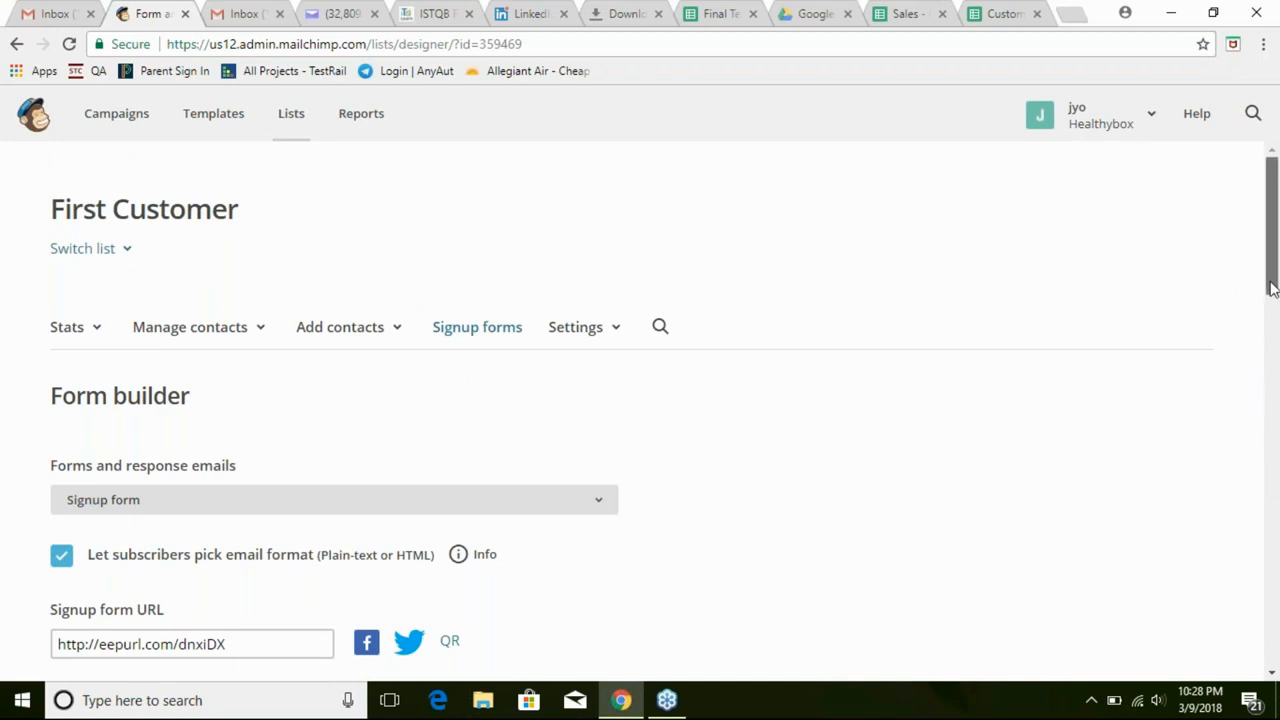
{"action": "left_click_drag", "start_coordinate": [1272, 288], "coordinate": [1274, 300]}
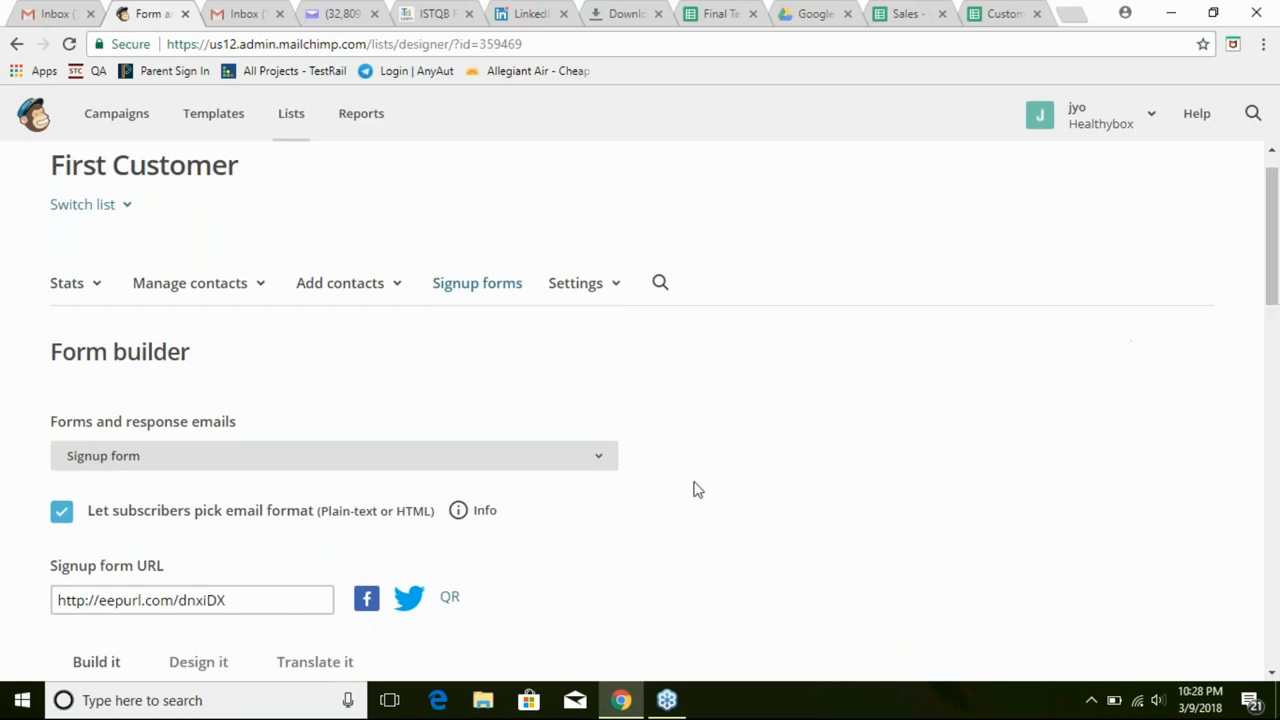
{"action": "left_click", "coordinate": [601, 467]}
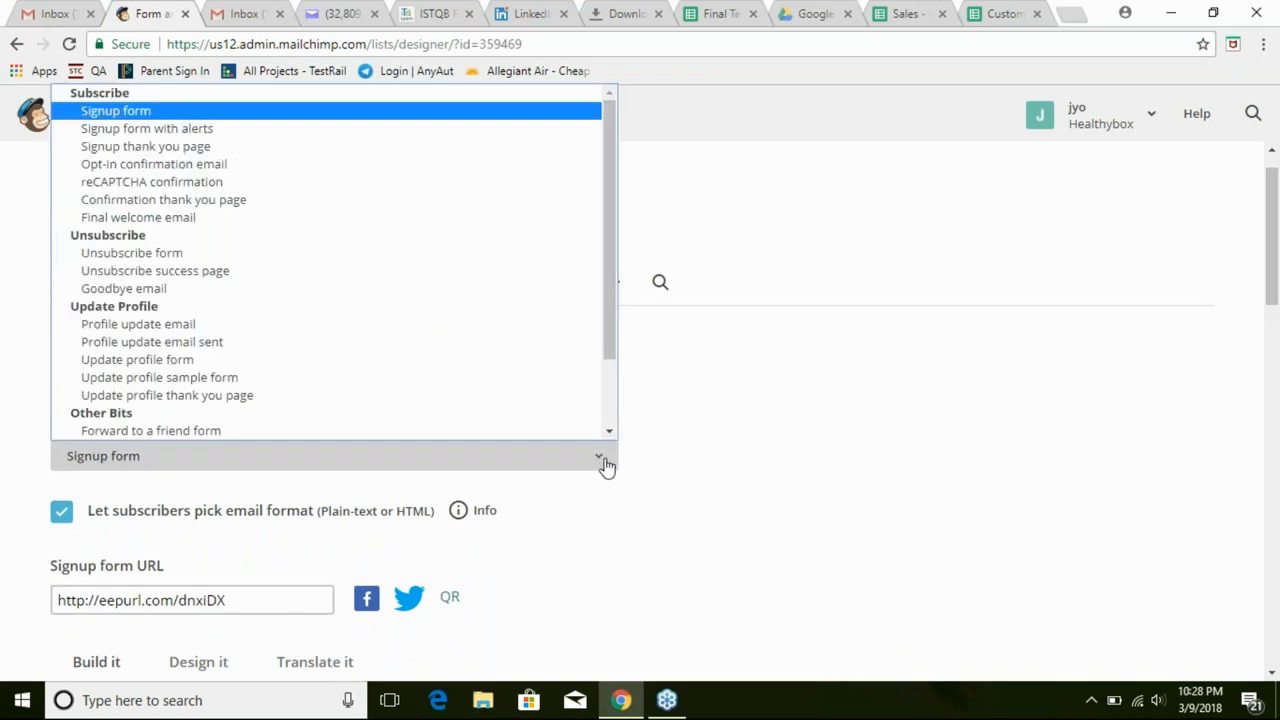
{"action": "left_click", "coordinate": [757, 468]}
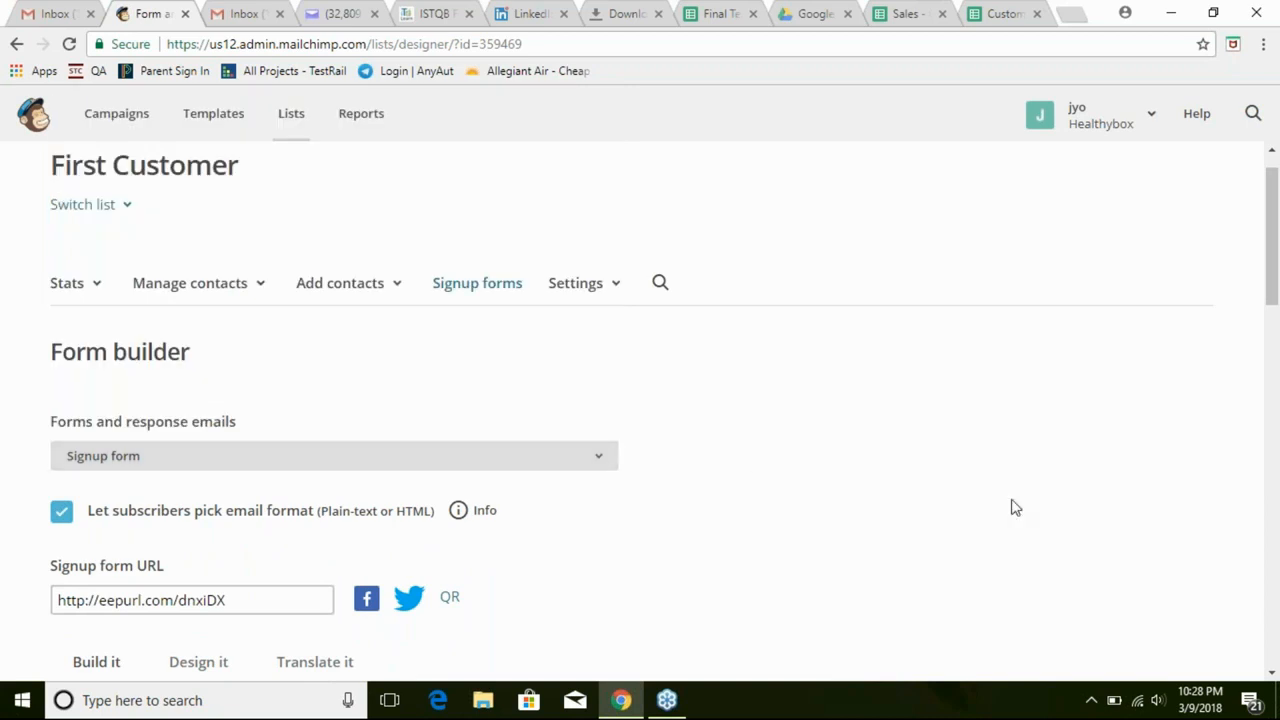
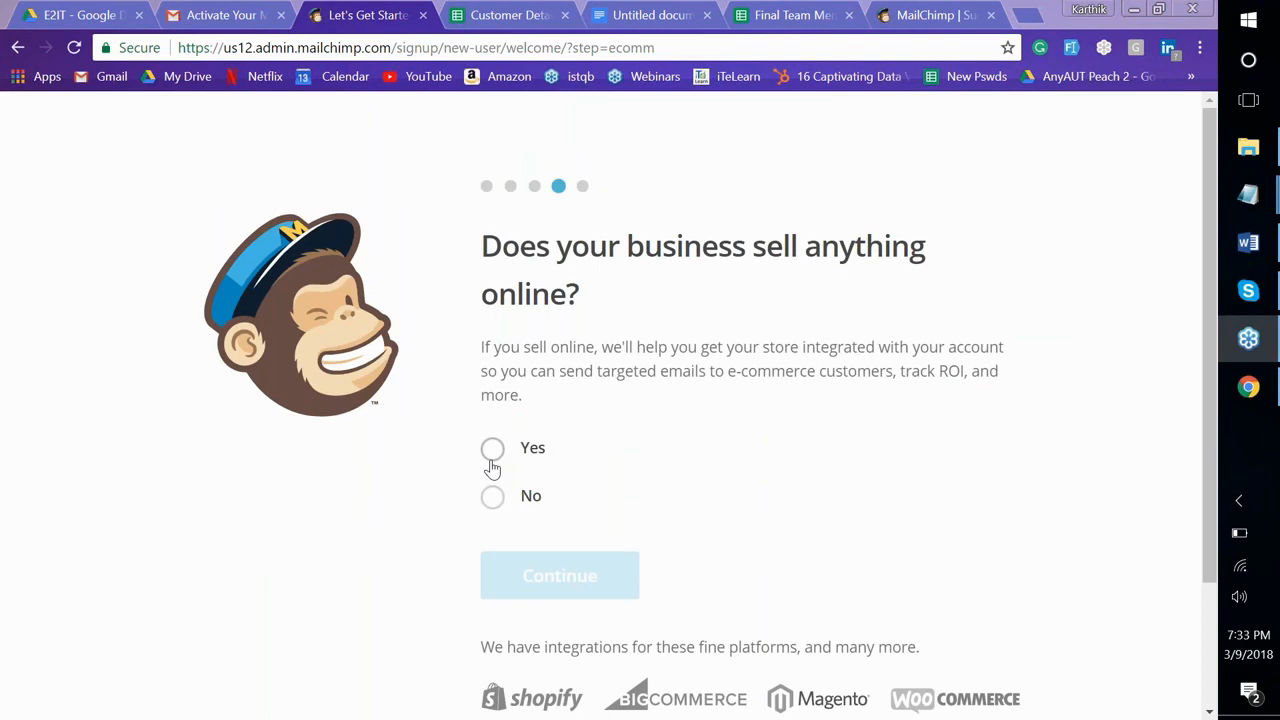
Answer Yes to selling online, skip social media, and subscribe to Getting Started and What's in Store
{"action": "left_click", "coordinate": [559, 575]}
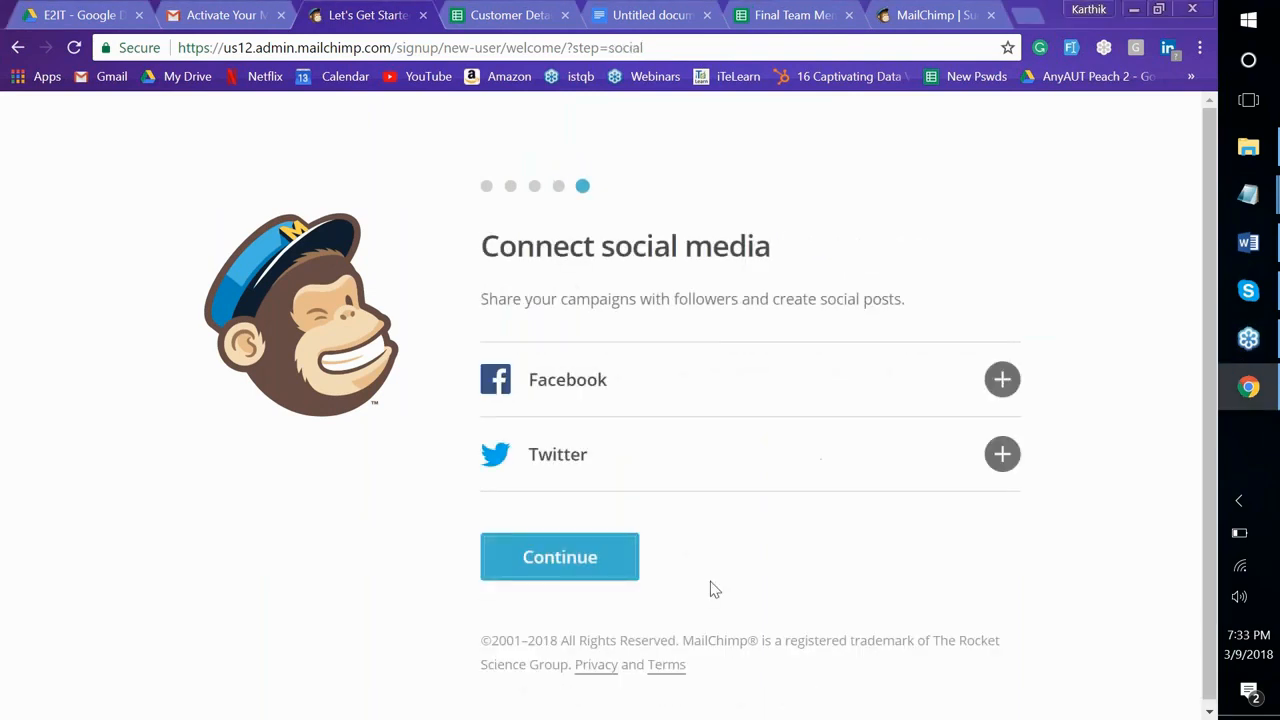
{"action": "left_click", "coordinate": [632, 564]}
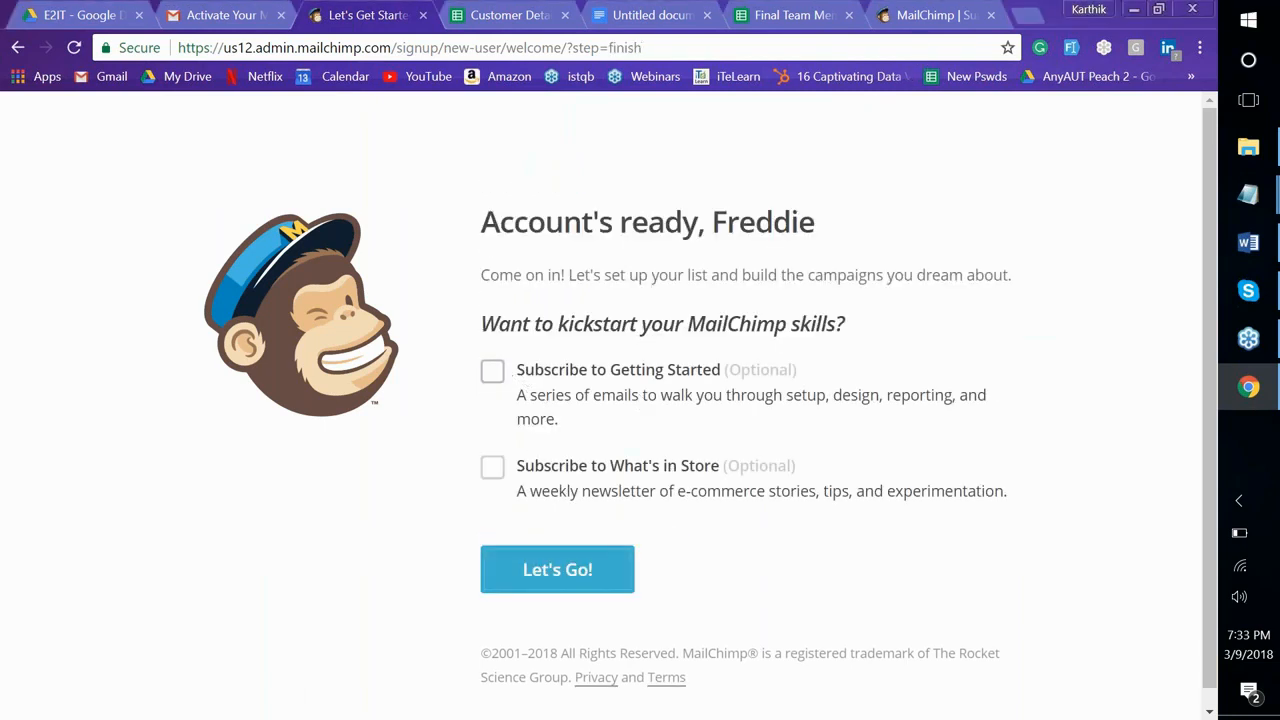
{"action": "left_click", "coordinate": [492, 371]}
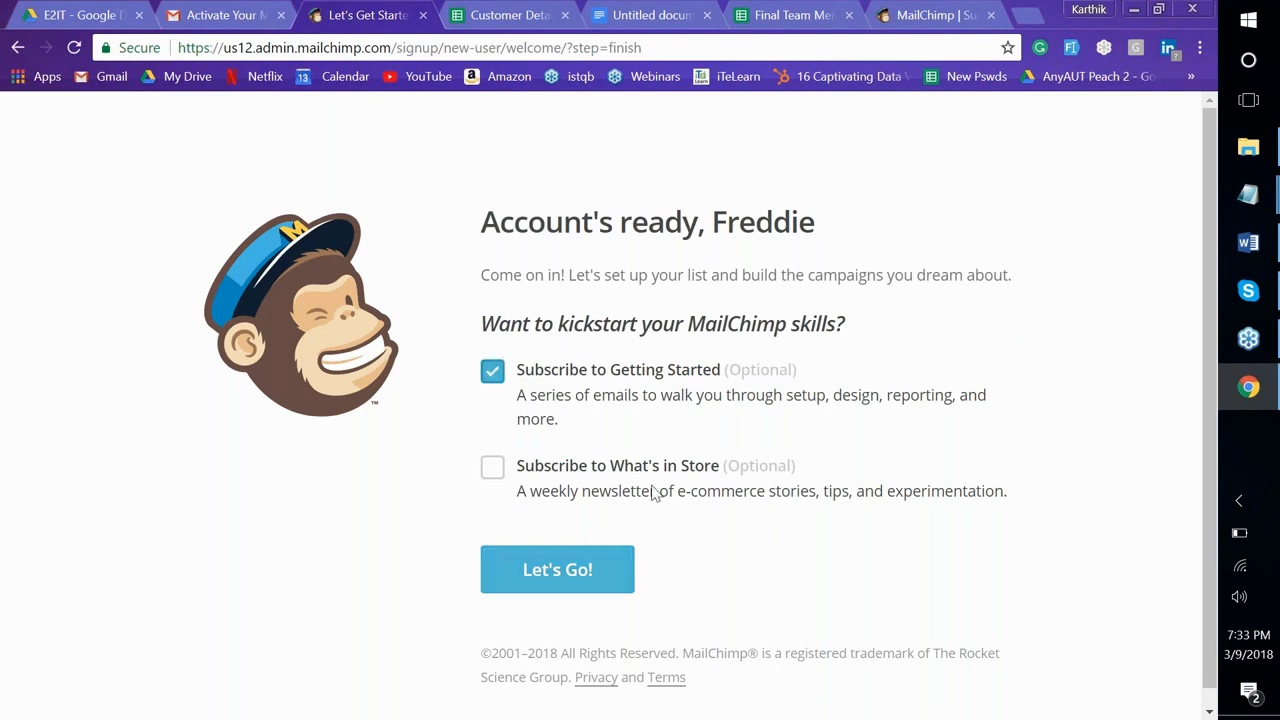
{"action": "left_click", "coordinate": [493, 469]}
{"action": "left_click", "coordinate": [575, 568]}
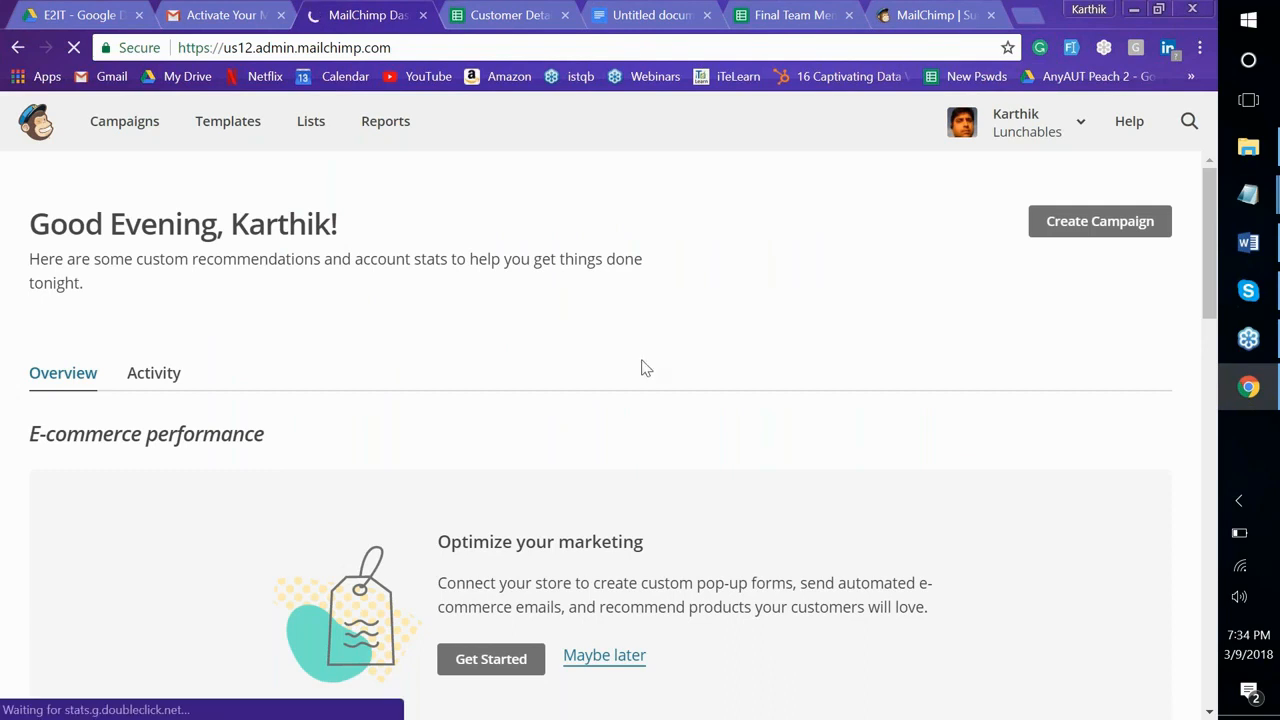
Go to the Lists page showing the Lunchables list and start creating a new list
{"action": "left_click", "coordinate": [316, 123]}
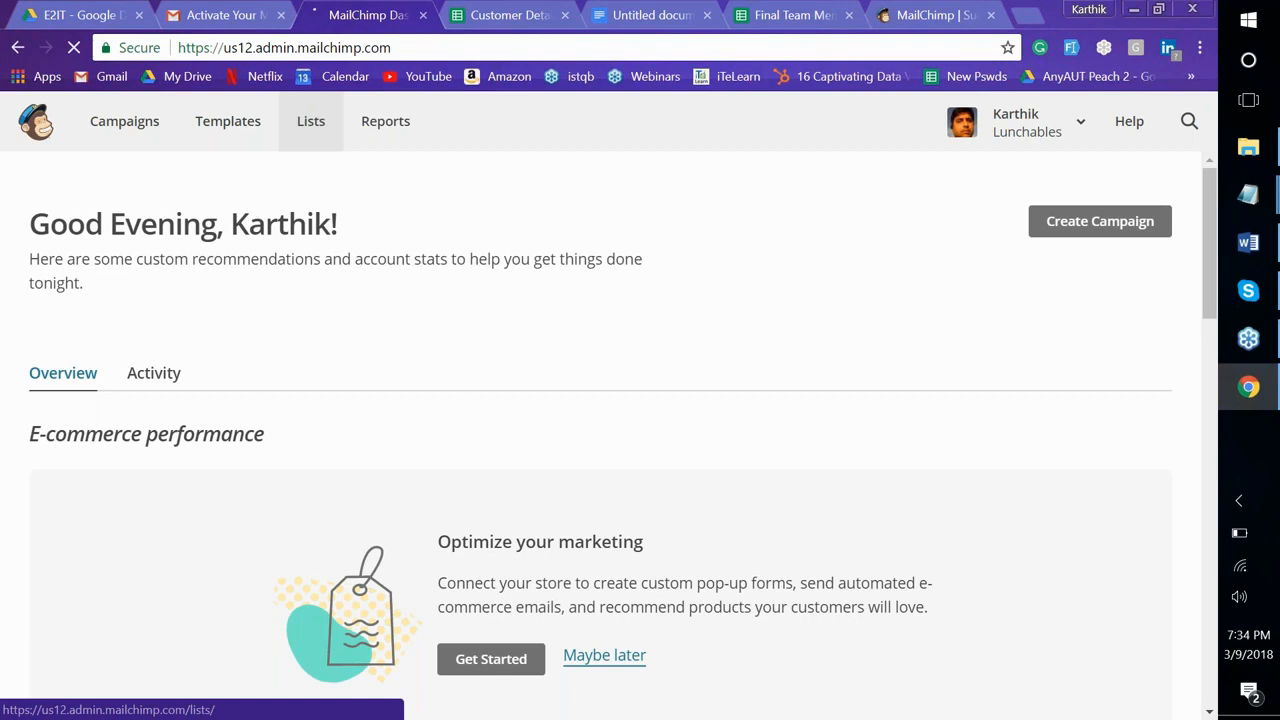
{"action": "key", "text": "alt+Tab"}
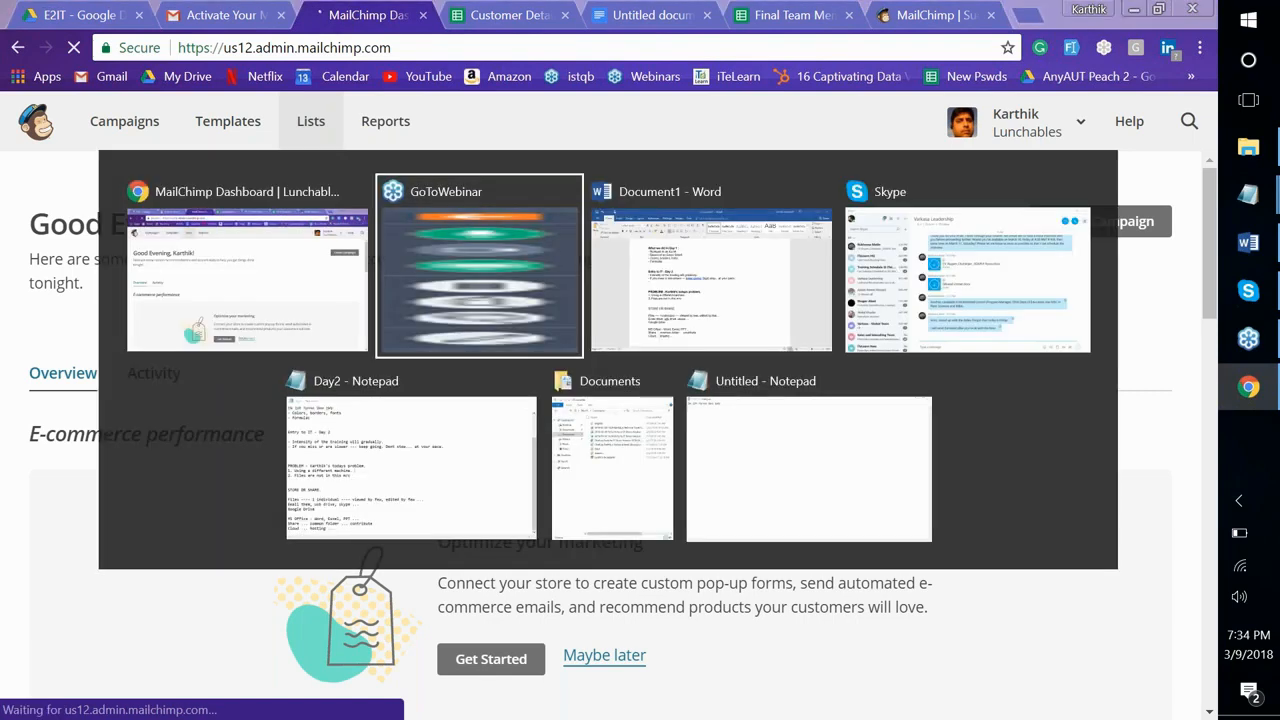
{"action": "scroll", "coordinate": [694, 362], "scroll_direction": "down", "scroll_amount": 5}
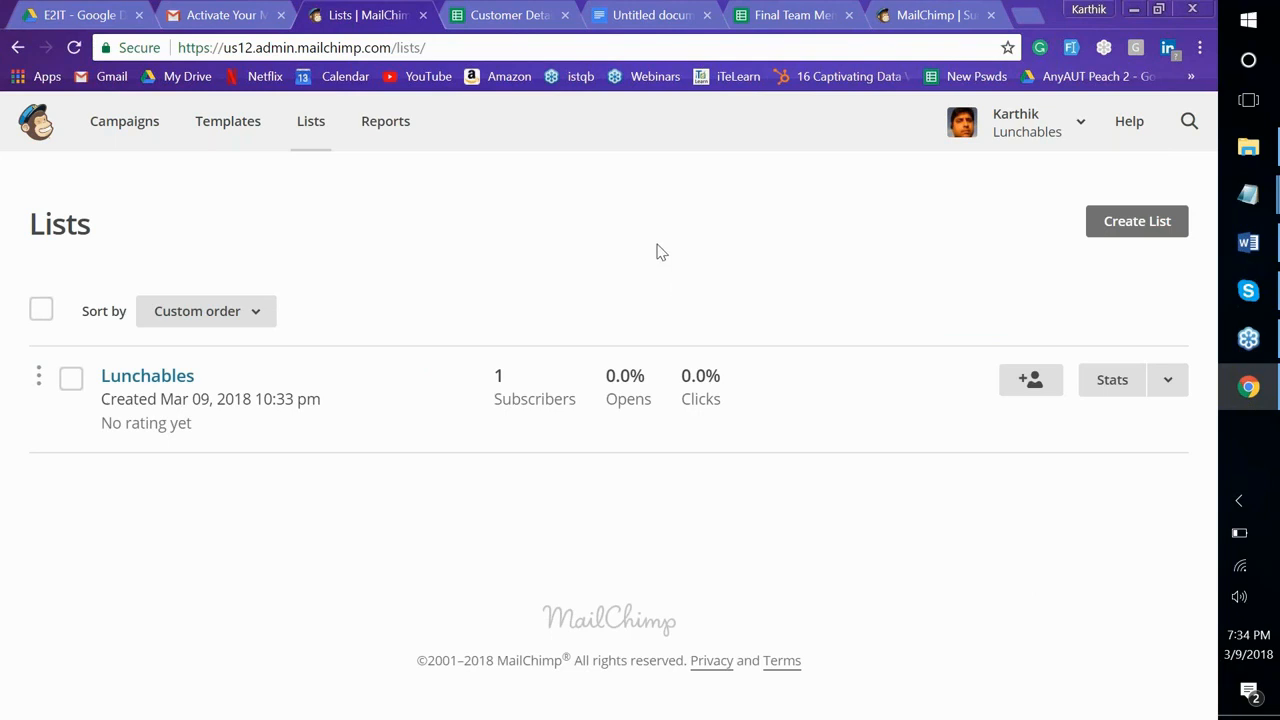
{"action": "left_click", "coordinate": [1134, 229]}
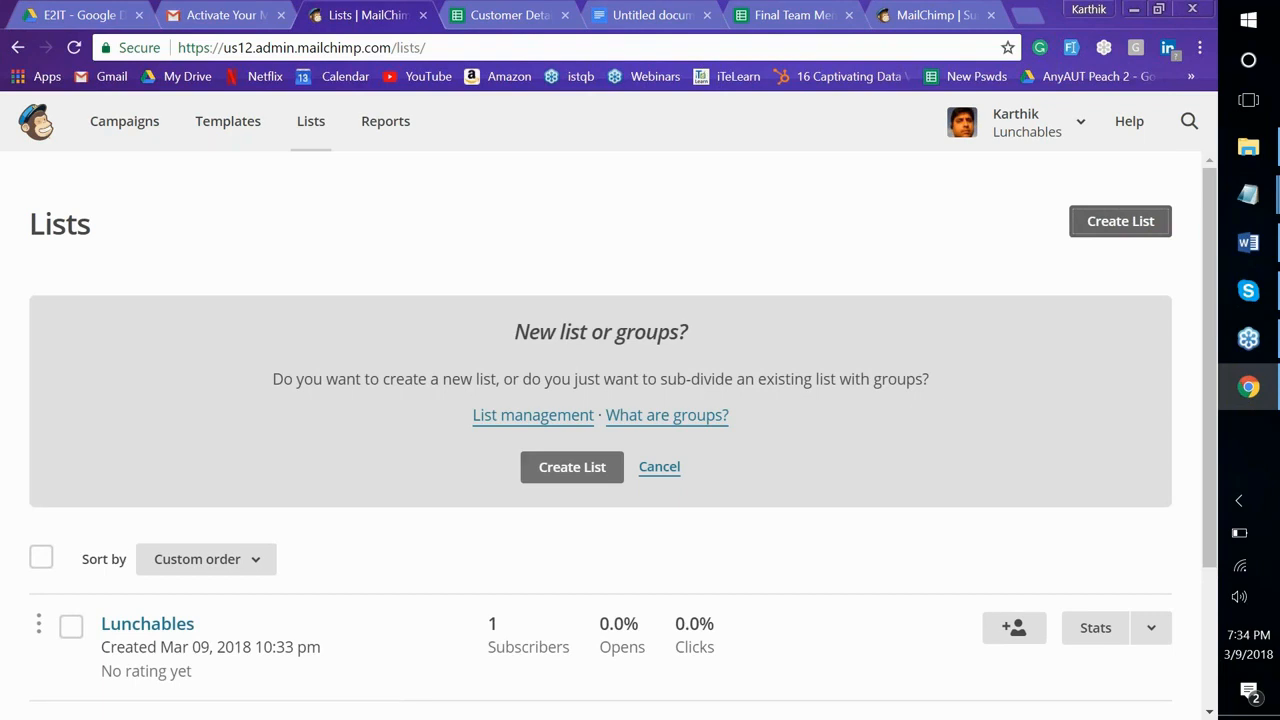
Name the new list '1st customer list' and fill in the sender's email address and name
{"action": "left_click", "coordinate": [586, 466]}
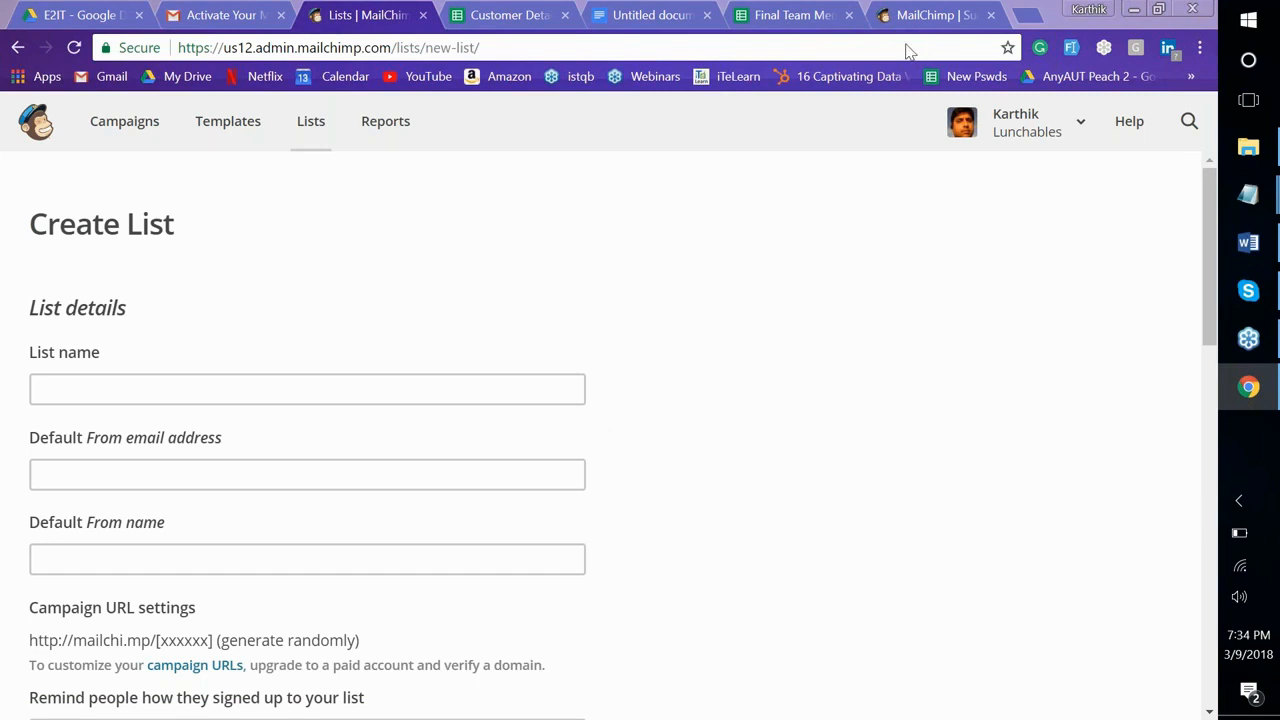
{"action": "left_click", "coordinate": [307, 389]}
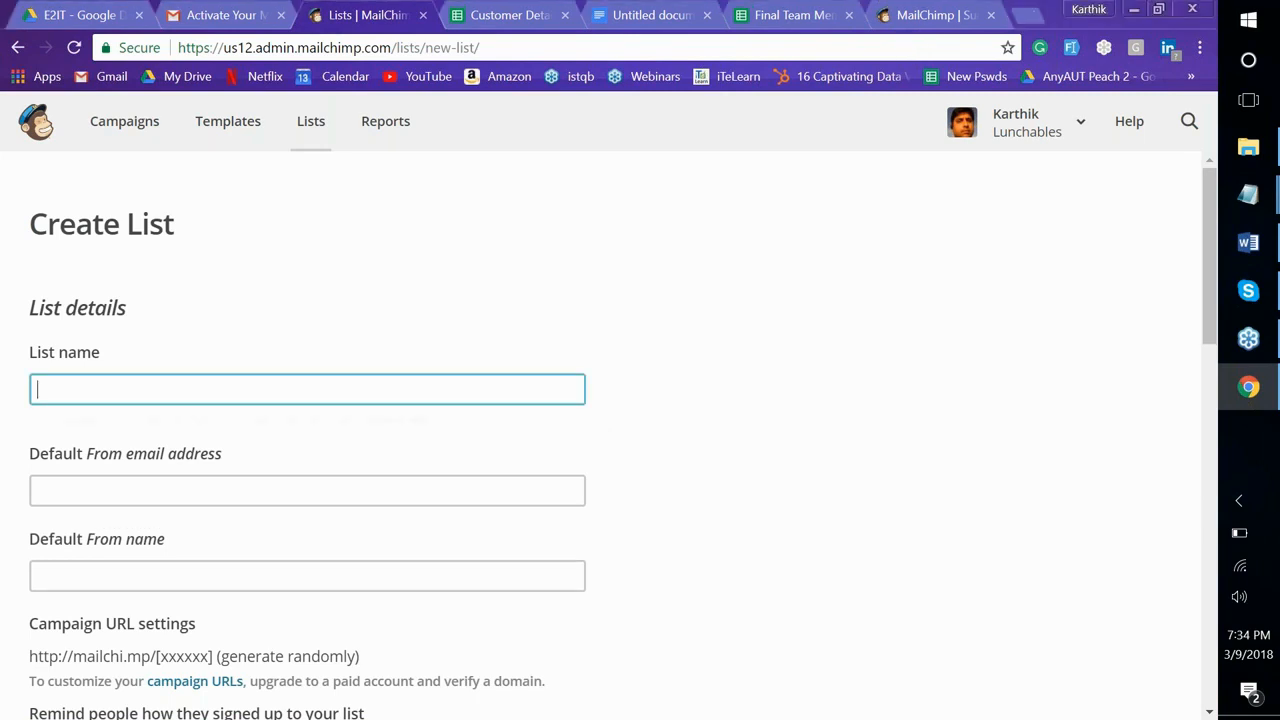
{"action": "type", "text": "1st customer list"}
{"action": "key", "text": "Tab"}
{"action": "type", "text": "KArth"}
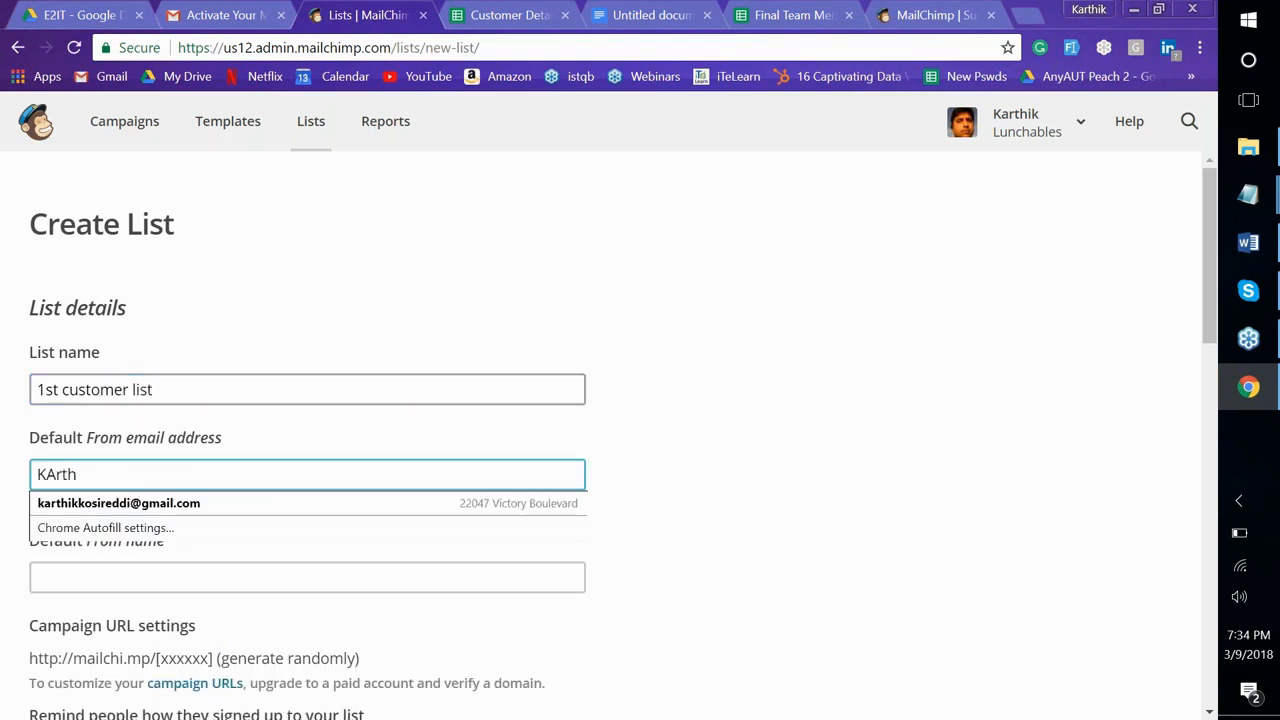
{"action": "key", "text": "Down"}
{"action": "key", "text": "Tab"}
{"action": "type", "text": "Karthik Kosireddi"}
{"action": "key", "text": "Tab"}
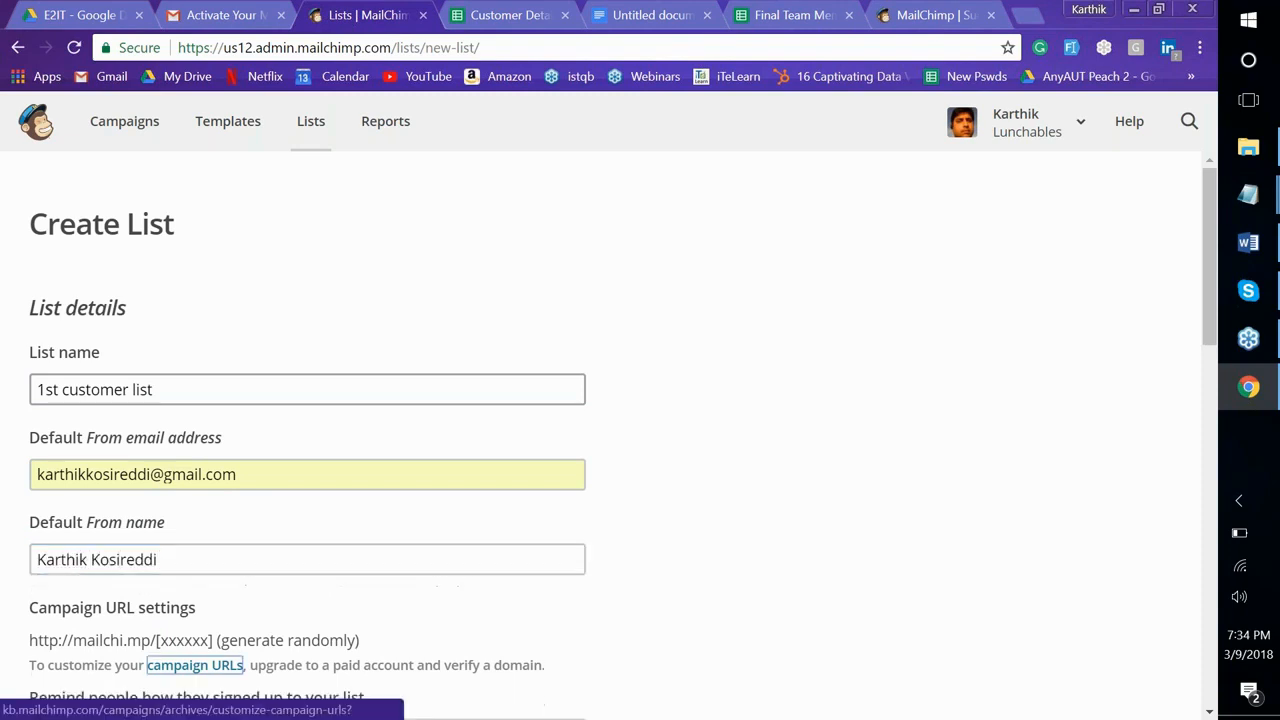
Add a signup reminder note ending '[DEMONING TO E2IT TRAINEES]'
{"action": "scroll", "coordinate": [153, 510], "scroll_direction": "down", "scroll_amount": 3}
{"action": "left_click", "coordinate": [151, 509]}
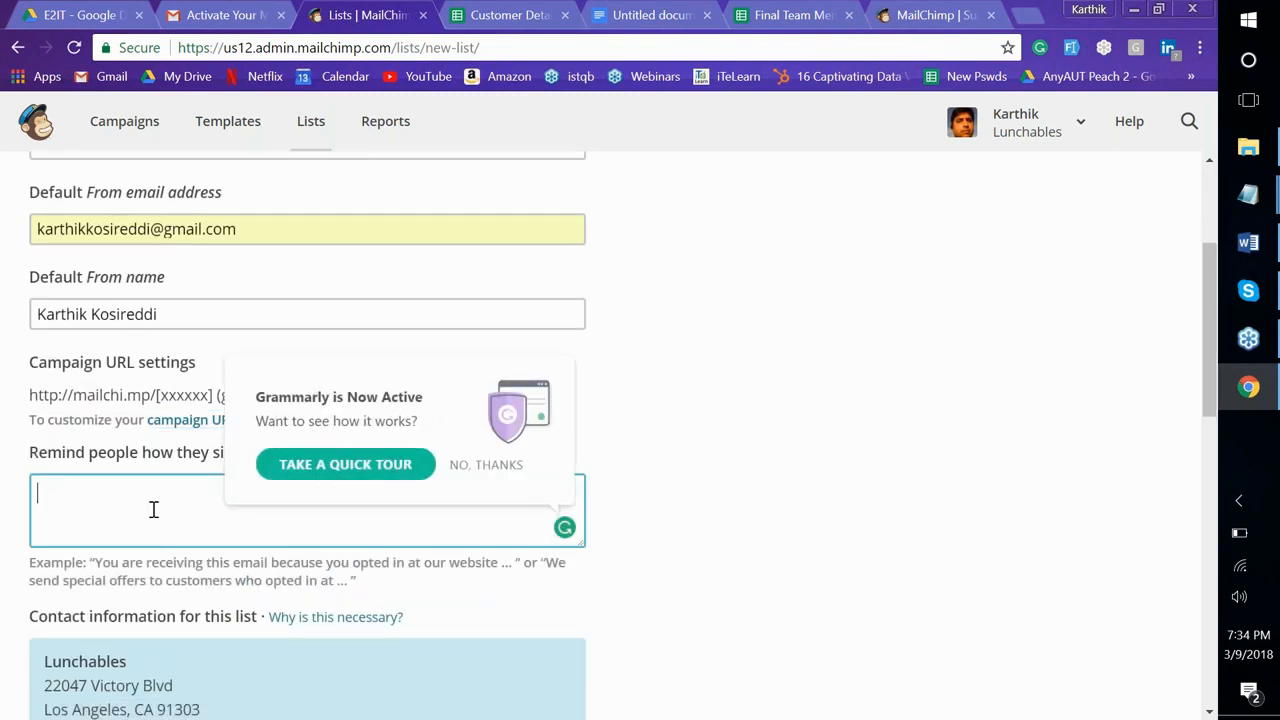
{"action": "type", "text": "Information collected in Ka"}
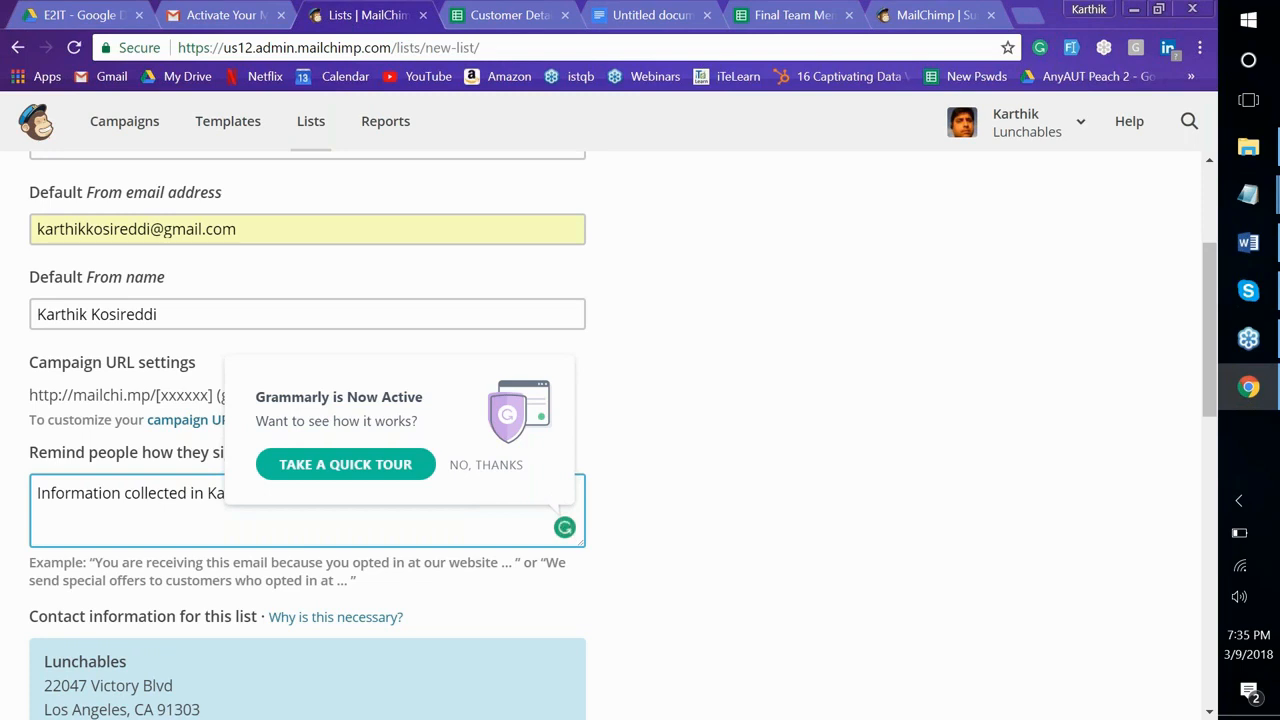
{"action": "left_click", "coordinate": [486, 465]}
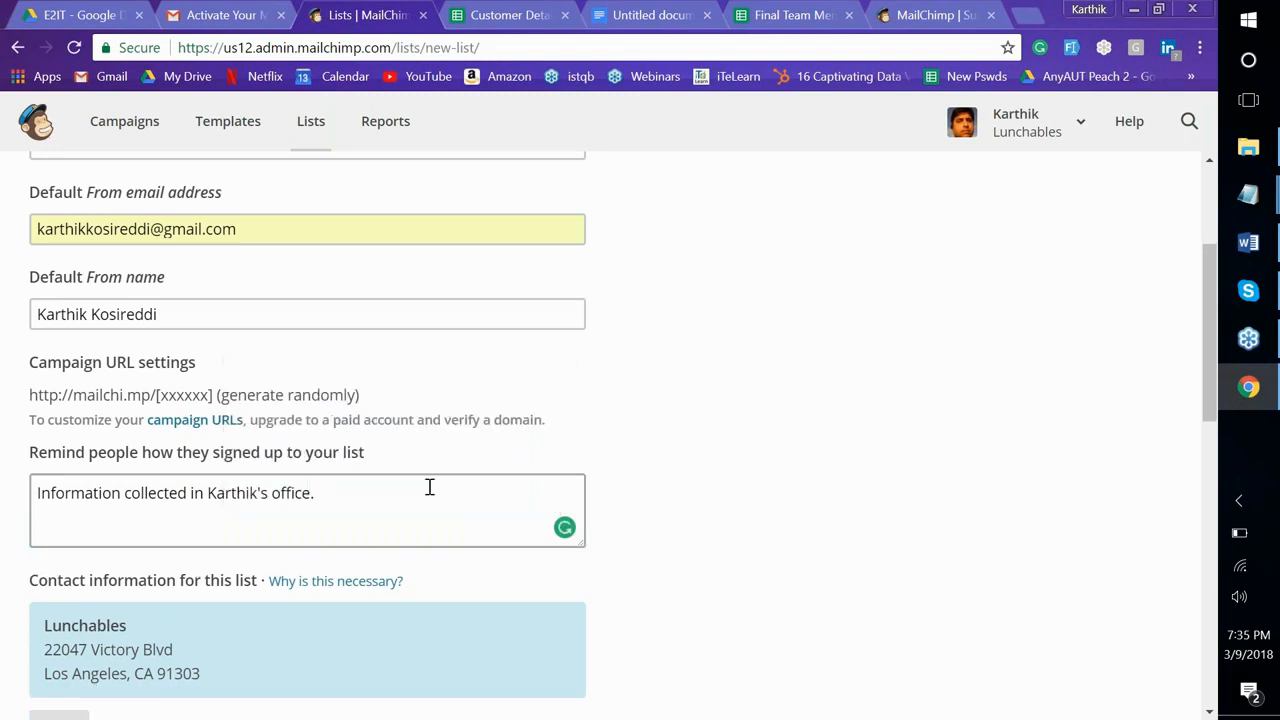
{"action": "type", "text": "[D"}
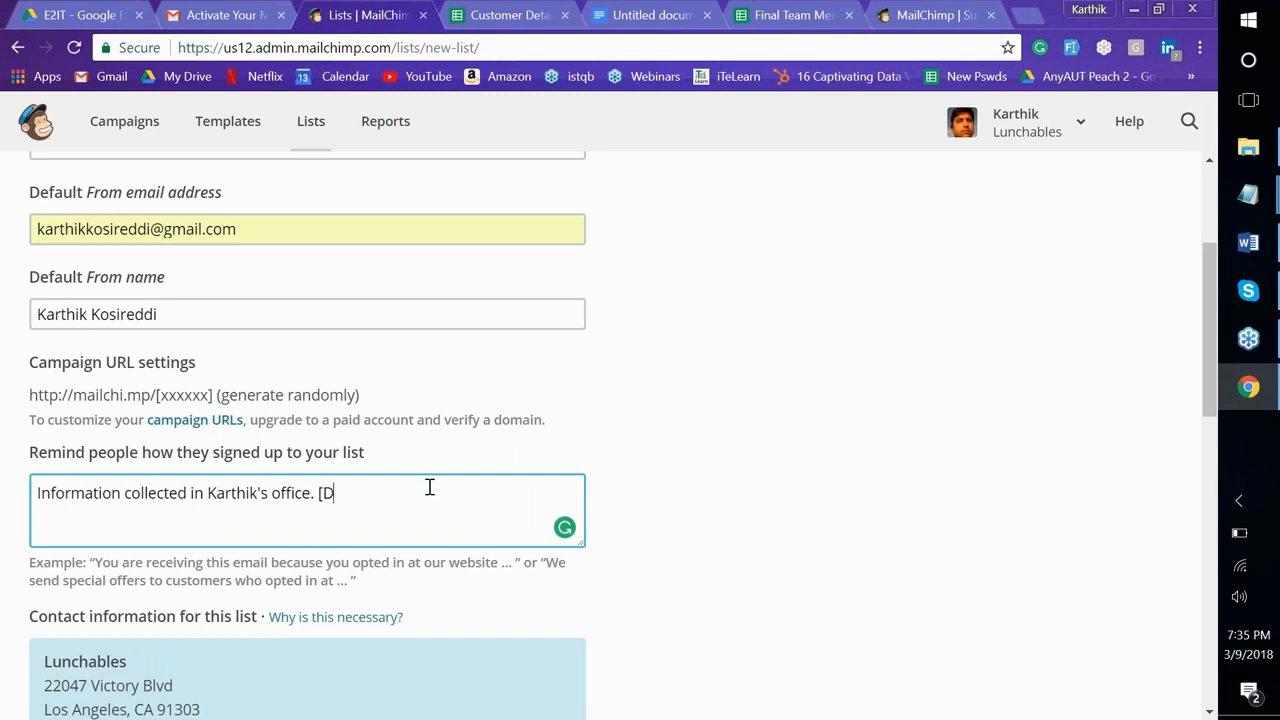
{"action": "type", "text": "EMONING TO "}
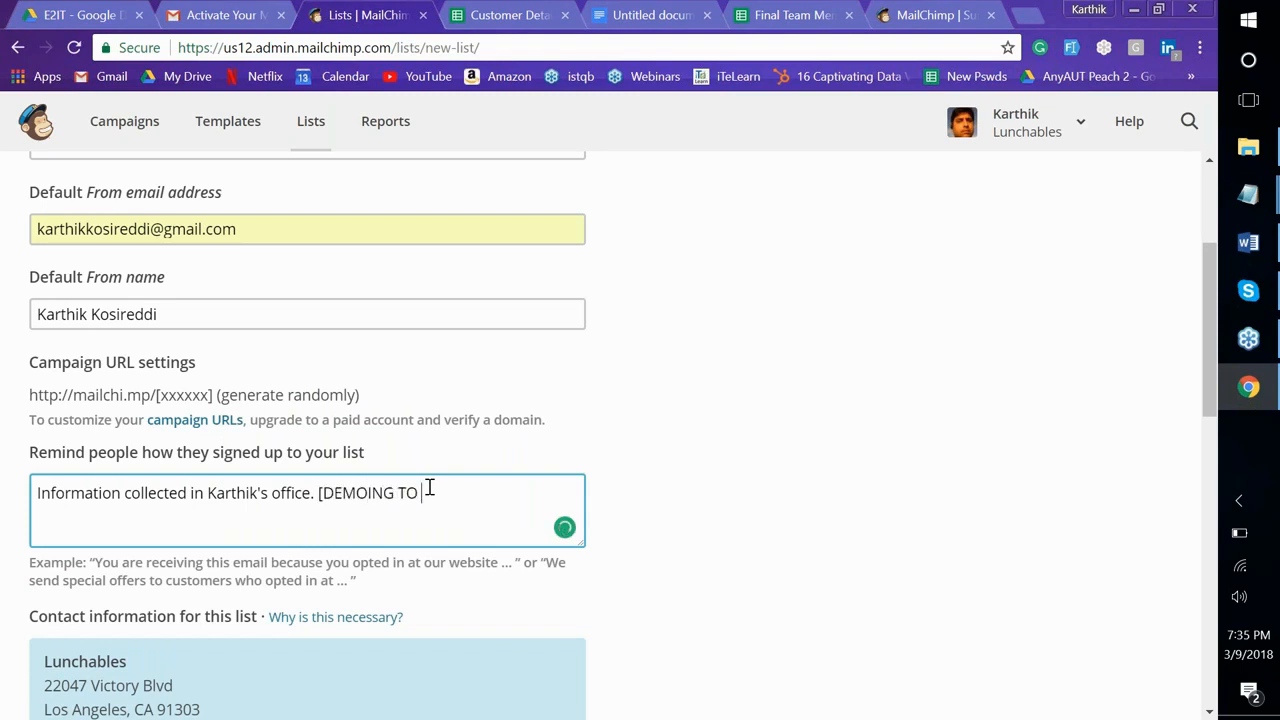
{"action": "type", "text": "E2IT TRAINEES"}
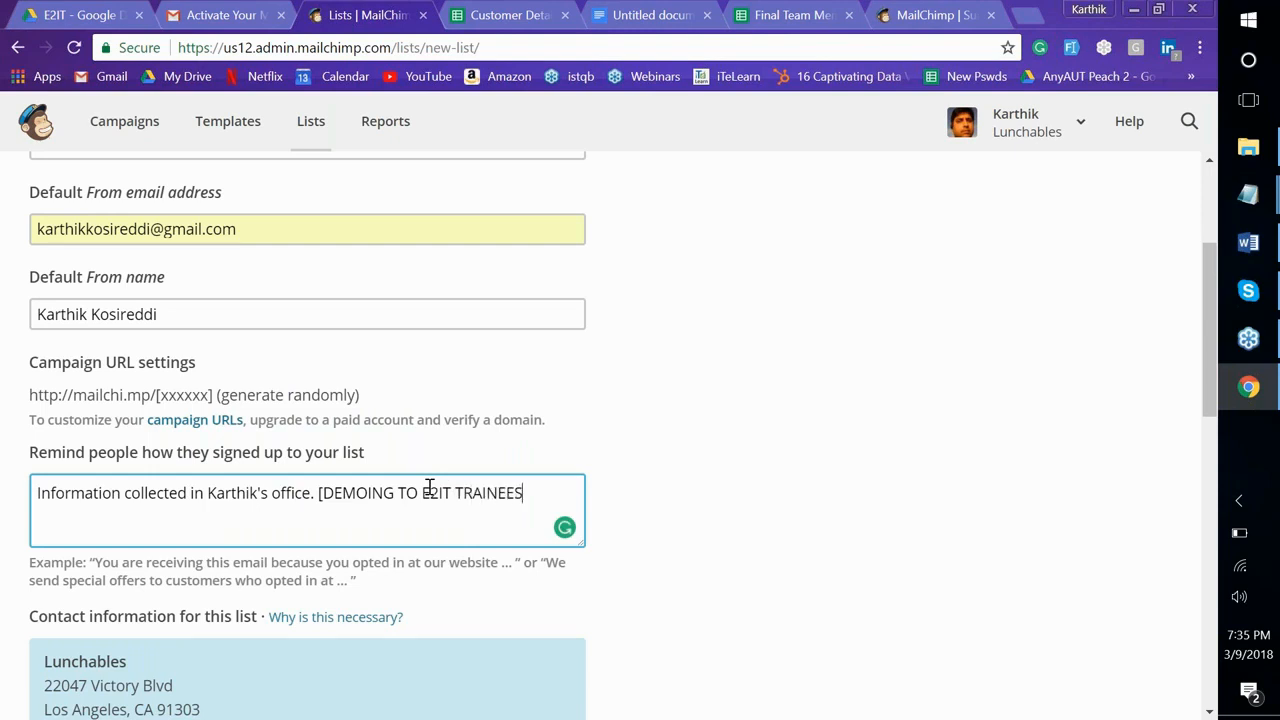
{"action": "type", "text": "]"}
Enable double opt-in and save the new list
{"action": "scroll", "coordinate": [429, 487], "scroll_direction": "down", "scroll_amount": 1}
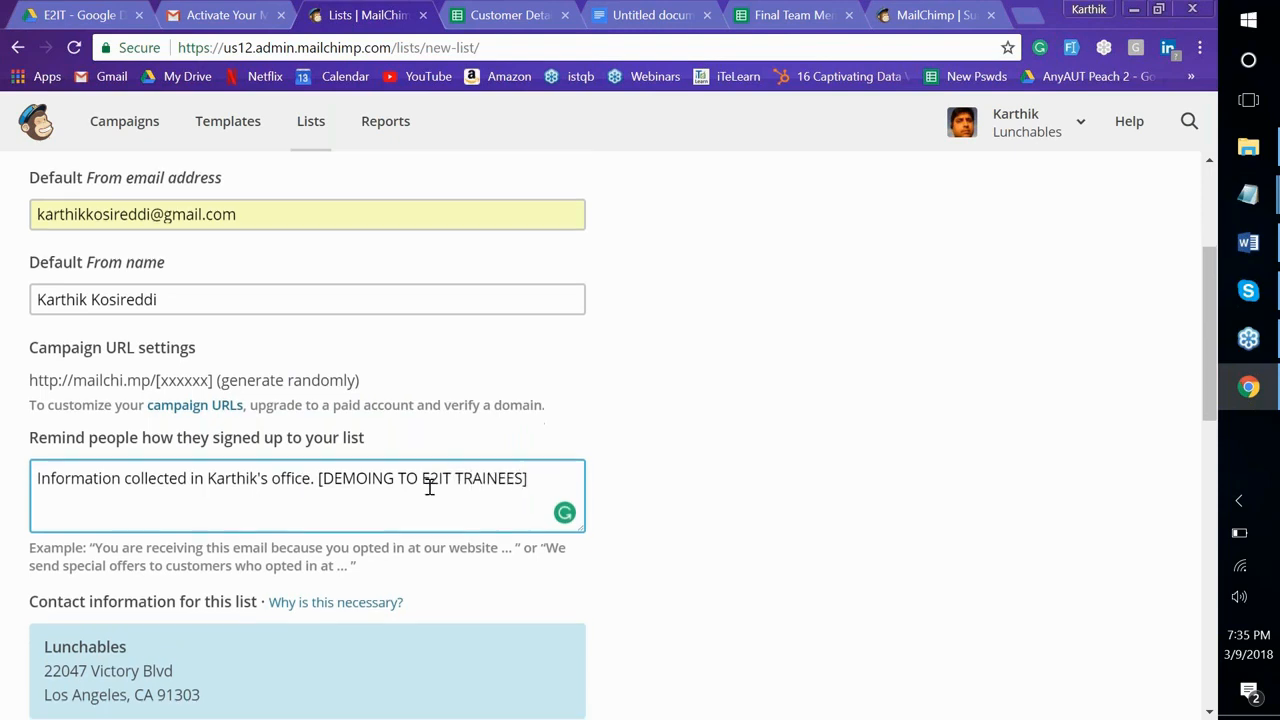
{"action": "scroll", "coordinate": [429, 487], "scroll_direction": "down", "scroll_amount": 3}
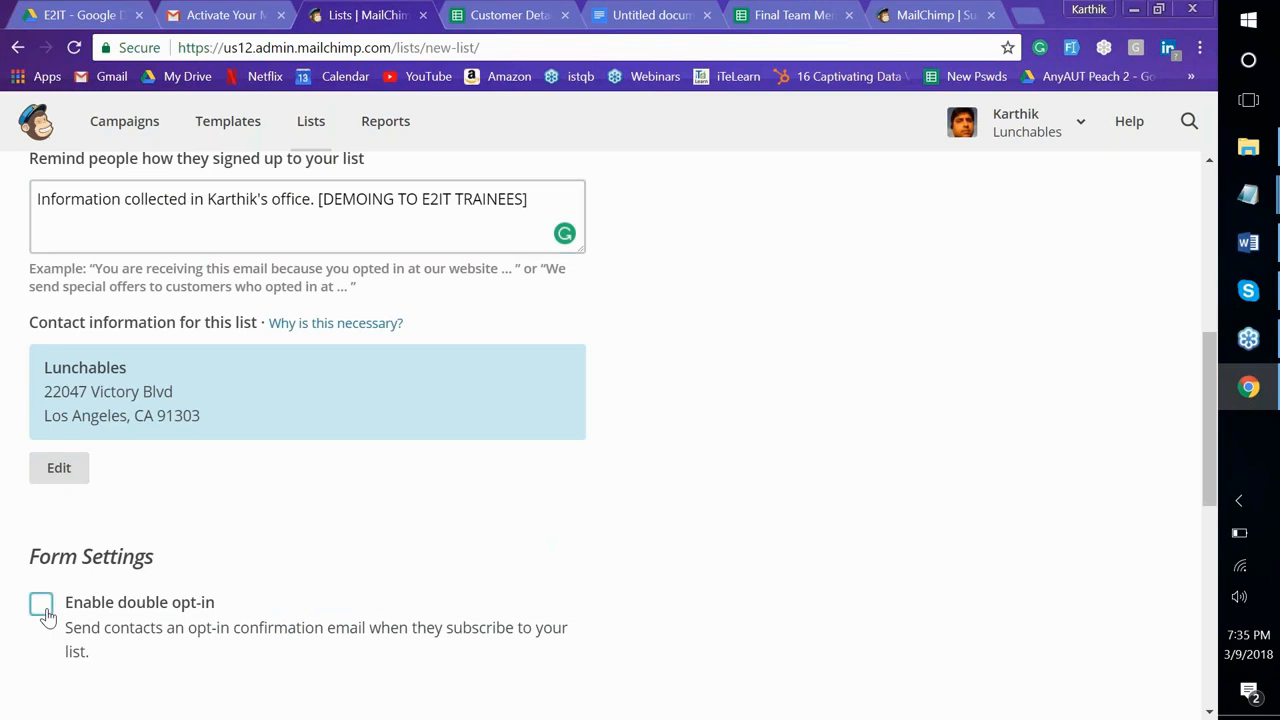
{"action": "scroll", "coordinate": [43, 606], "scroll_direction": "down", "scroll_amount": 1}
{"action": "scroll", "coordinate": [42, 423], "scroll_direction": "down", "scroll_amount": 3}
{"action": "left_click", "coordinate": [41, 420]}
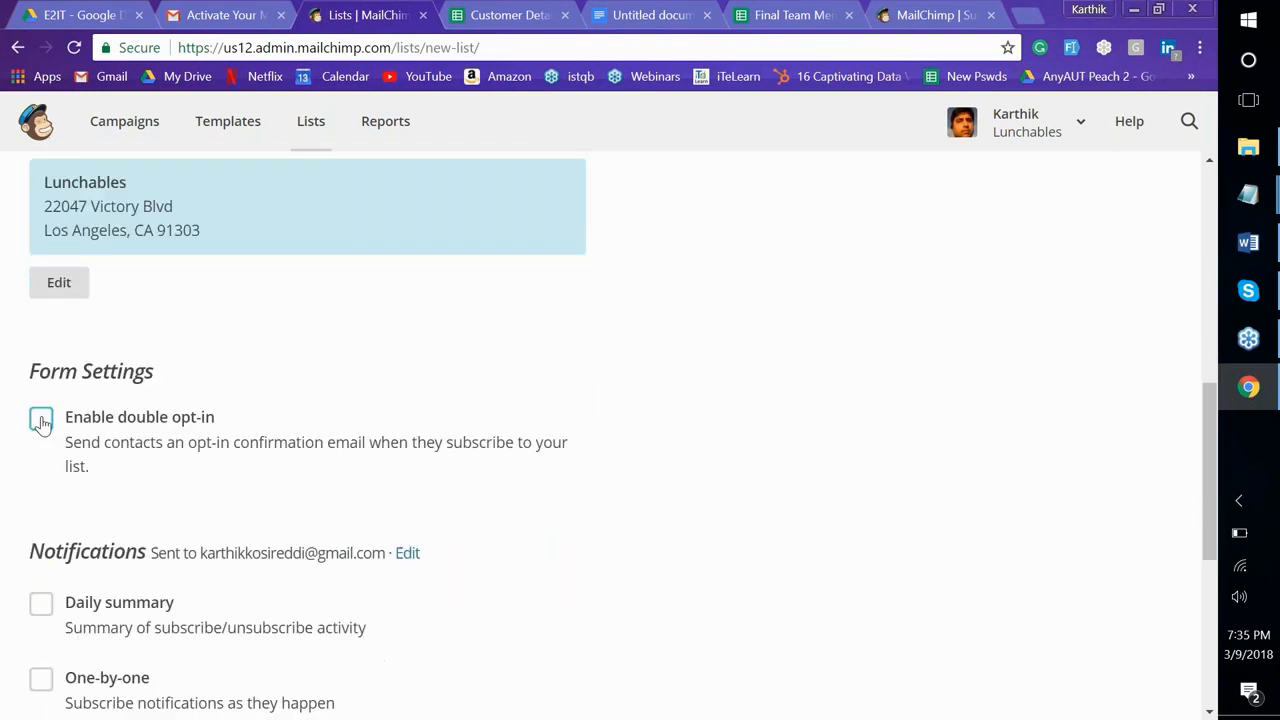
{"action": "scroll", "coordinate": [41, 420], "scroll_direction": "down", "scroll_amount": 3}
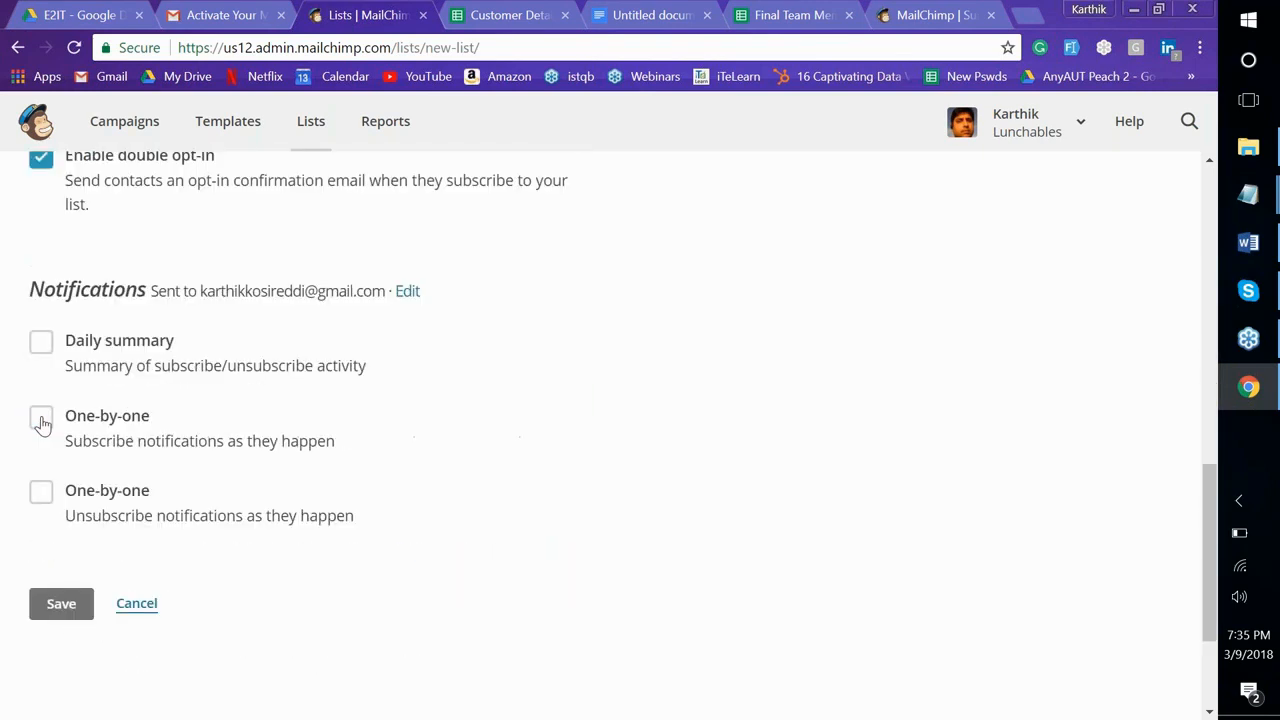
{"action": "left_click", "coordinate": [63, 595]}
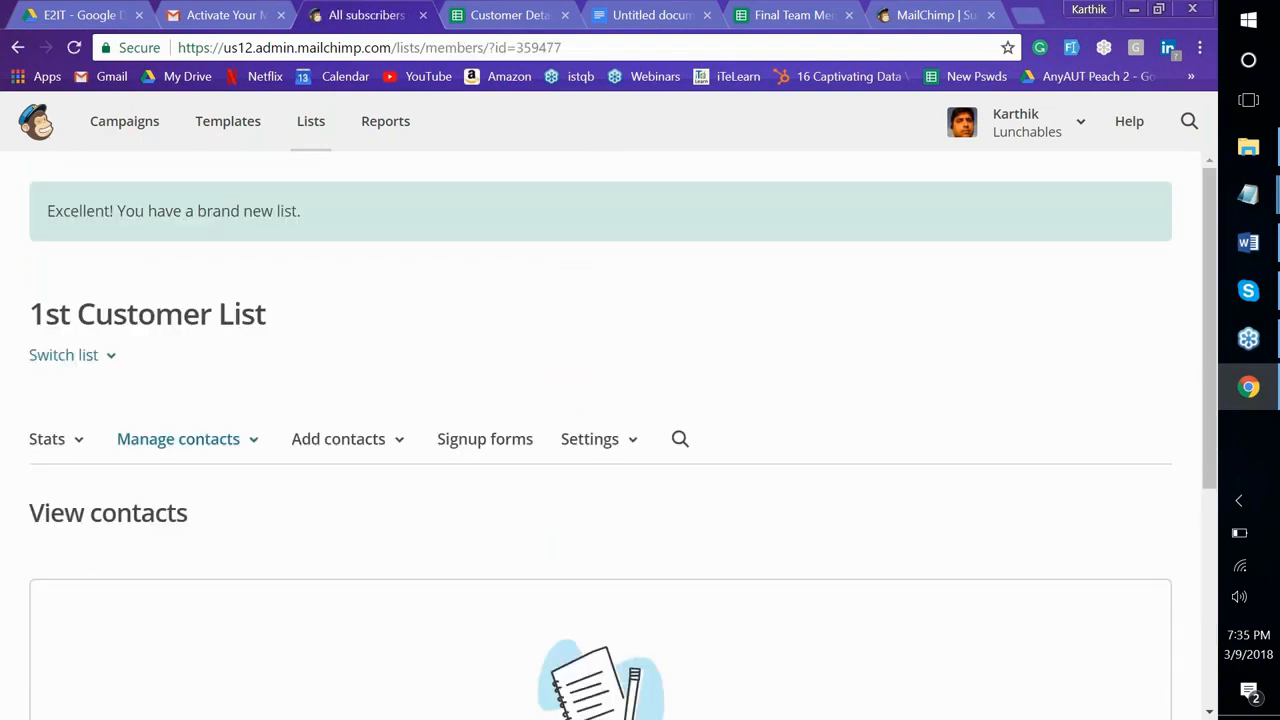
Open the list's Signup forms options and choose Form builder
{"action": "scroll", "coordinate": [50, 310], "scroll_direction": "down", "scroll_amount": 3}
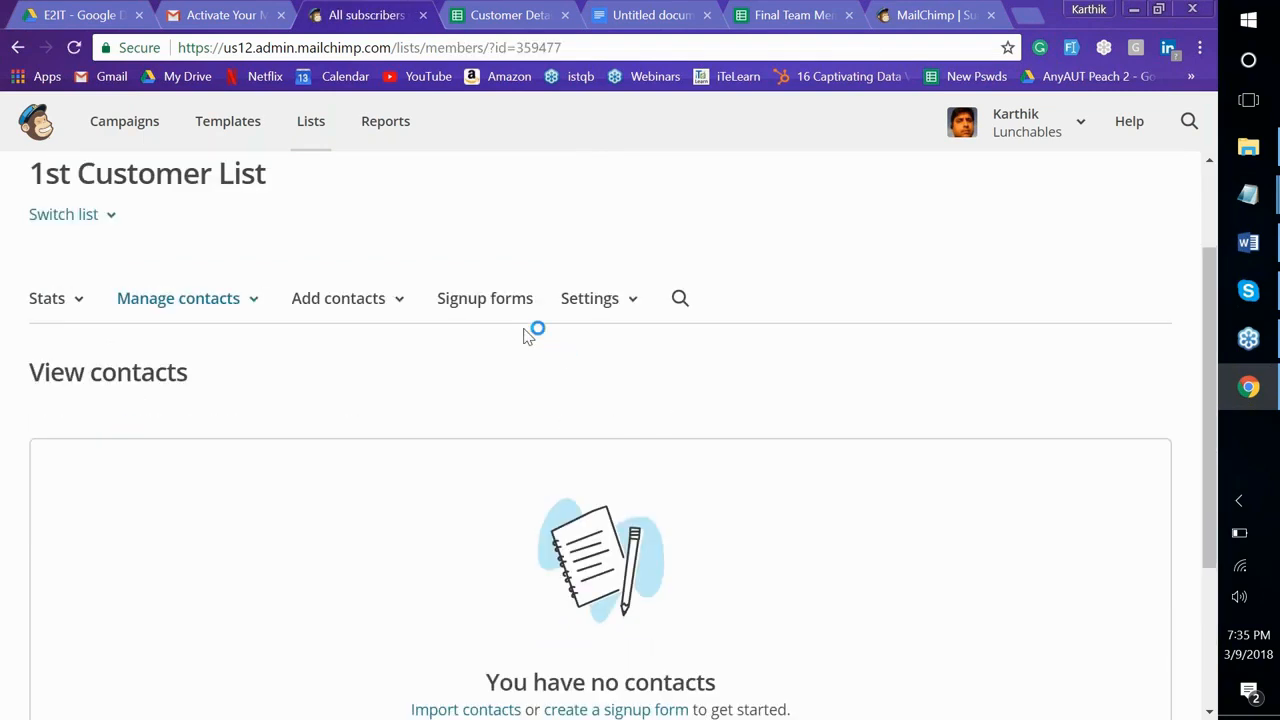
{"action": "left_click", "coordinate": [485, 298]}
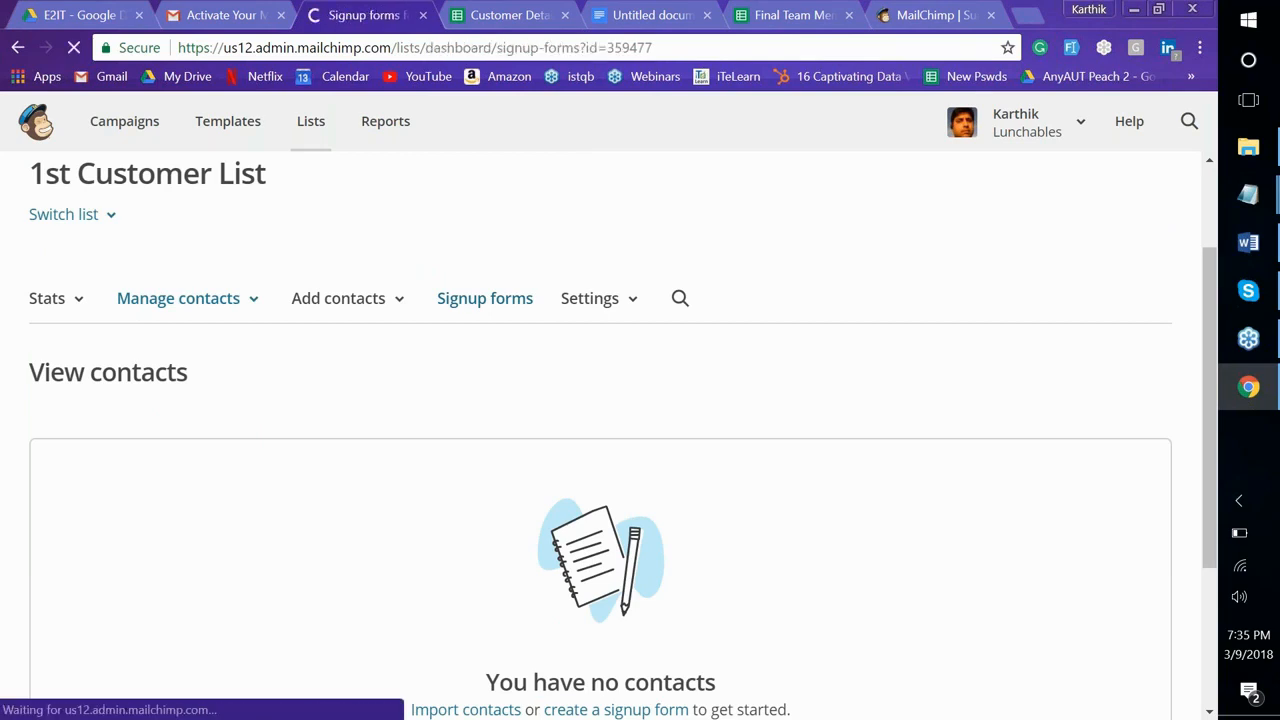
{"action": "scroll", "coordinate": [1117, 440], "scroll_direction": "down", "scroll_amount": 3}
{"action": "scroll", "coordinate": [1117, 440], "scroll_direction": "up", "scroll_amount": 3}
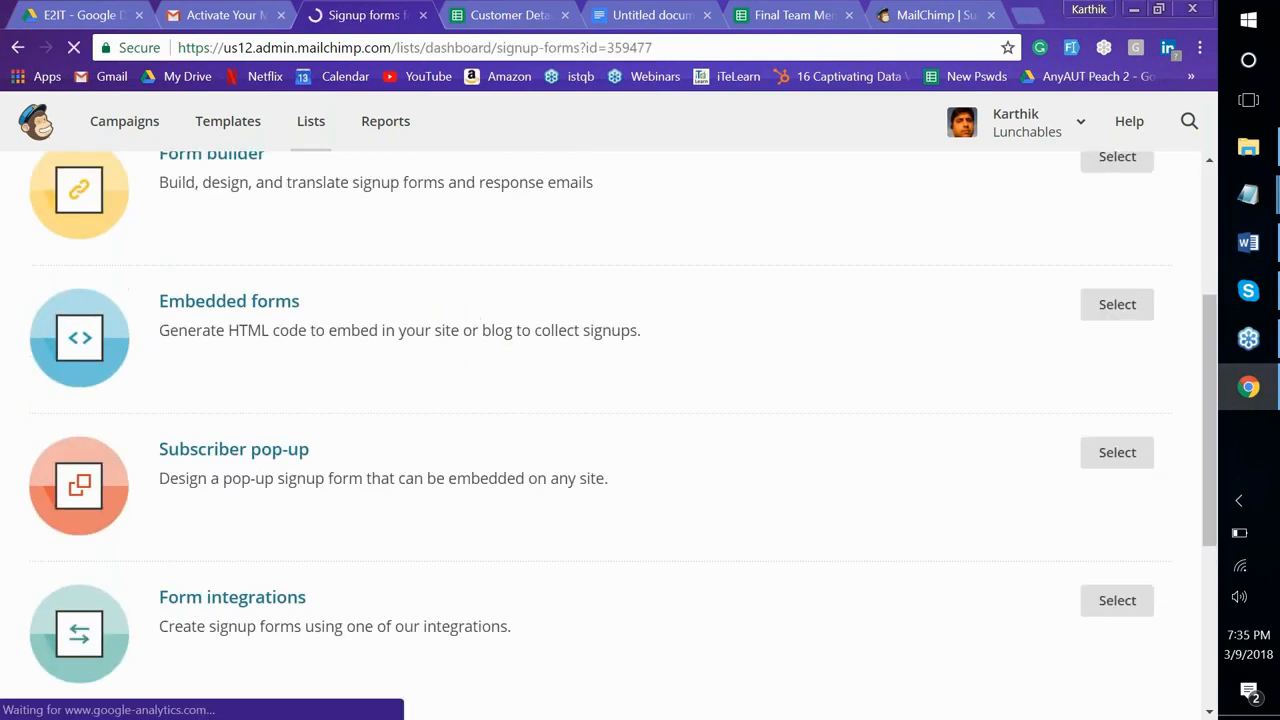
{"action": "left_click", "coordinate": [1117, 423]}
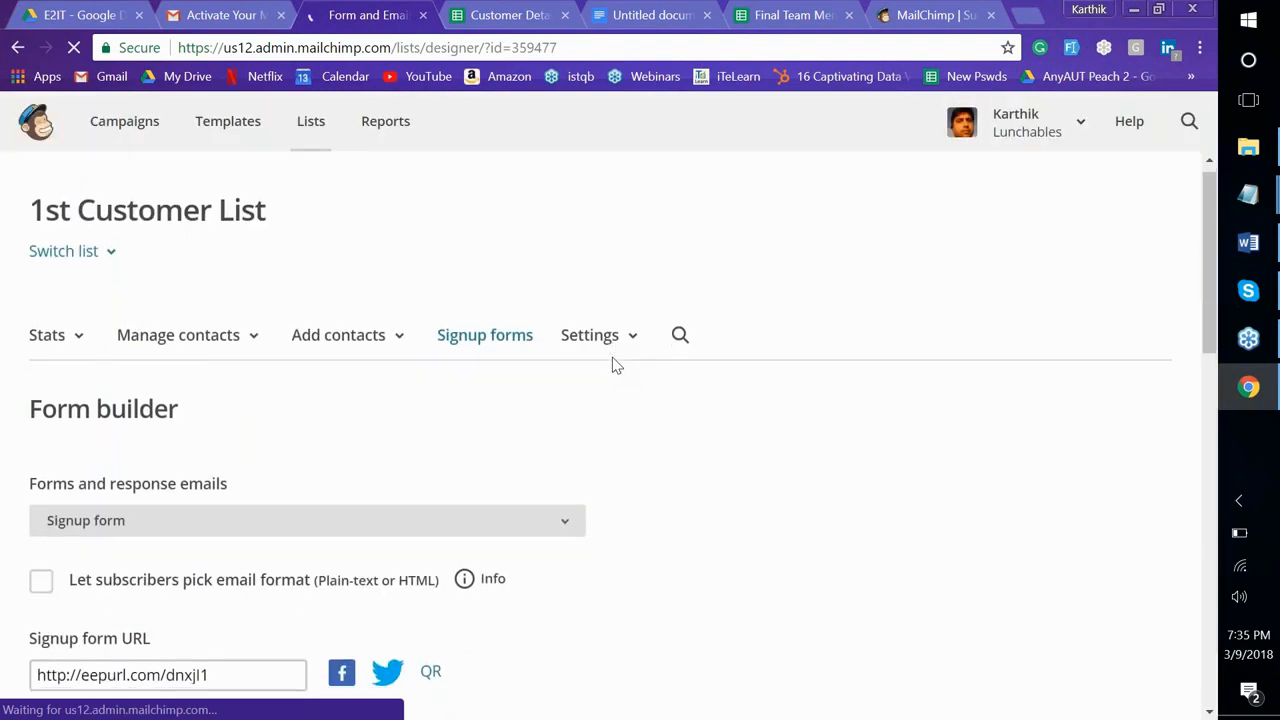
{"action": "scroll", "coordinate": [615, 365], "scroll_direction": "down", "scroll_amount": 2}
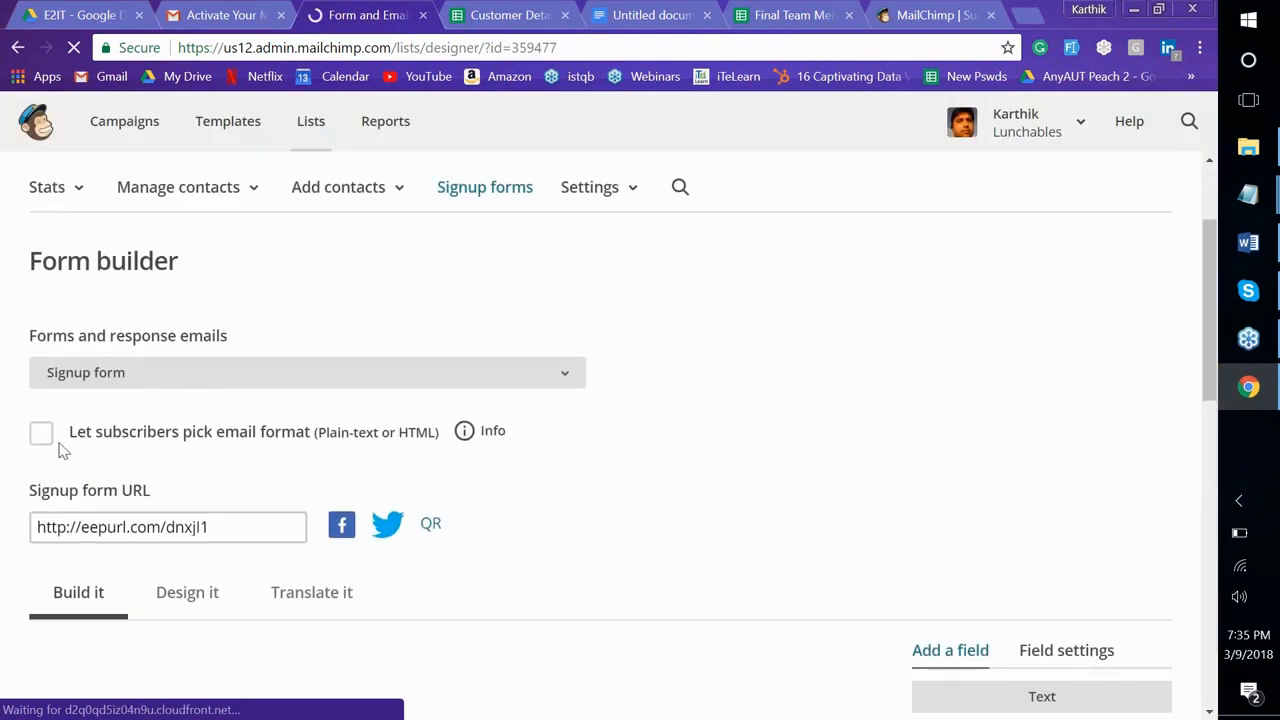
Tick 'Let subscribers pick email format' on the signup form
{"action": "left_click", "coordinate": [42, 436]}
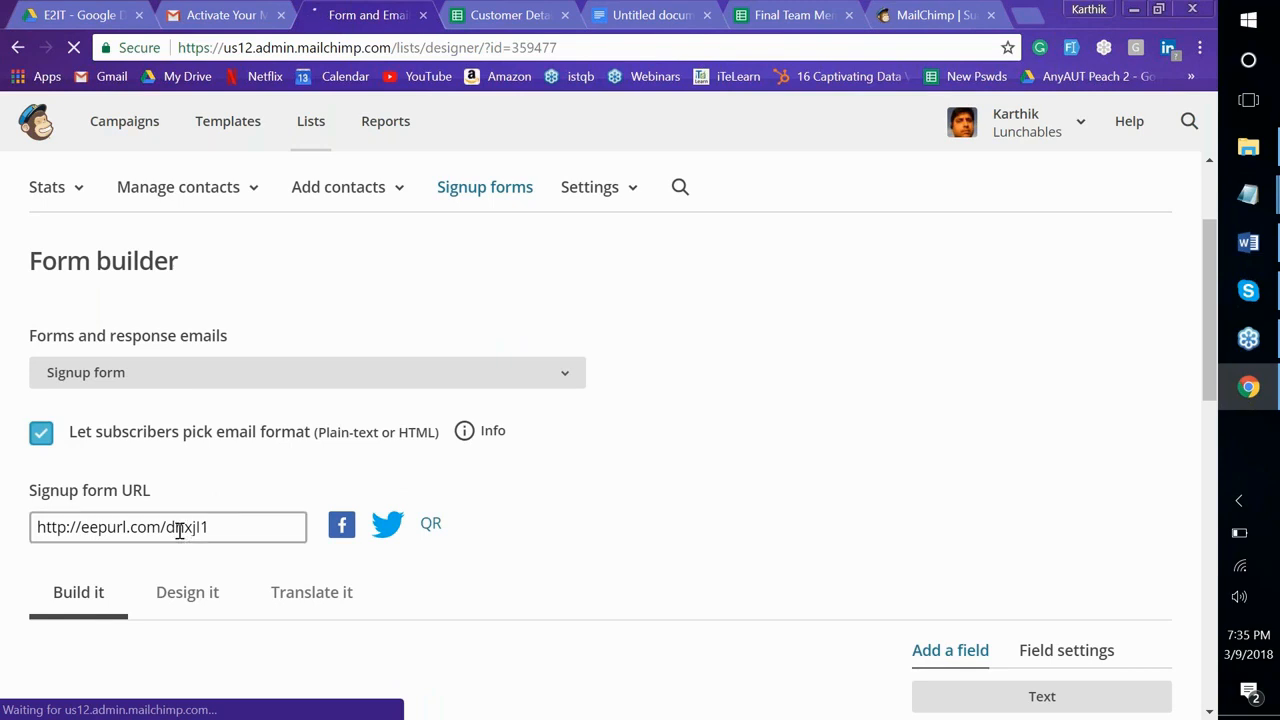
{"action": "scroll", "coordinate": [179, 530], "scroll_direction": "down", "scroll_amount": 3}
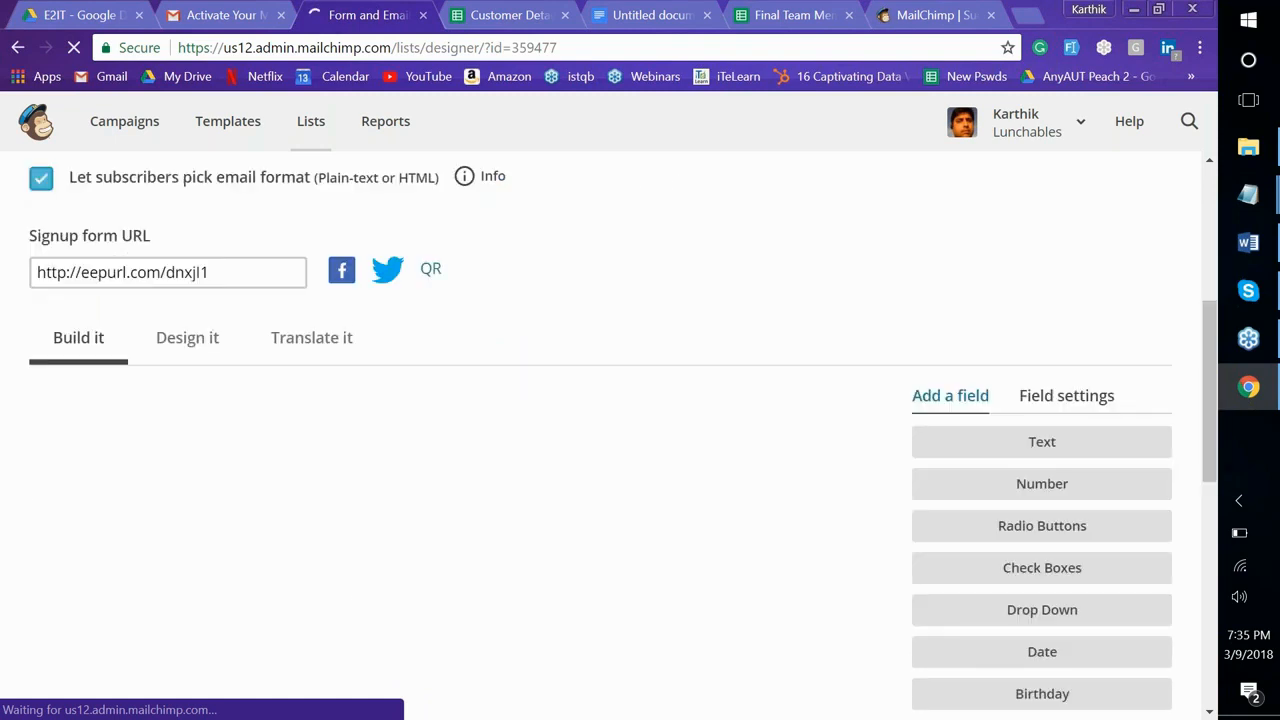
{"action": "scroll", "coordinate": [600, 430], "scroll_direction": "down", "scroll_amount": 2}
{"action": "scroll", "coordinate": [600, 430], "scroll_direction": "up", "scroll_amount": 2}
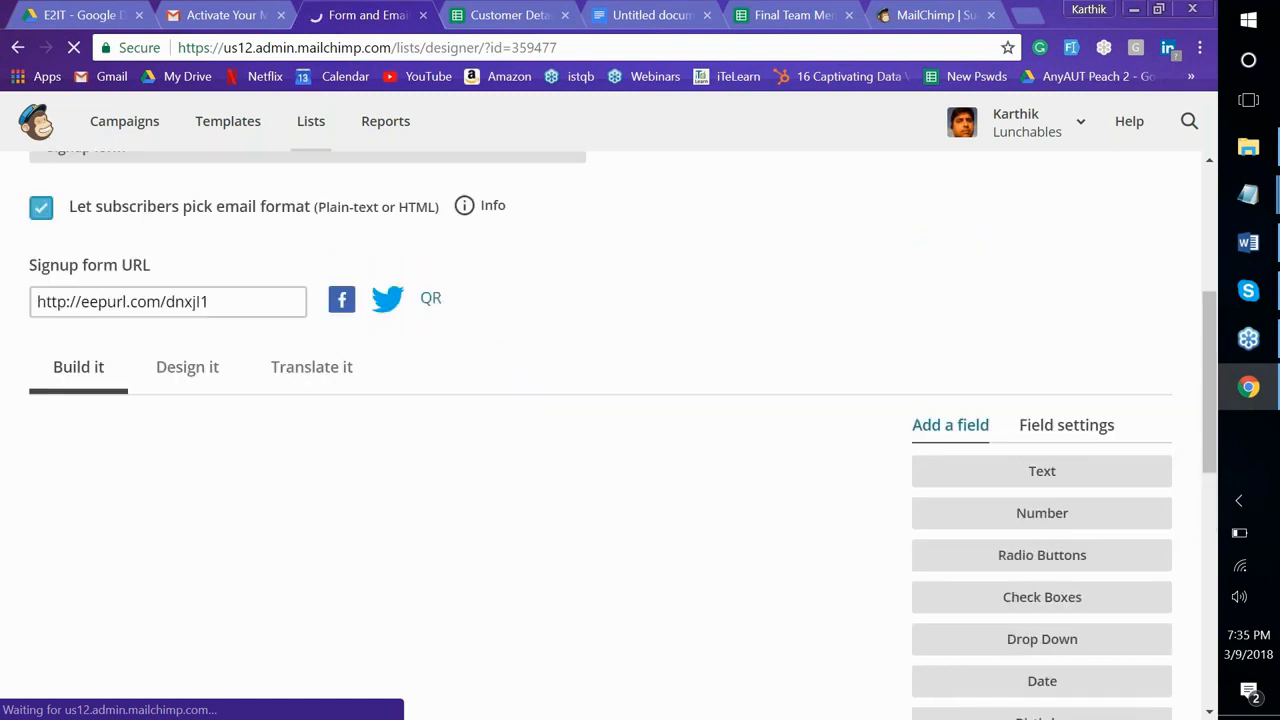
Copy the signup form URL and load the live form in another tab
{"action": "left_click", "coordinate": [150, 302]}
{"action": "key", "text": "ctrl+c"}
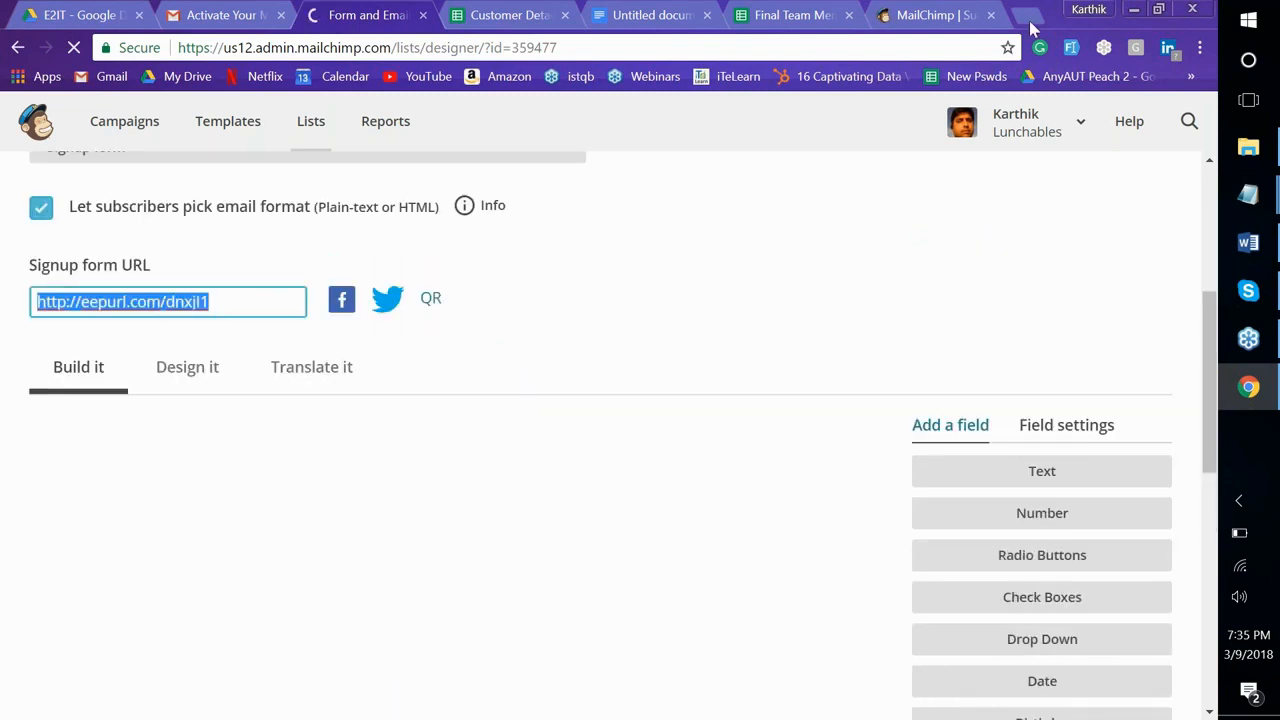
{"action": "left_click", "coordinate": [968, 28]}
{"action": "left_click", "coordinate": [929, 48]}
{"action": "key", "text": "ctrl+v"}
{"action": "key", "text": "Return"}
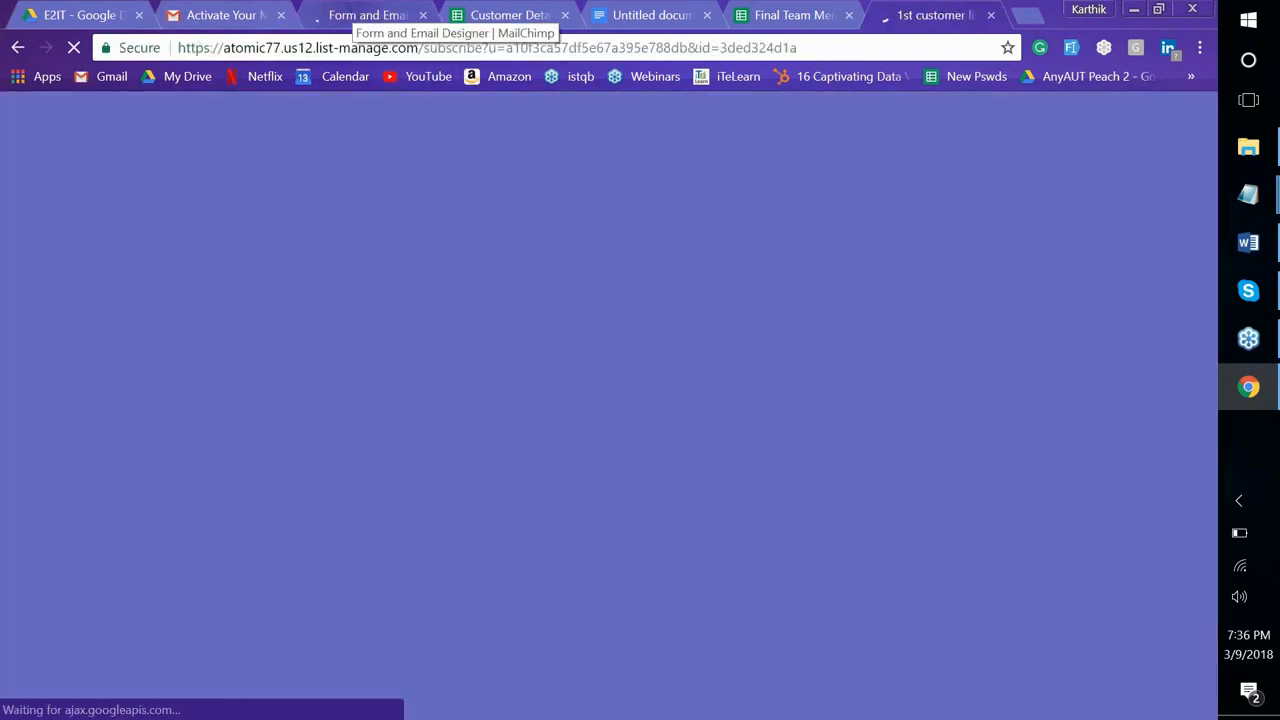
Review the form designer's fields and glance at the Customer Details spreadsheet
{"action": "left_click", "coordinate": [360, 15]}
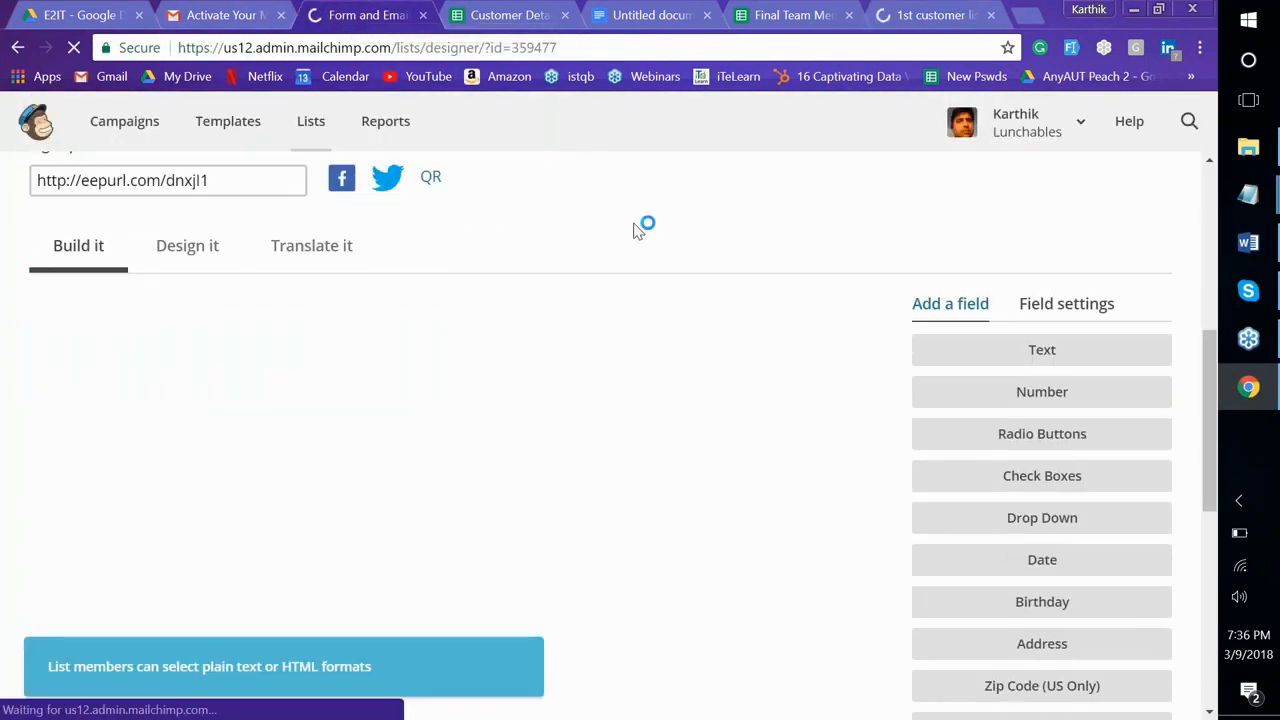
{"action": "scroll", "coordinate": [638, 231], "scroll_direction": "down", "scroll_amount": 1}
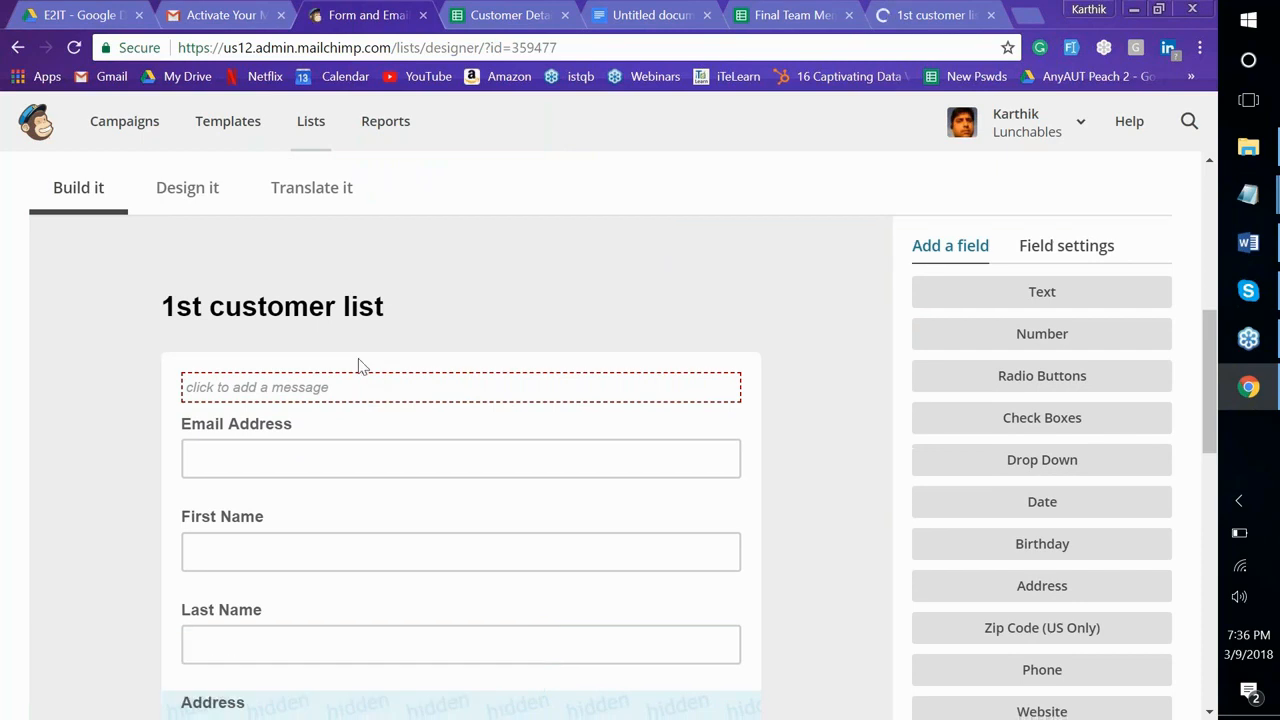
{"action": "scroll", "coordinate": [284, 549], "scroll_direction": "down", "scroll_amount": 2}
{"action": "scroll", "coordinate": [284, 549], "scroll_direction": "down", "scroll_amount": 4}
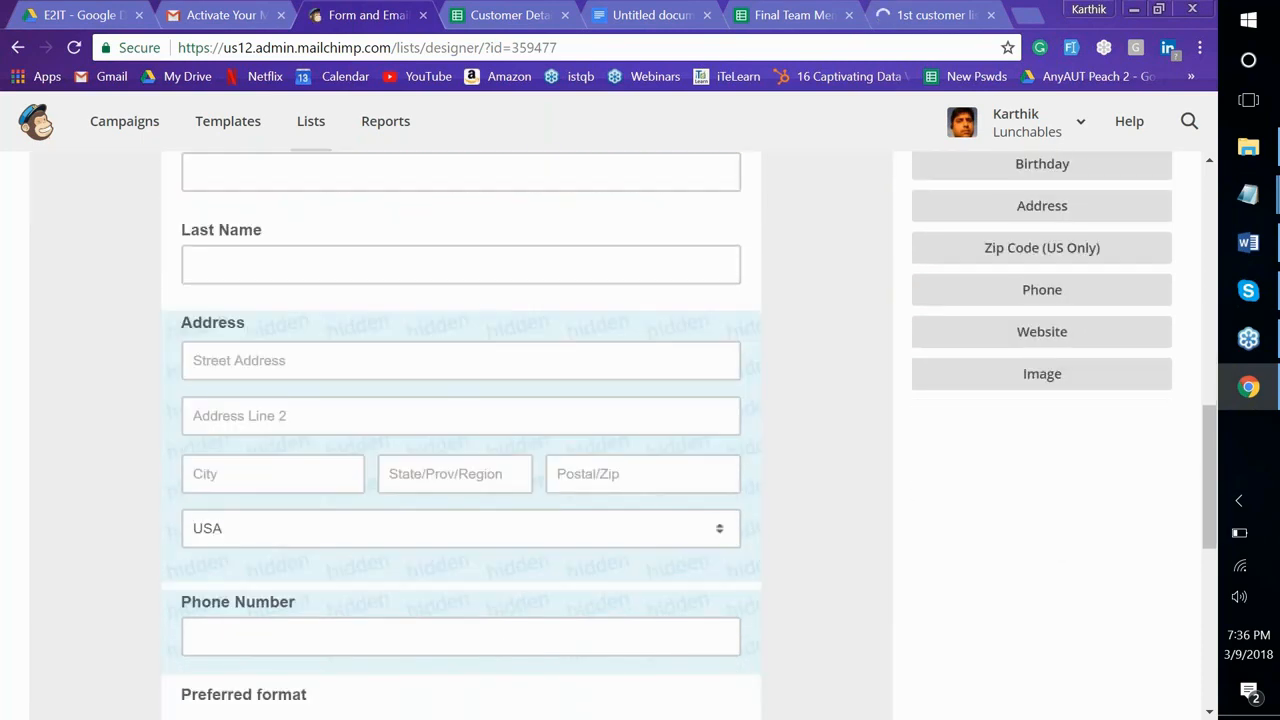
{"action": "scroll", "coordinate": [284, 549], "scroll_direction": "up", "scroll_amount": 2}
{"action": "scroll", "coordinate": [460, 430], "scroll_direction": "up", "scroll_amount": 1}
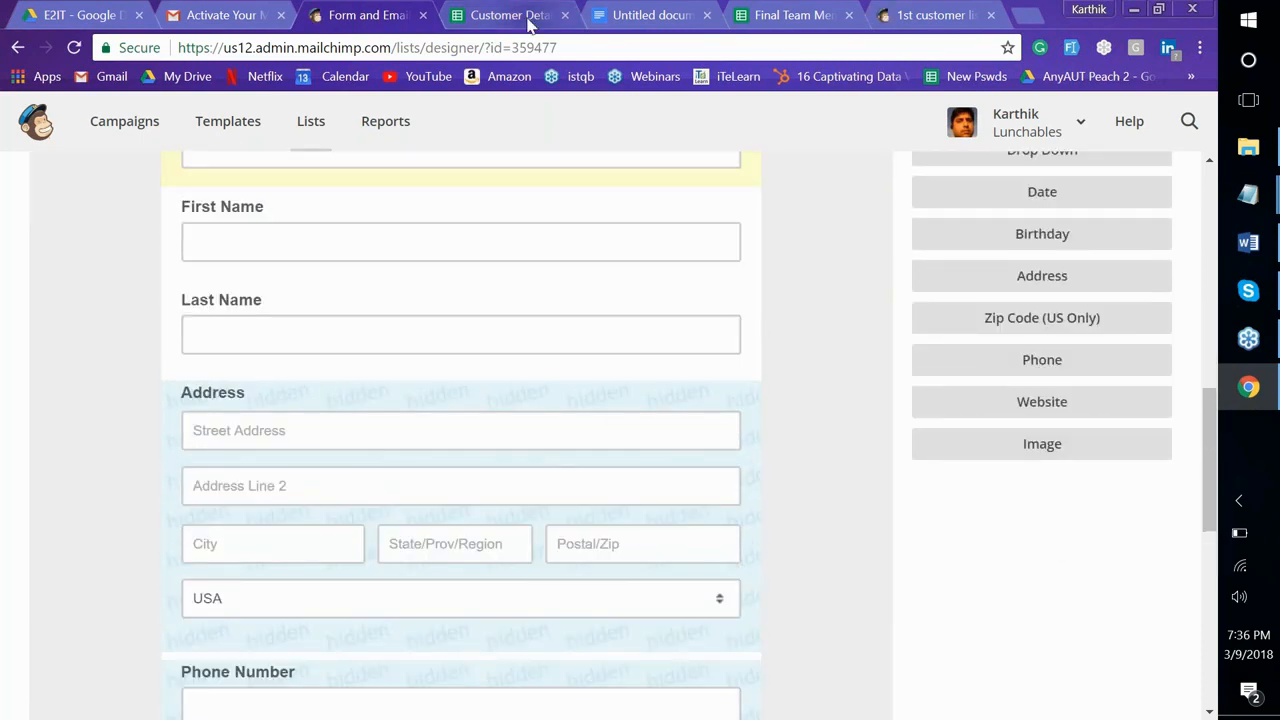
{"action": "left_click", "coordinate": [510, 15]}
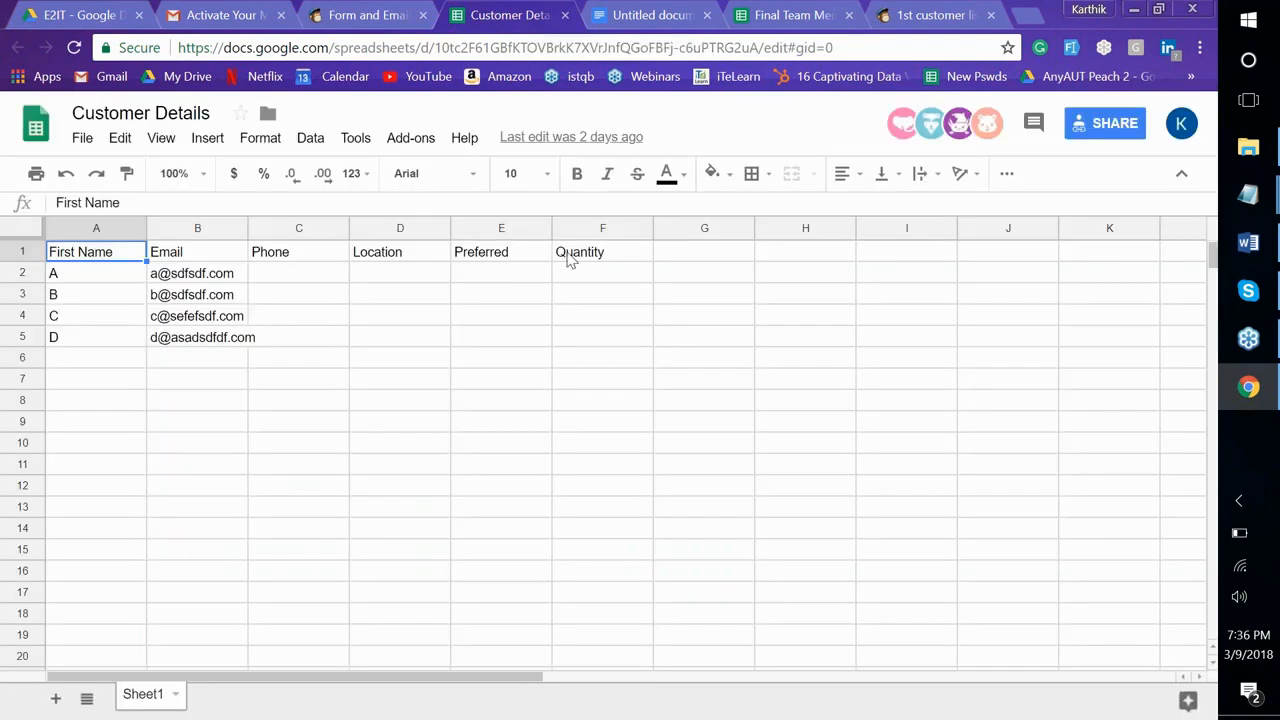
{"action": "left_click", "coordinate": [369, 16]}
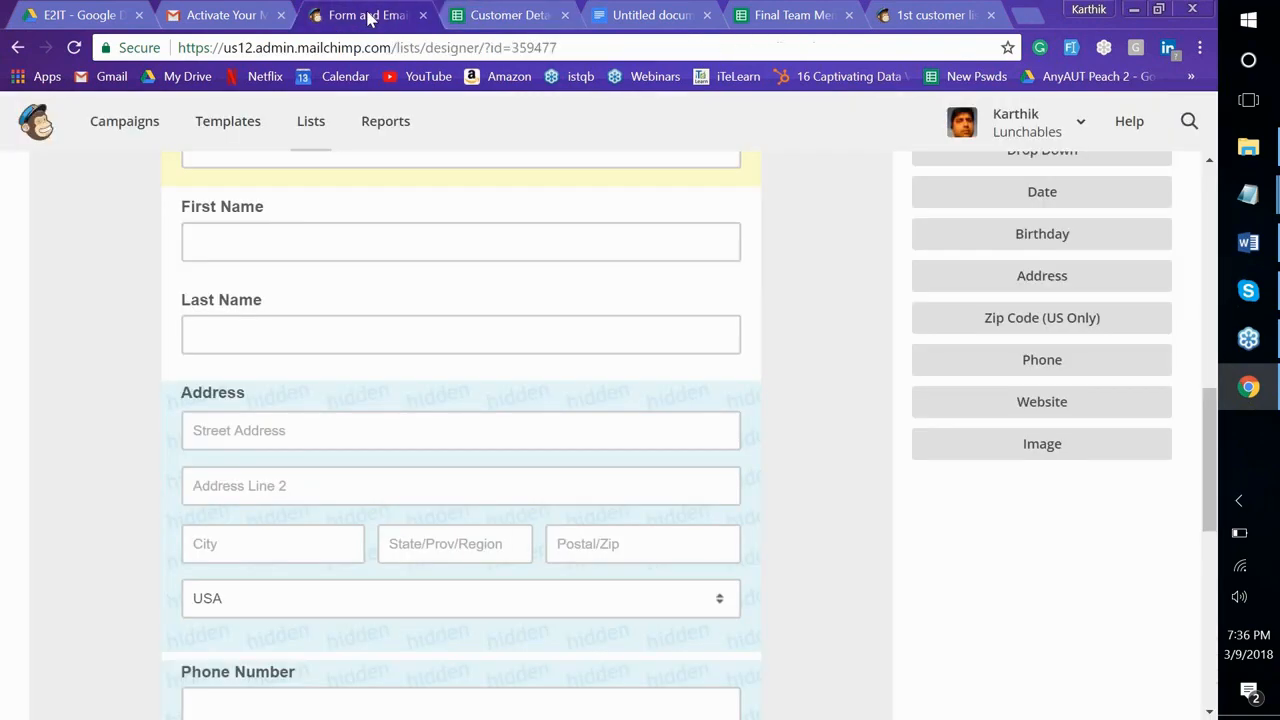
Try reordering the Last Name field, then close the content editor without changes
{"action": "right_click", "coordinate": [566, 321]}
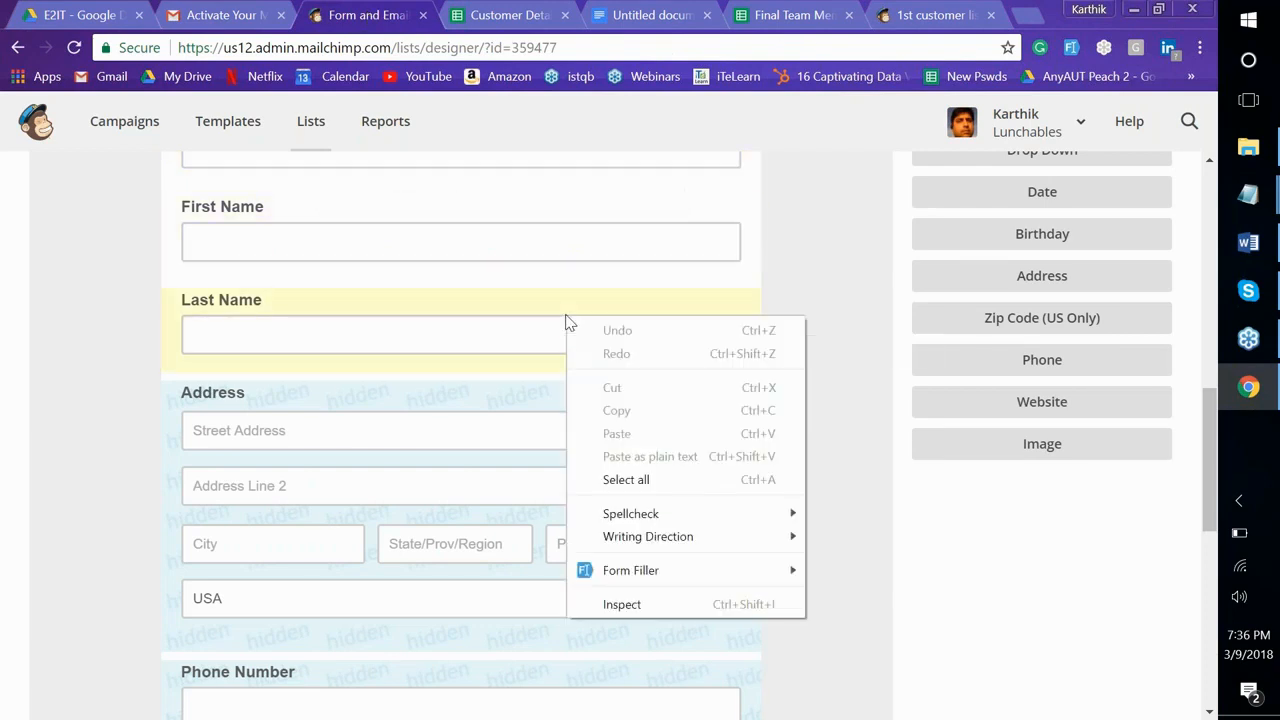
{"action": "left_click_drag", "start_coordinate": [629, 303], "coordinate": [650, 322]}
{"action": "left_click_drag", "start_coordinate": [447, 300], "coordinate": [840, 258]}
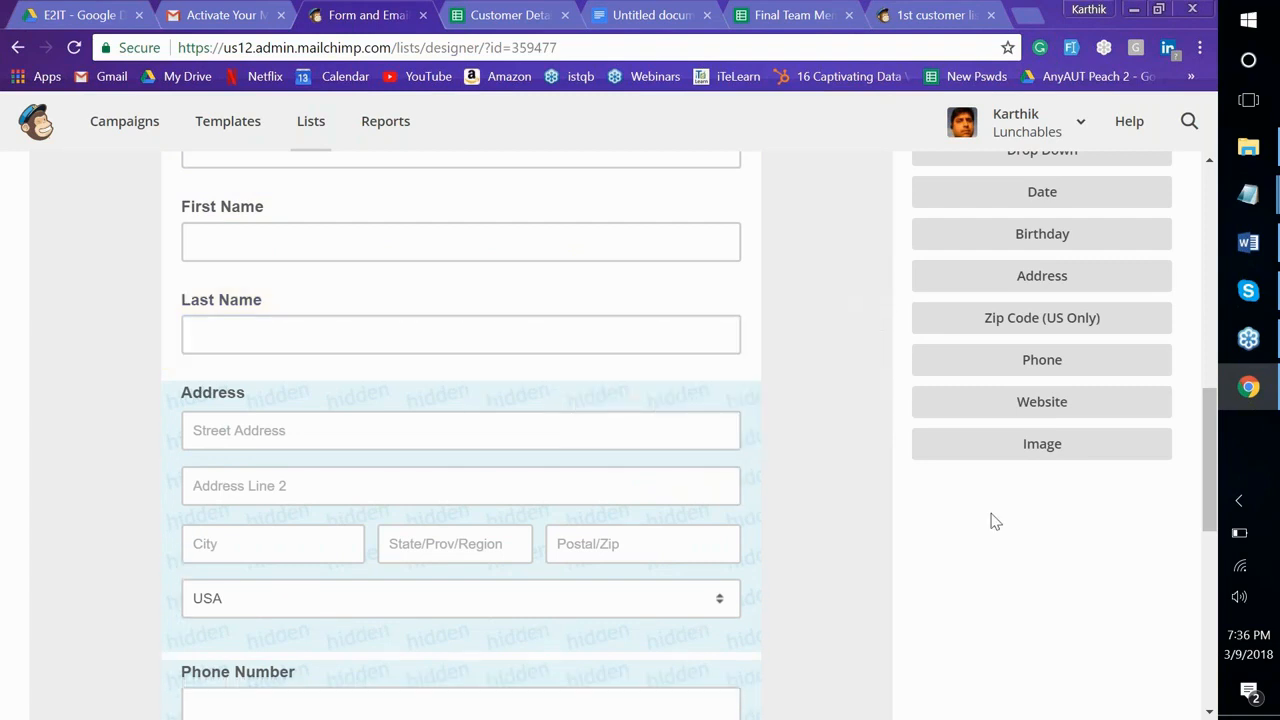
{"action": "scroll", "coordinate": [1003, 519], "scroll_direction": "up", "scroll_amount": 3}
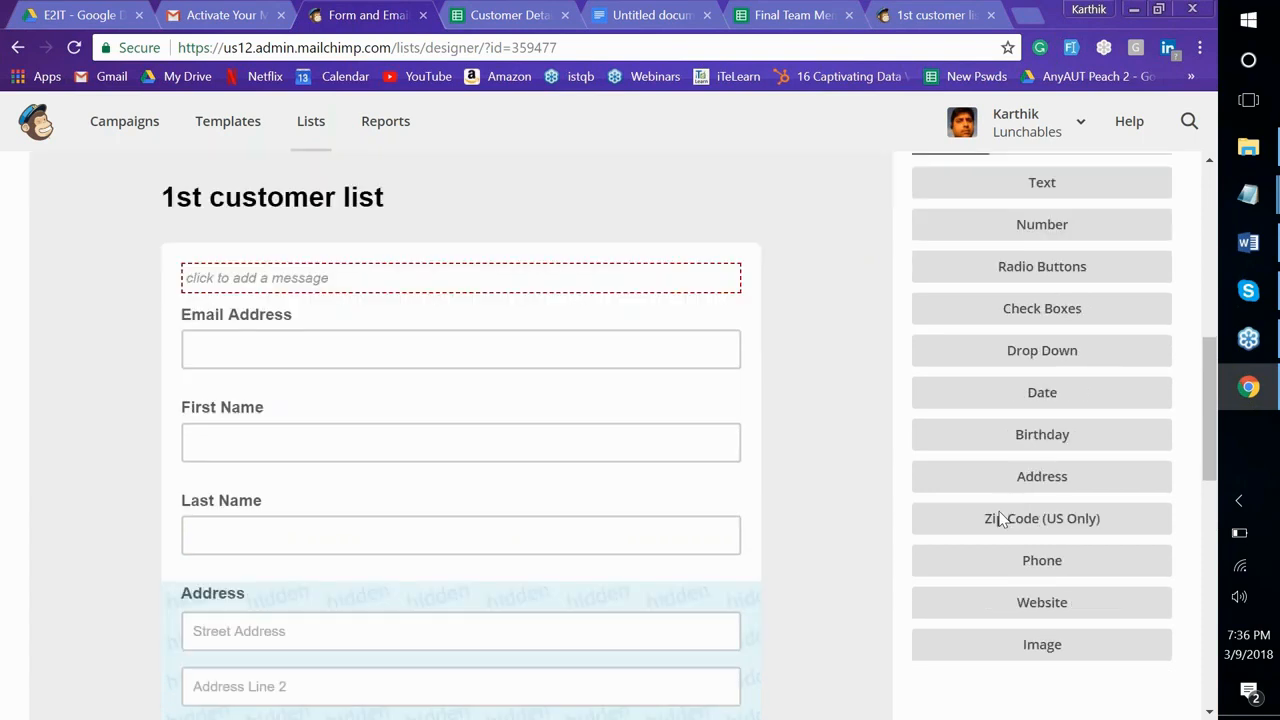
{"action": "left_click_drag", "start_coordinate": [540, 515], "coordinate": [714, 598]}
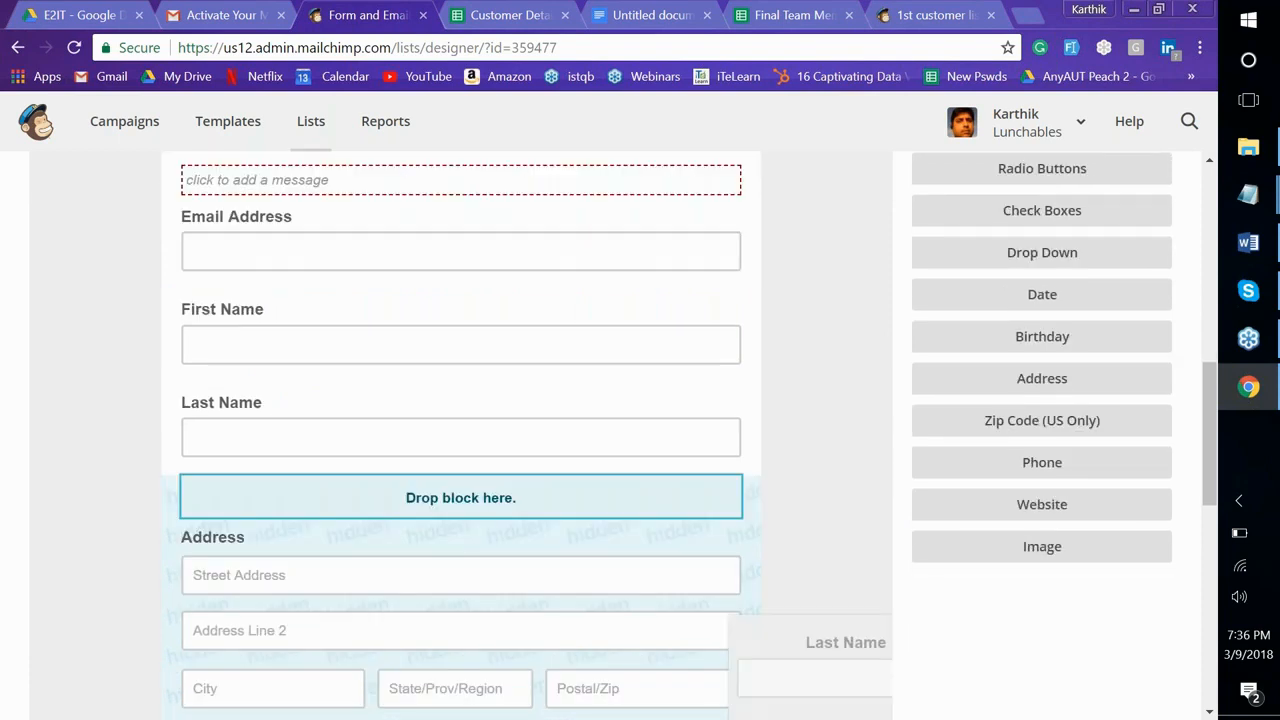
{"action": "scroll", "coordinate": [527, 435], "scroll_direction": "down", "scroll_amount": 3}
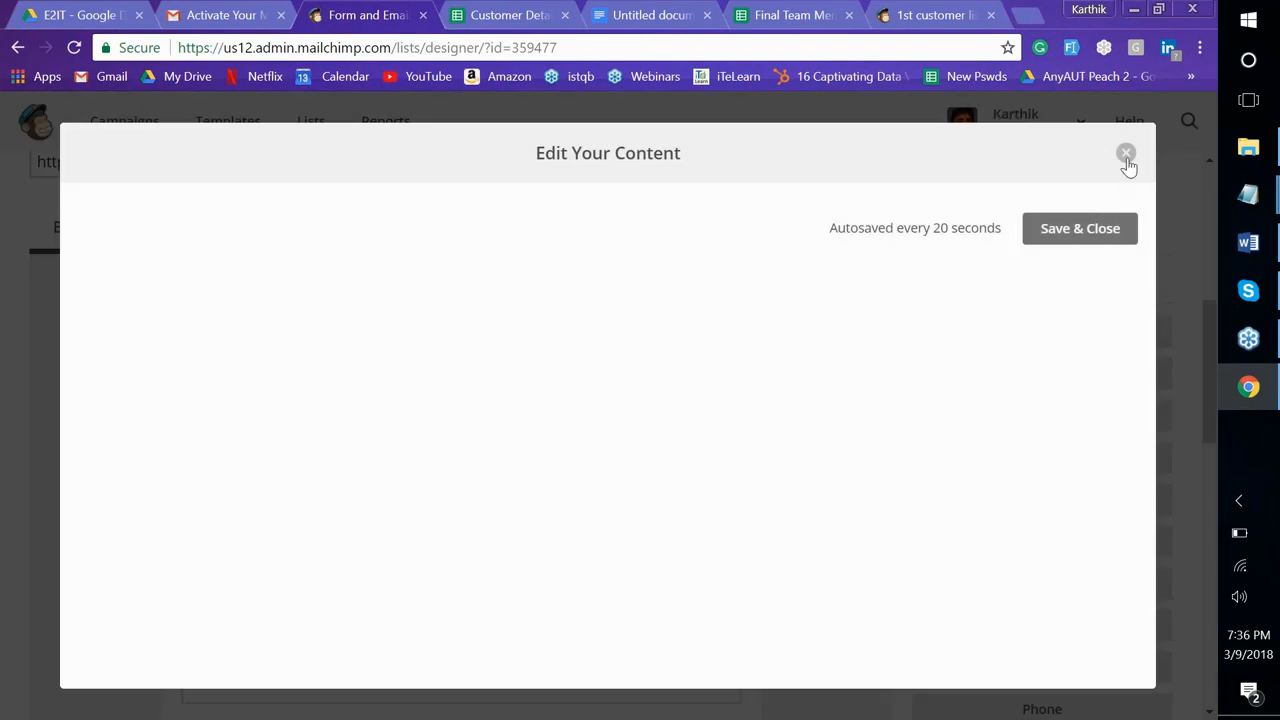
{"action": "left_click", "coordinate": [1126, 153]}
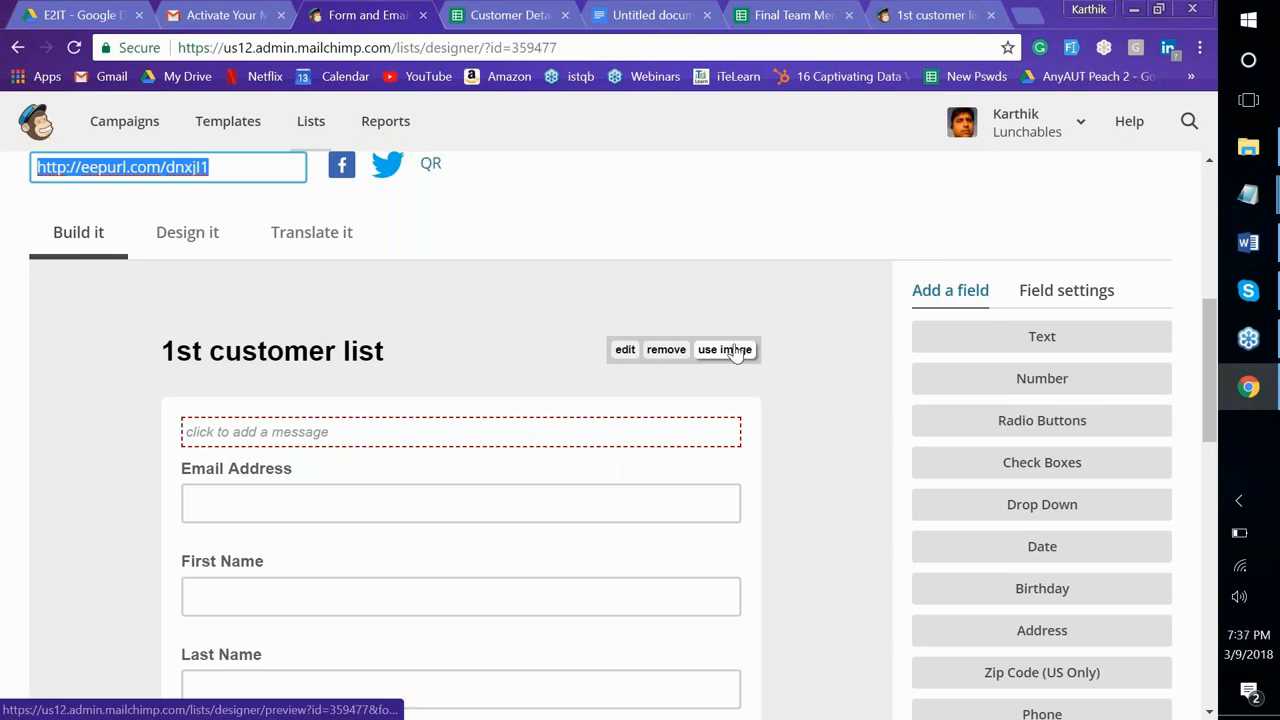
Open the Address field's settings and review them
{"action": "scroll", "coordinate": [735, 353], "scroll_direction": "down", "scroll_amount": 1}
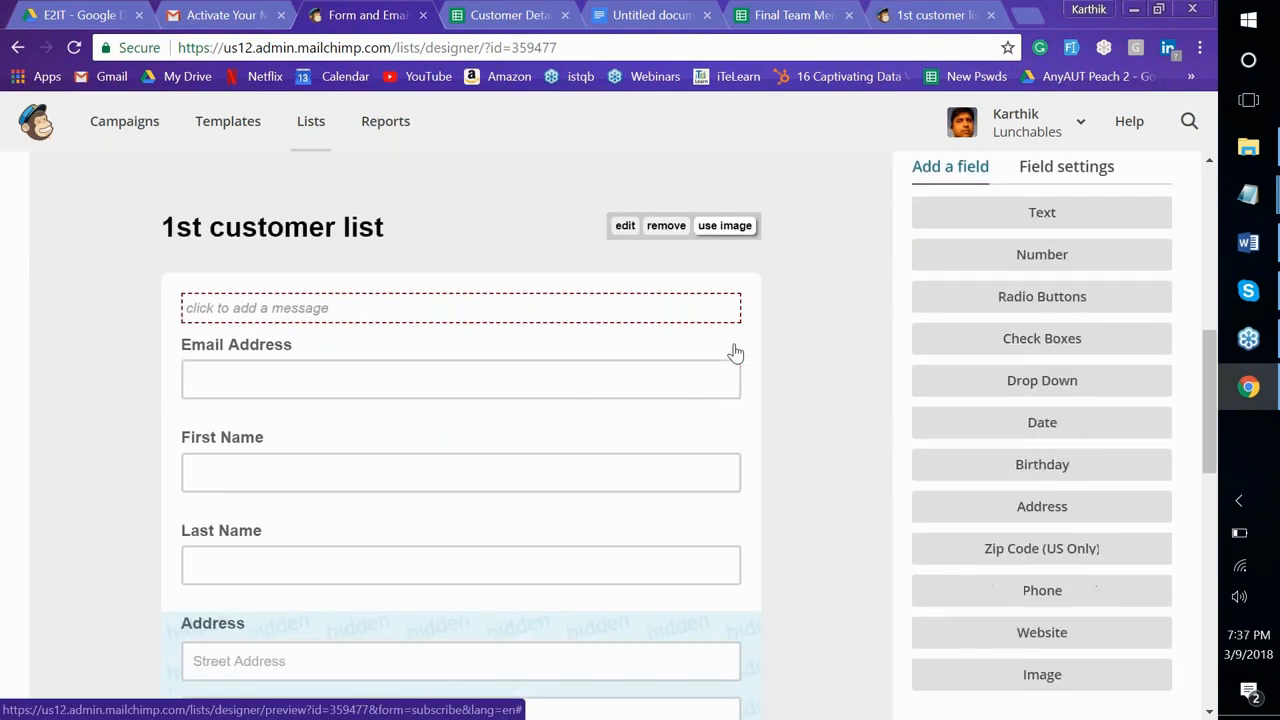
{"action": "scroll", "coordinate": [458, 375], "scroll_direction": "down", "scroll_amount": 2}
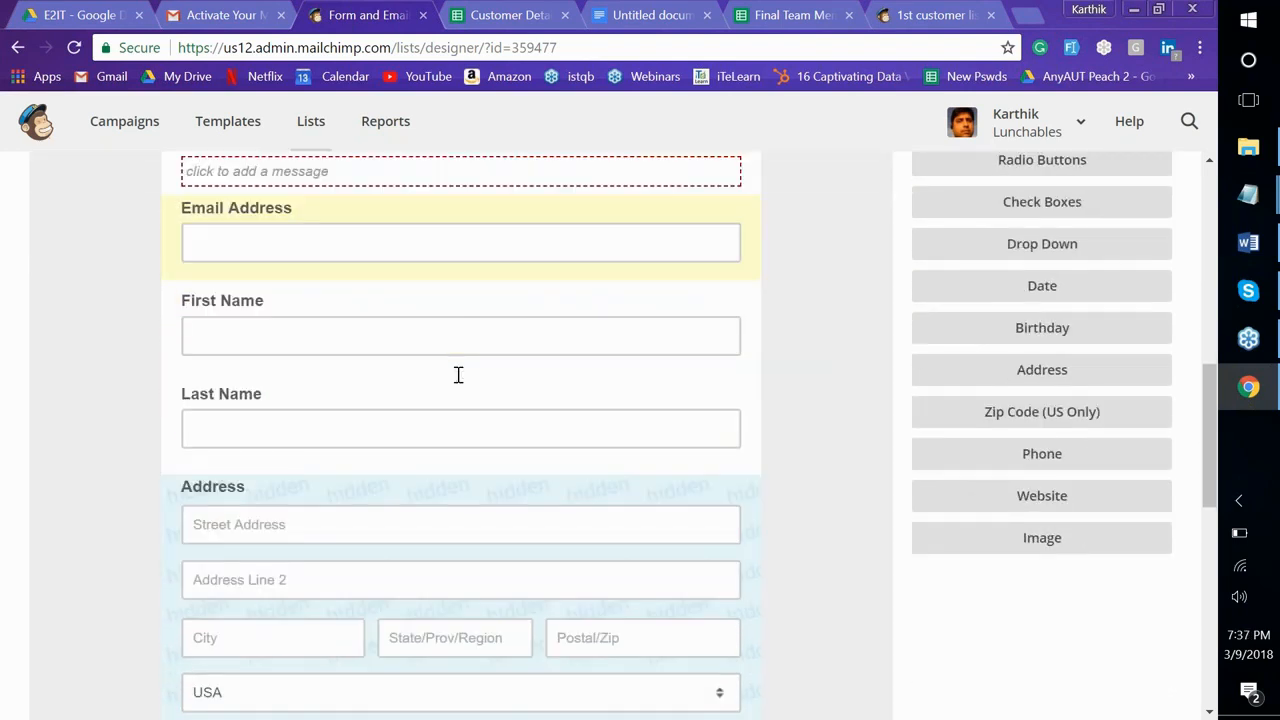
{"action": "scroll", "coordinate": [458, 375], "scroll_direction": "down", "scroll_amount": 1}
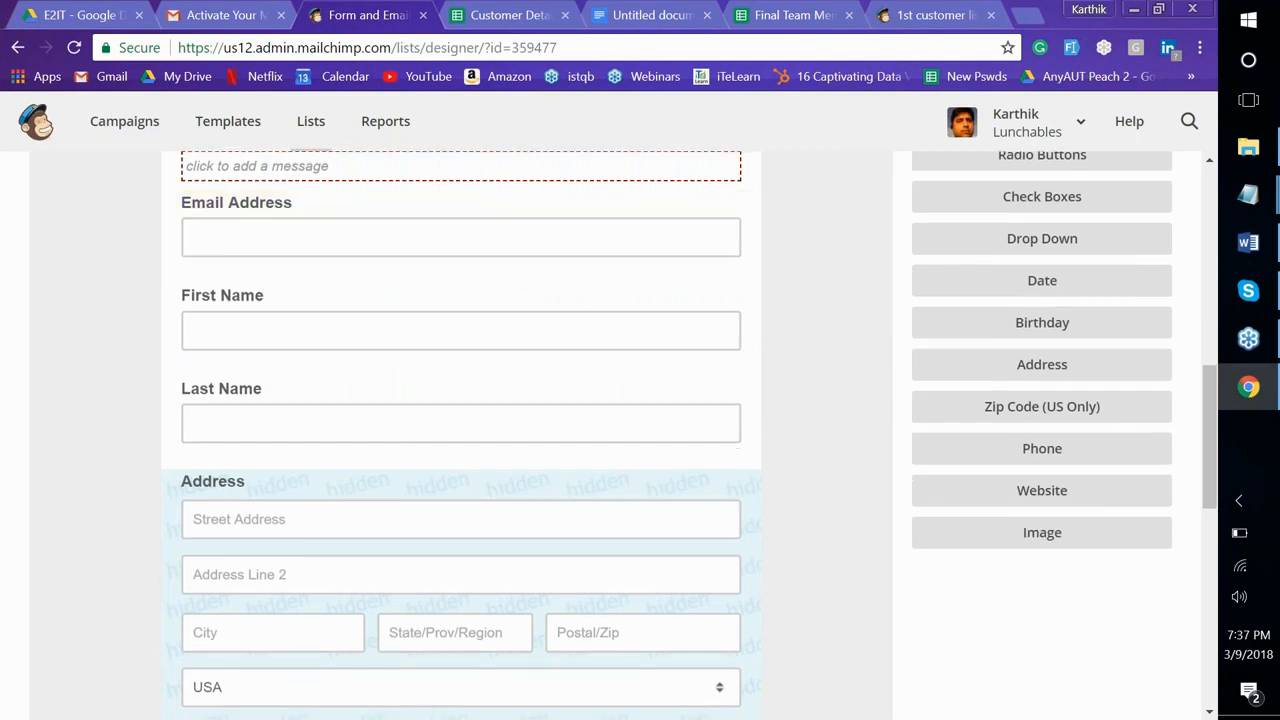
{"action": "scroll", "coordinate": [357, 429], "scroll_direction": "down", "scroll_amount": 3}
{"action": "left_click", "coordinate": [358, 428]}
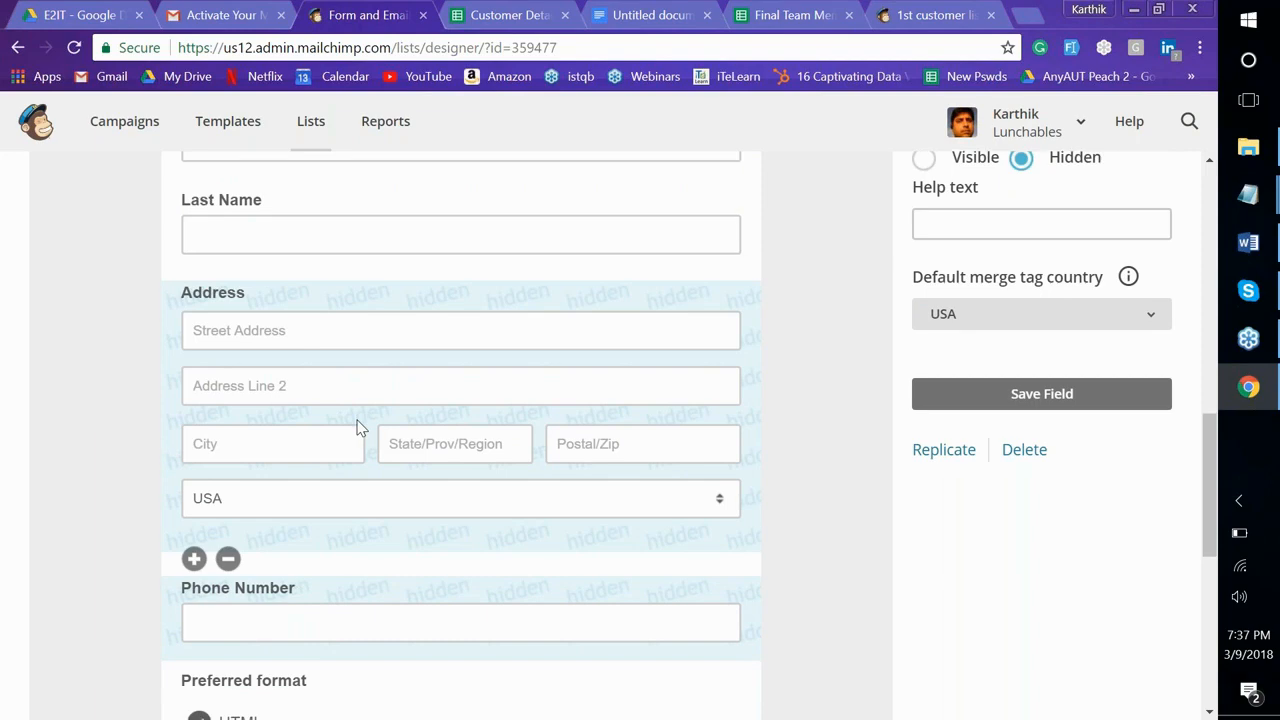
{"action": "scroll", "coordinate": [357, 429], "scroll_direction": "down", "scroll_amount": 1}
{"action": "scroll", "coordinate": [357, 429], "scroll_direction": "up", "scroll_amount": 3}
{"action": "scroll", "coordinate": [690, 436], "scroll_direction": "down", "scroll_amount": 5}
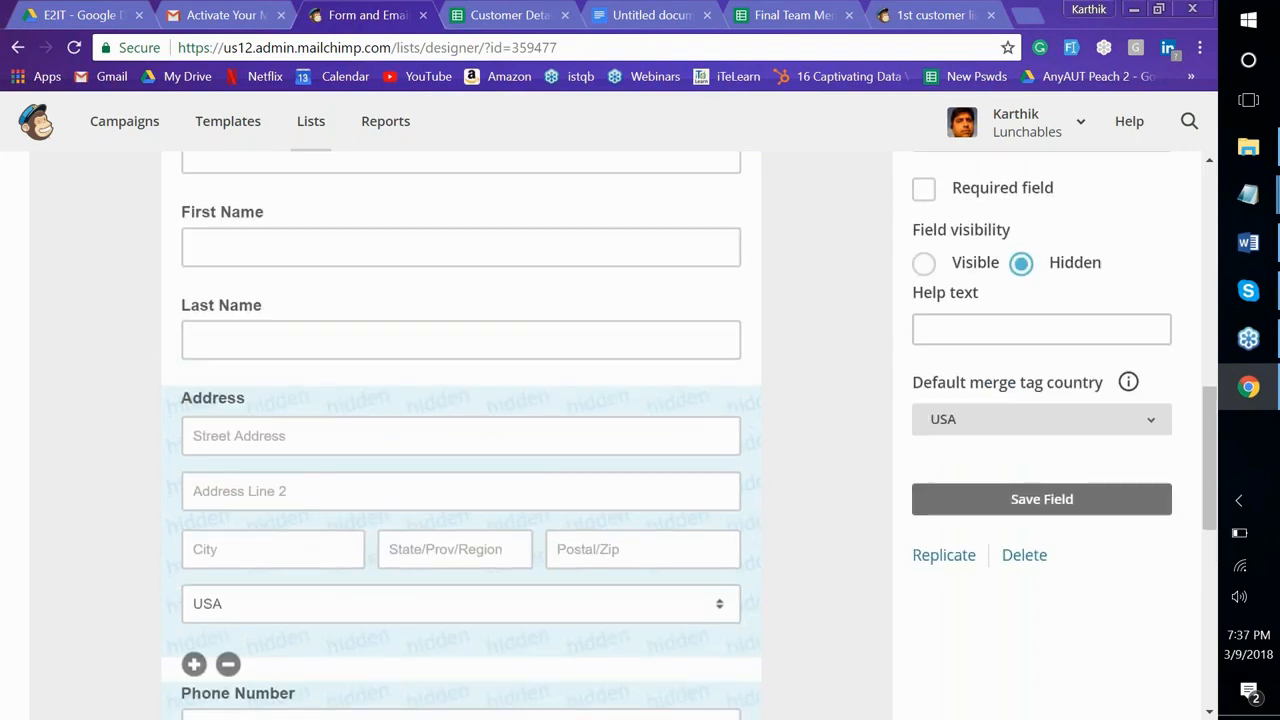
{"action": "scroll", "coordinate": [690, 436], "scroll_direction": "down", "scroll_amount": 5}
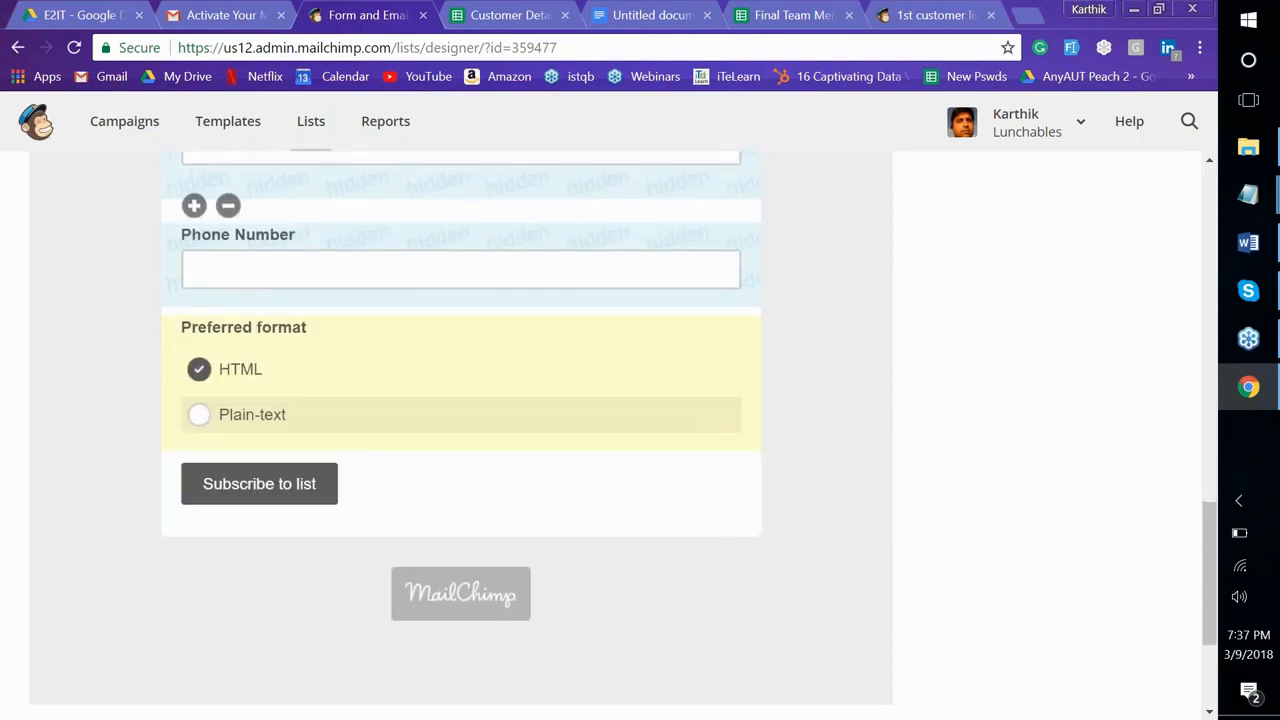
{"action": "scroll", "coordinate": [824, 330], "scroll_direction": "up", "scroll_amount": 15}
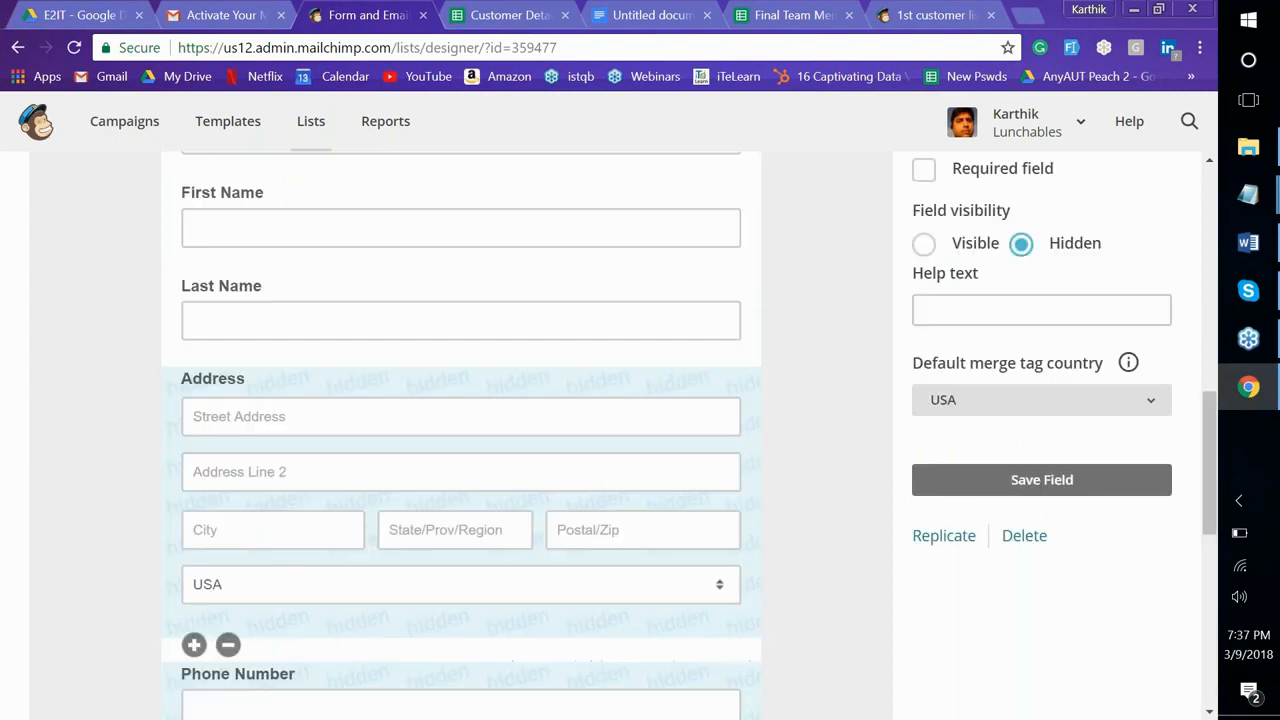
Move the live signup form into its own window on the right half beside the Final Team Members Details sheet
{"action": "left_click", "coordinate": [908, 20]}
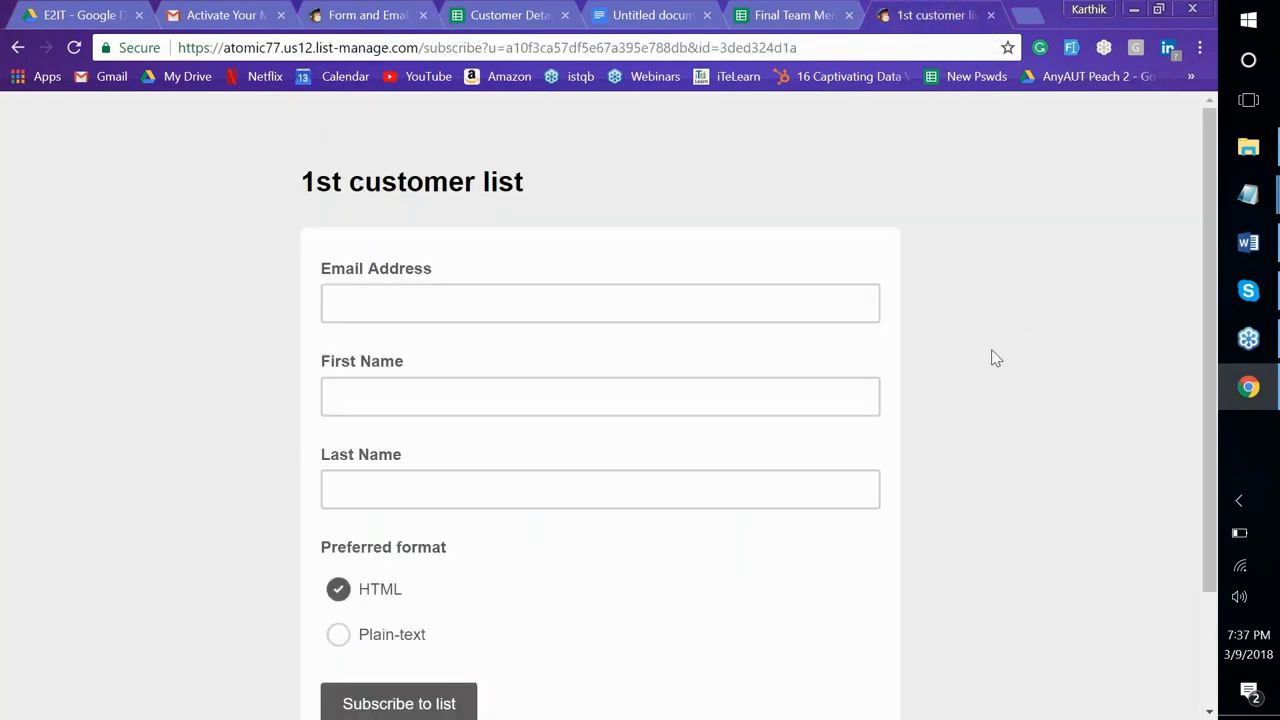
{"action": "scroll", "coordinate": [996, 358], "scroll_direction": "down", "scroll_amount": 2}
{"action": "scroll", "coordinate": [996, 358], "scroll_direction": "up", "scroll_amount": 2}
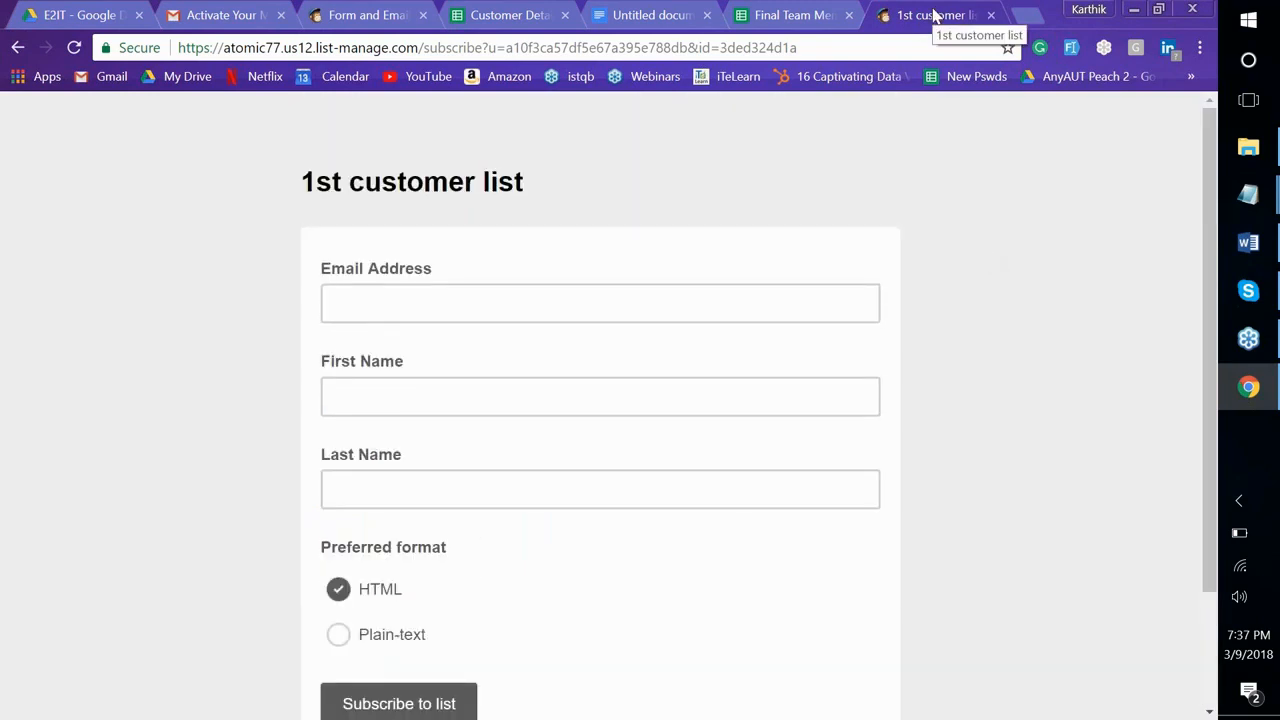
{"action": "left_click_drag", "start_coordinate": [921, 16], "coordinate": [921, 186]}
{"action": "key", "text": "super+Right"}
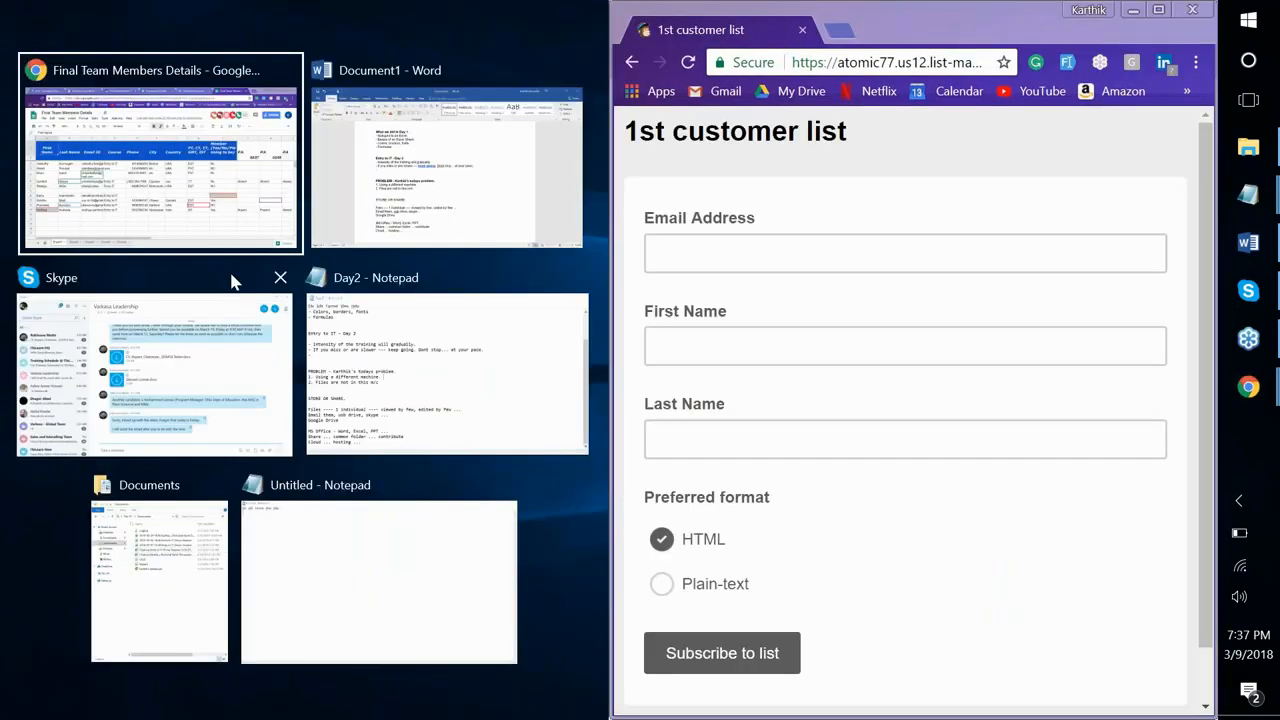
{"action": "left_click", "coordinate": [200, 150]}
Maximize the form builder window, then maximize the live signup form window
{"action": "left_click", "coordinate": [193, 32]}
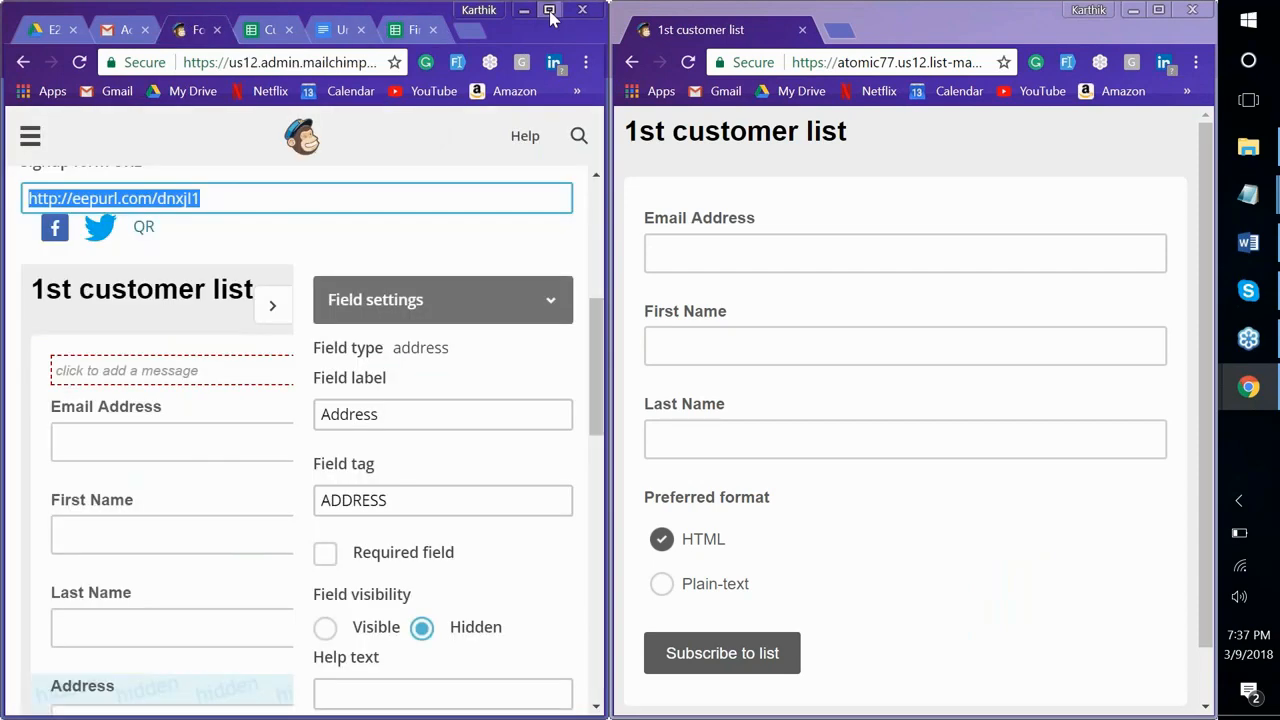
{"action": "left_click", "coordinate": [549, 11]}
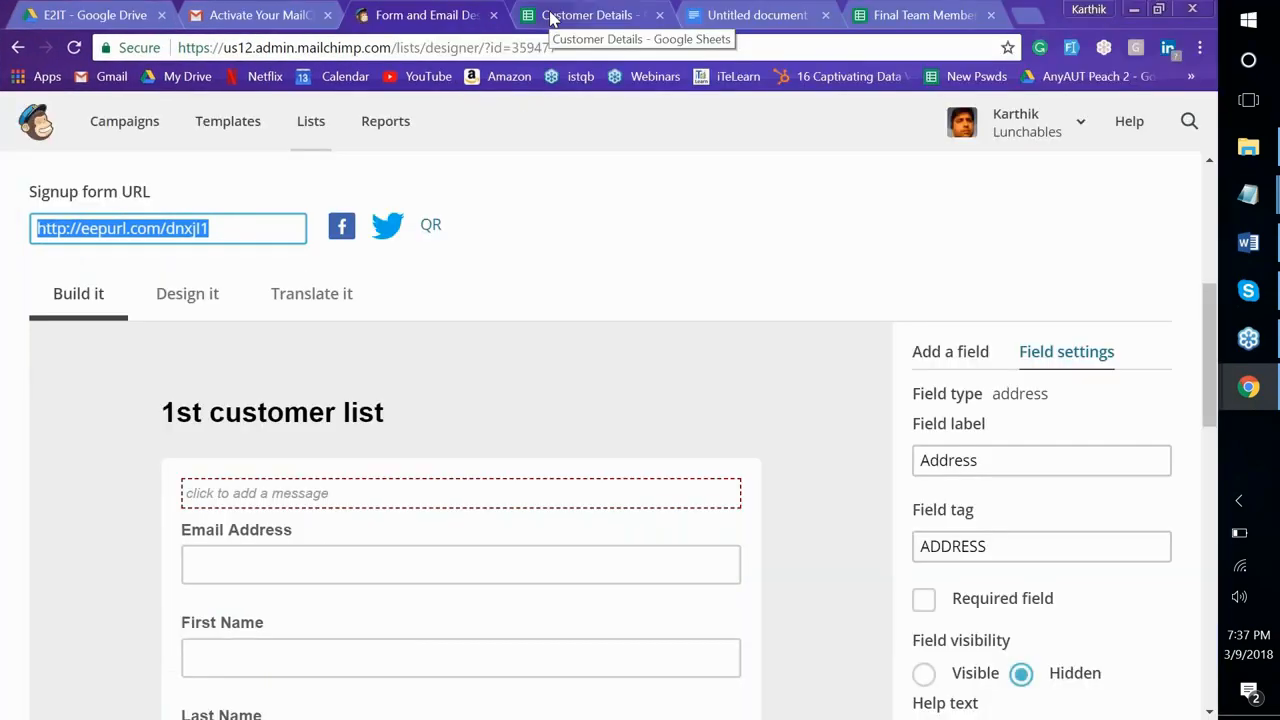
{"action": "scroll", "coordinate": [697, 222], "scroll_direction": "down", "scroll_amount": 3}
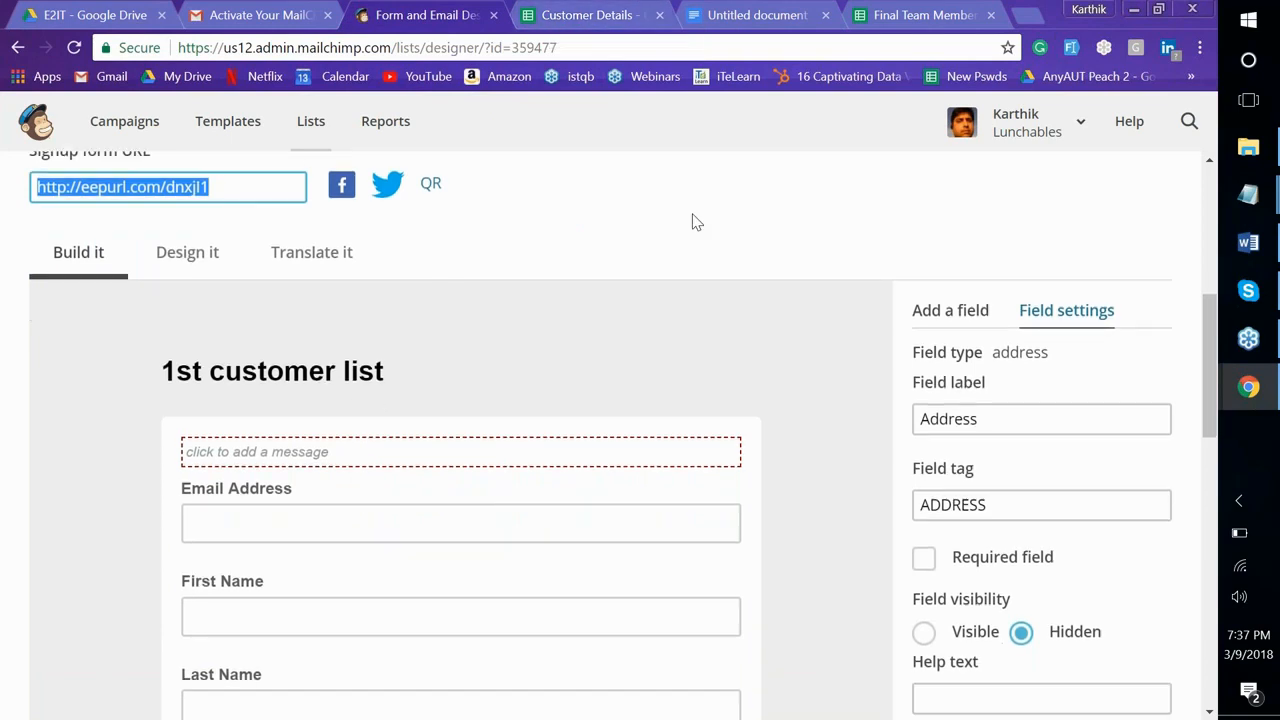
{"action": "key", "text": "alt+Tab"}
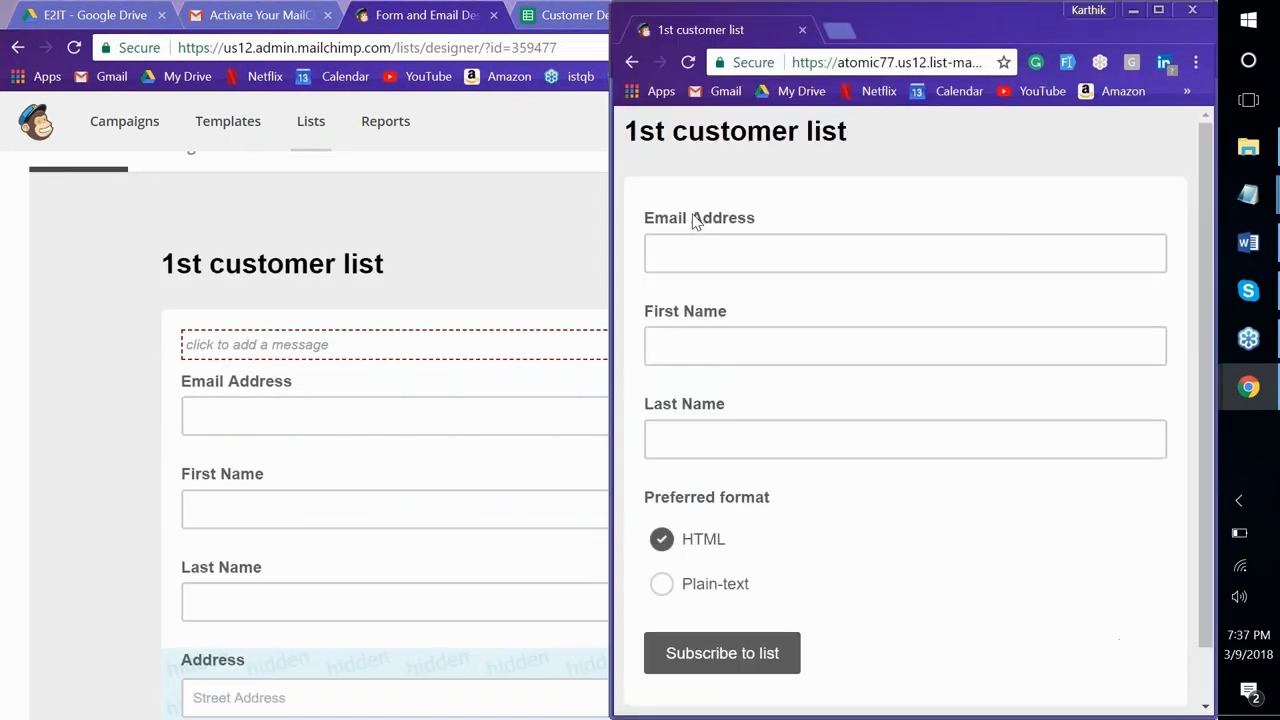
{"action": "key", "text": "super+Up"}
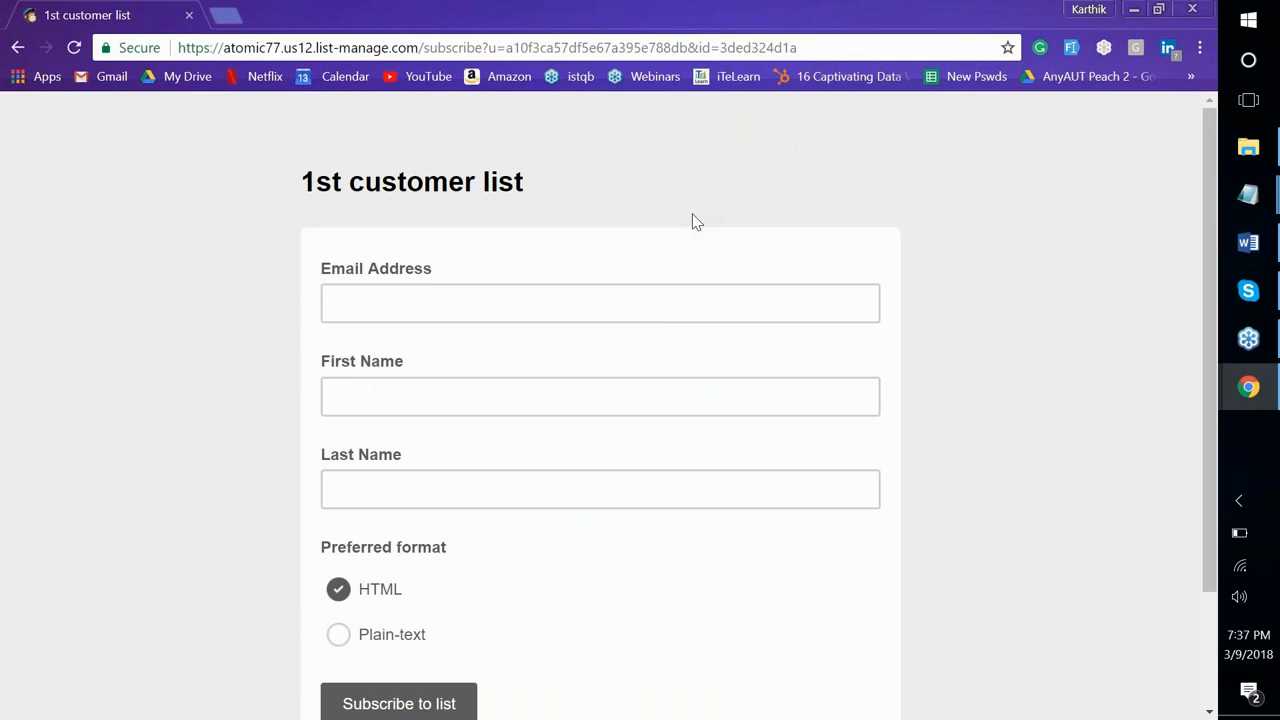
Select the live form's web address, then switch back to the MailChimp form designer
{"action": "left_click", "coordinate": [734, 47]}
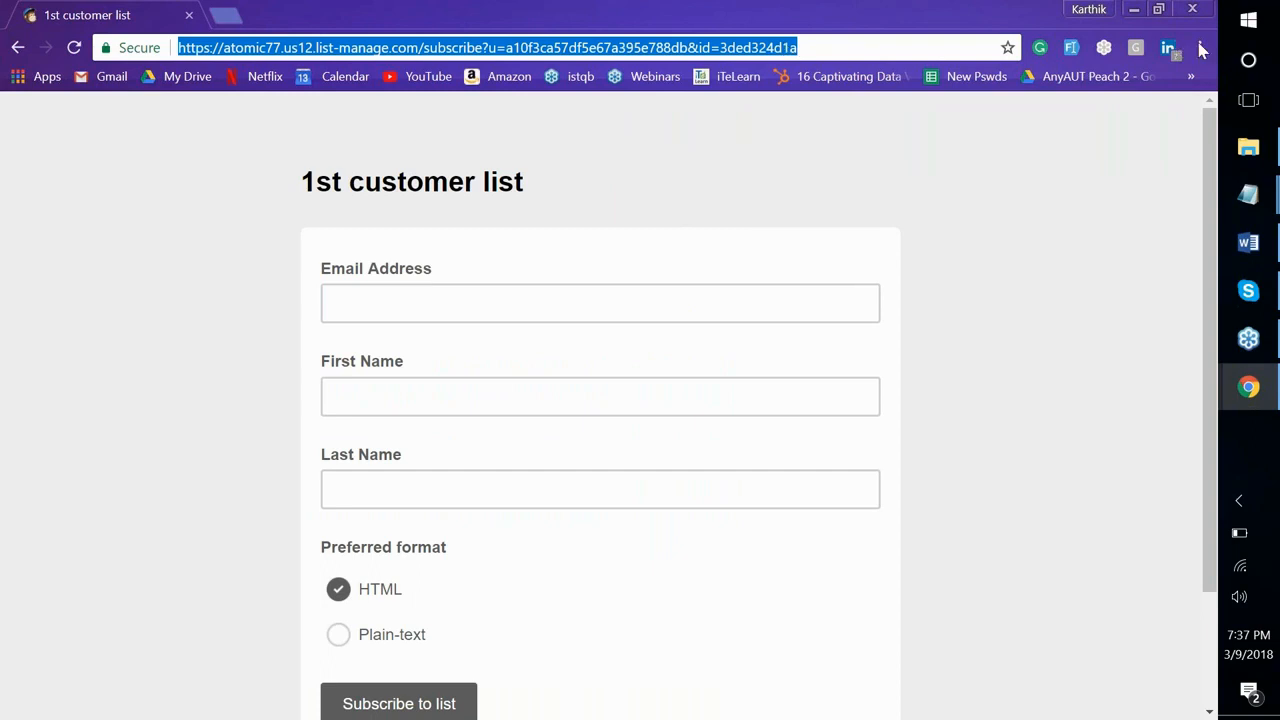
{"action": "key", "text": "ctrl+shift+n"}
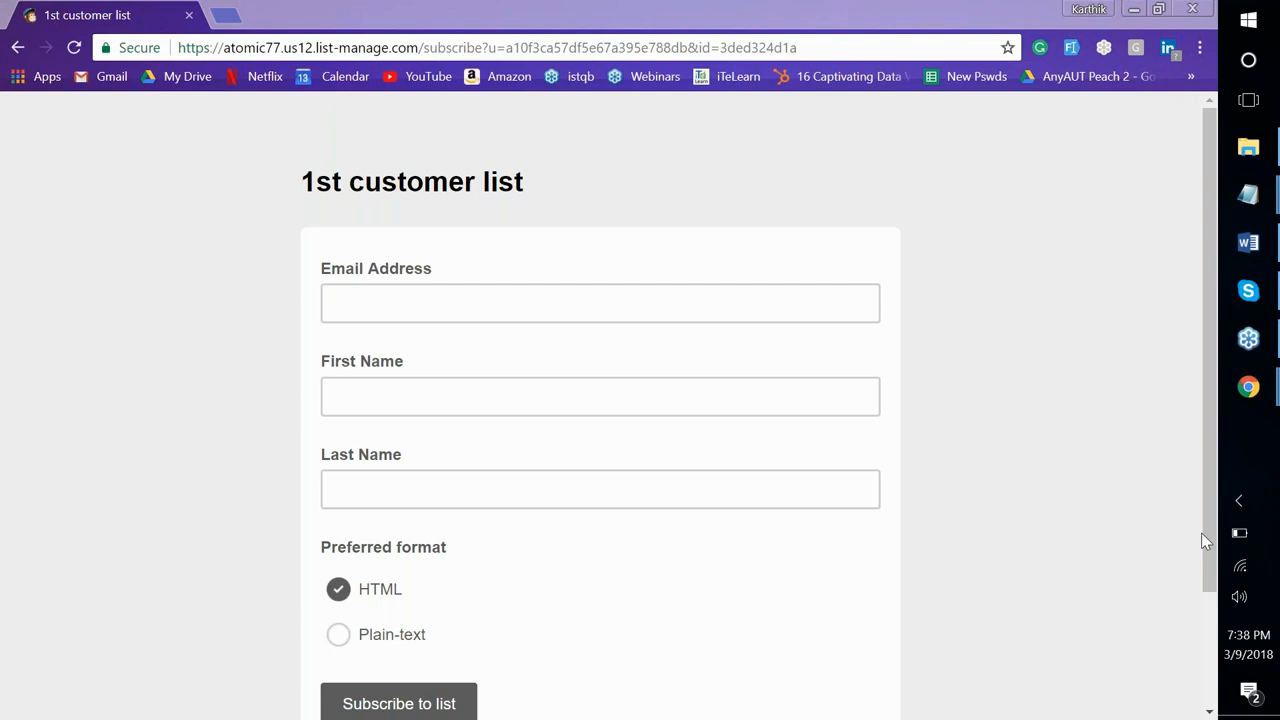
{"action": "key", "text": "alt+Tab"}
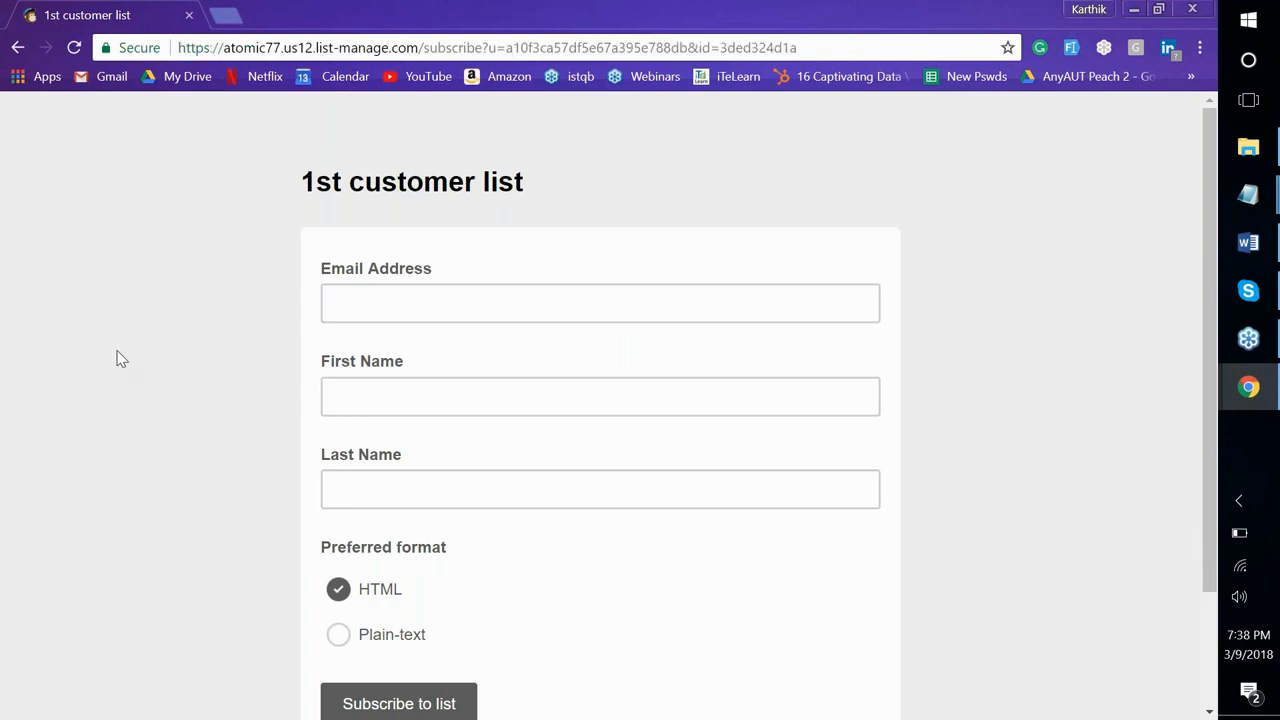
{"action": "key", "text": "alt+Tab"}
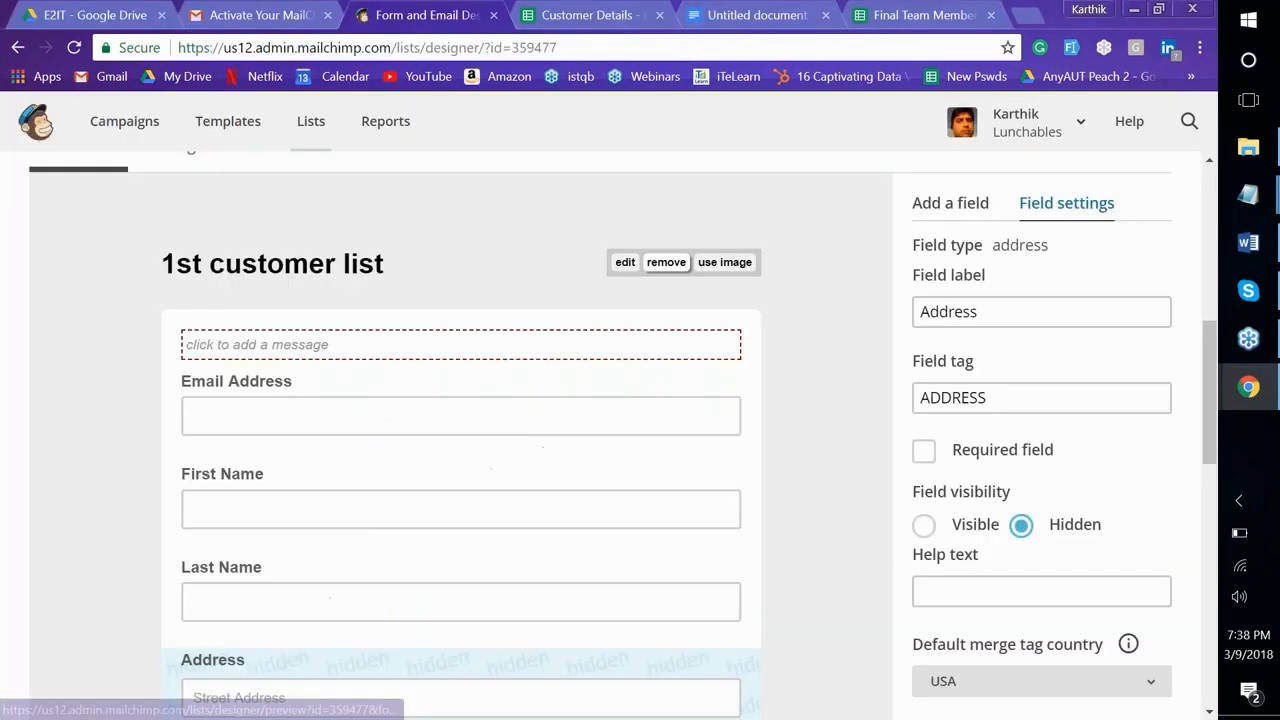
Change the form title to 'Lunchables - Welcome to our cooking.' and save it
{"action": "left_click", "coordinate": [625, 264]}
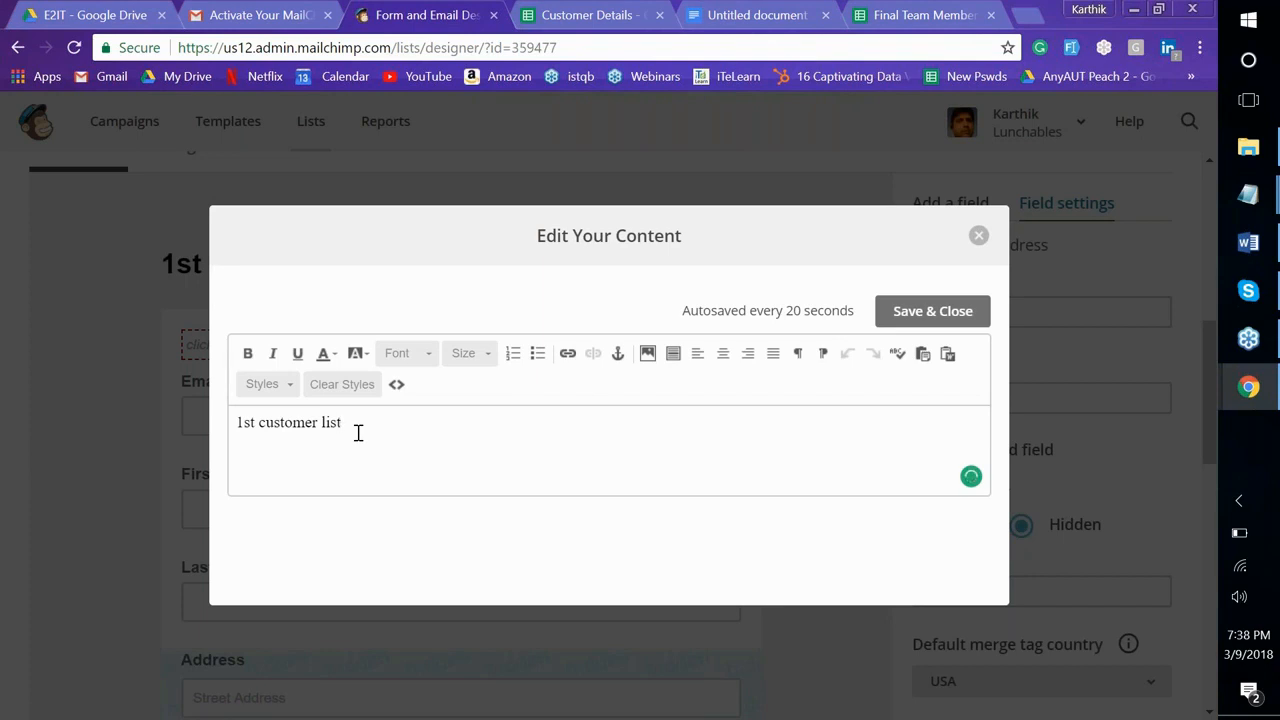
{"action": "key", "text": "Left"}
{"action": "key", "text": "Left"}
{"action": "key", "text": "Left"}
{"action": "key", "text": "Left"}
{"action": "key", "text": "Left"}
{"action": "key", "text": "Left"}
{"action": "key", "text": "Left"}
{"action": "key", "text": "Left"}
{"action": "key", "text": "Left"}
{"action": "key", "text": "Left"}
{"action": "key", "text": "Left"}
{"action": "key", "text": "Left"}
{"action": "key", "text": "Left"}
{"action": "key", "text": "Left"}
{"action": "key", "text": "Left"}
{"action": "key", "text": "Left"}
{"action": "key", "text": "Left"}
{"action": "type", "text": "Lunchables -"}
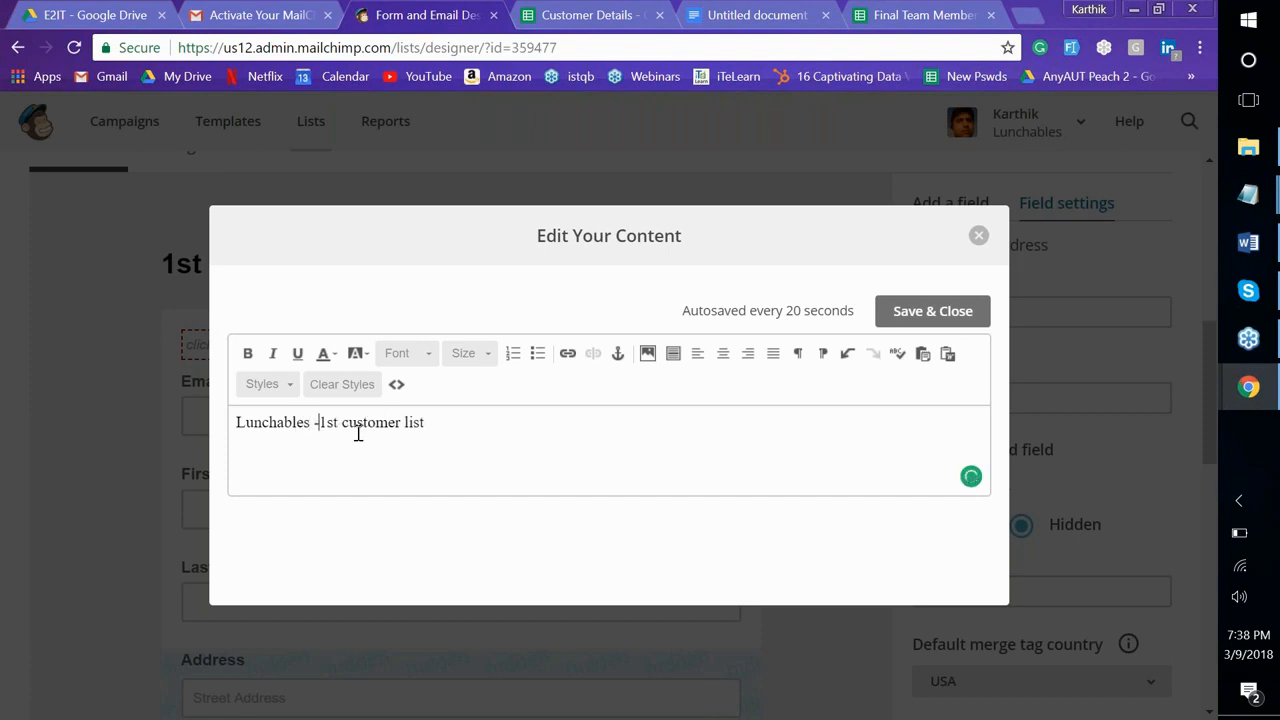
{"action": "key", "text": "ctrl+shift+Right"}
{"action": "key", "text": "shift+End"}
{"action": "type", "text": "Welcome to our"}
{"action": "type", "text": "cooking."}
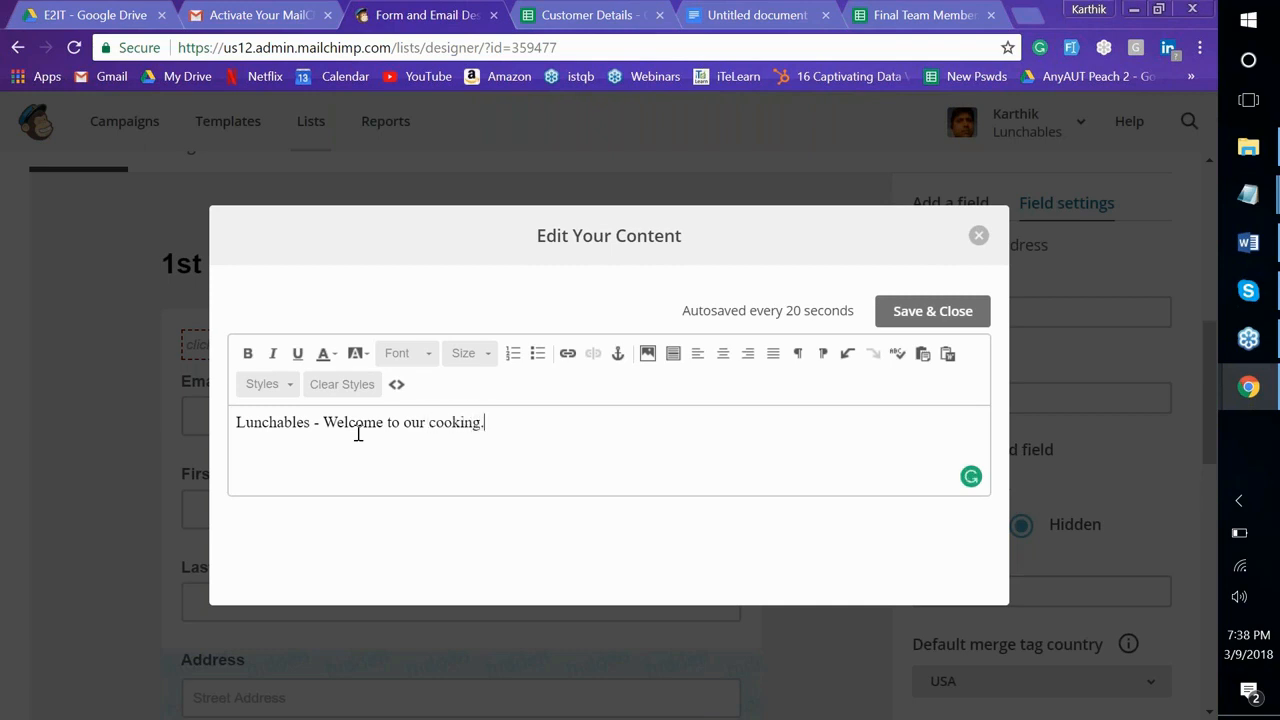
{"action": "left_click", "coordinate": [932, 311]}
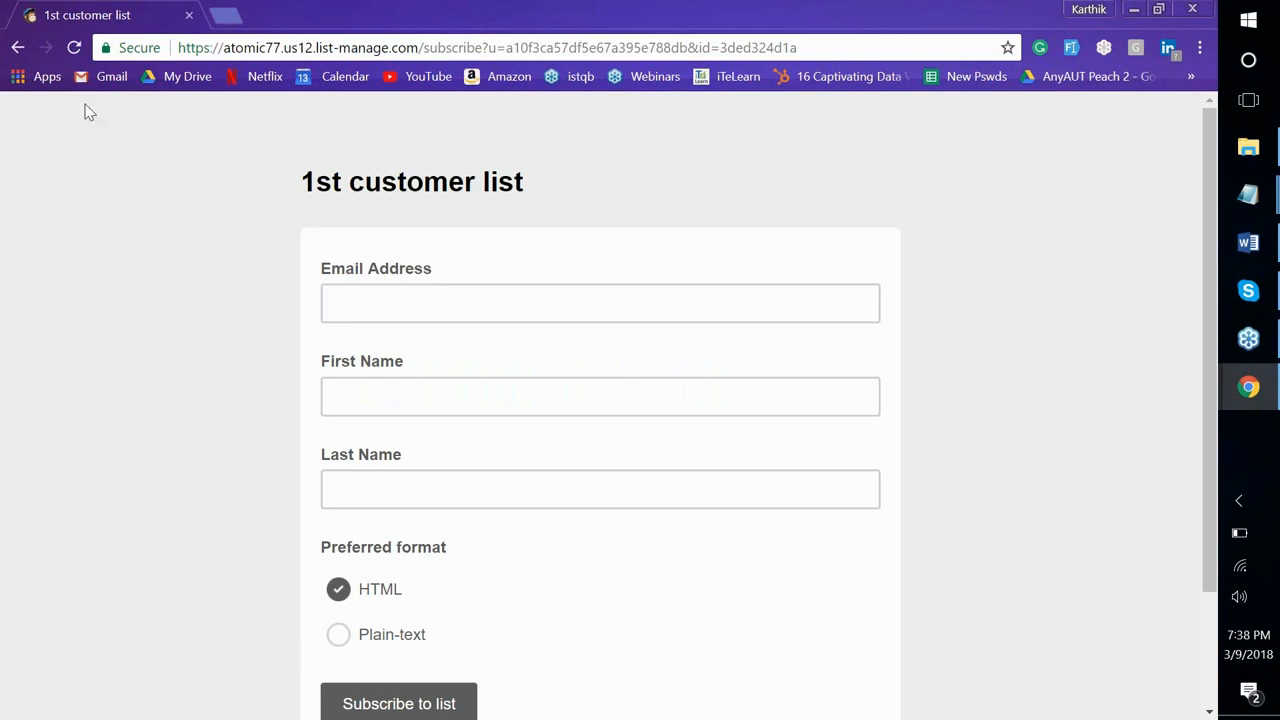
Reload the live form to see the Lunchables title, then return to the form designer
{"action": "left_click", "coordinate": [74, 46]}
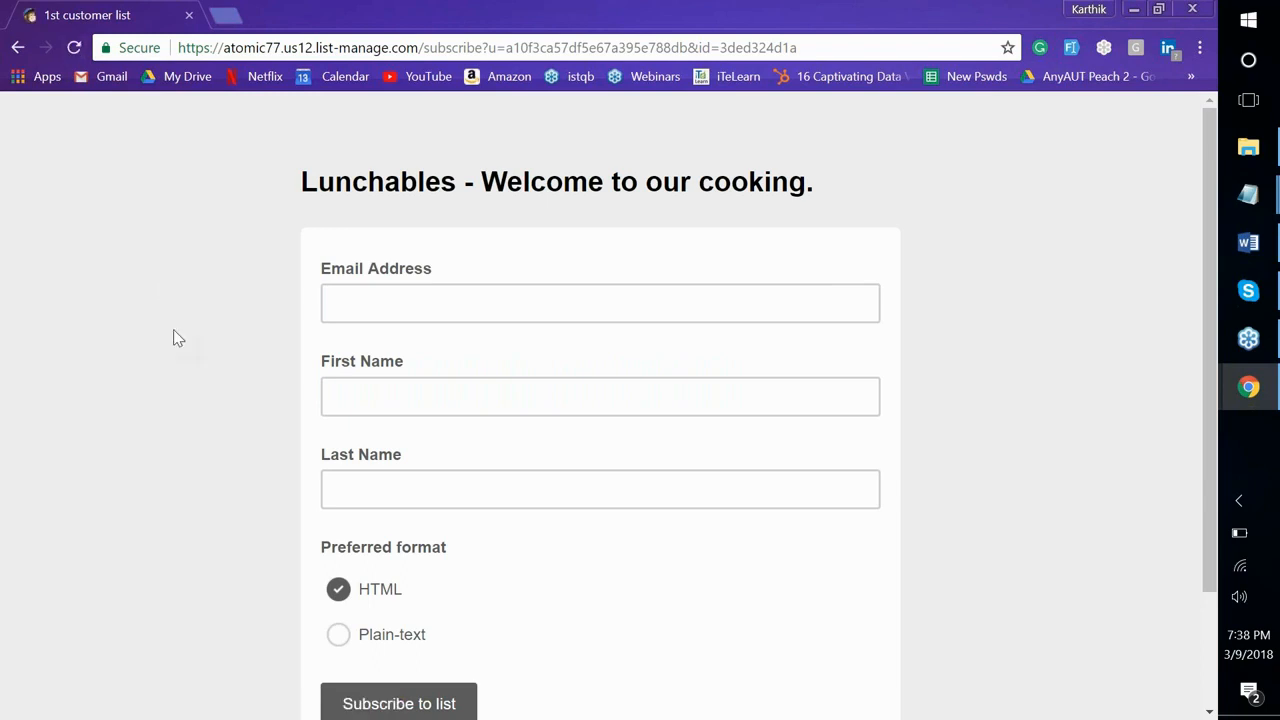
{"action": "scroll", "coordinate": [174, 330], "scroll_direction": "down", "scroll_amount": 2}
{"action": "scroll", "coordinate": [174, 330], "scroll_direction": "up", "scroll_amount": 3}
{"action": "key", "text": "alt+Tab"}
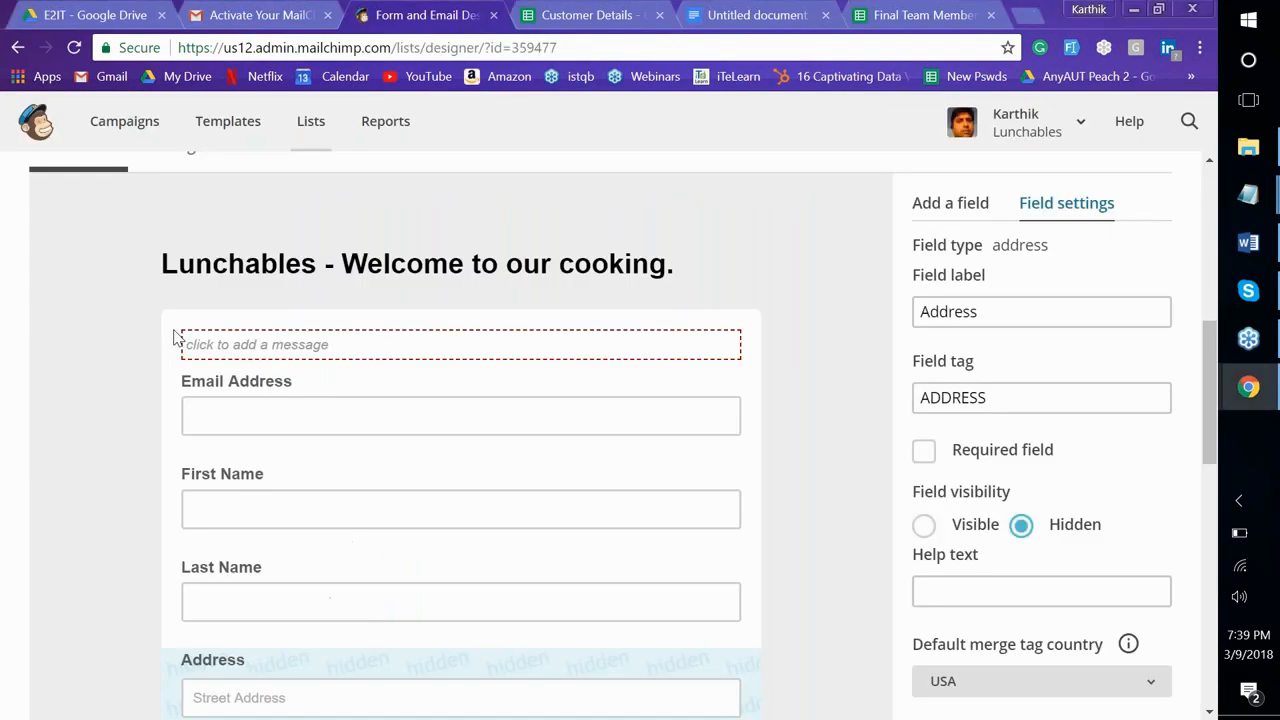
{"action": "scroll", "coordinate": [174, 336], "scroll_direction": "down", "scroll_amount": 2}
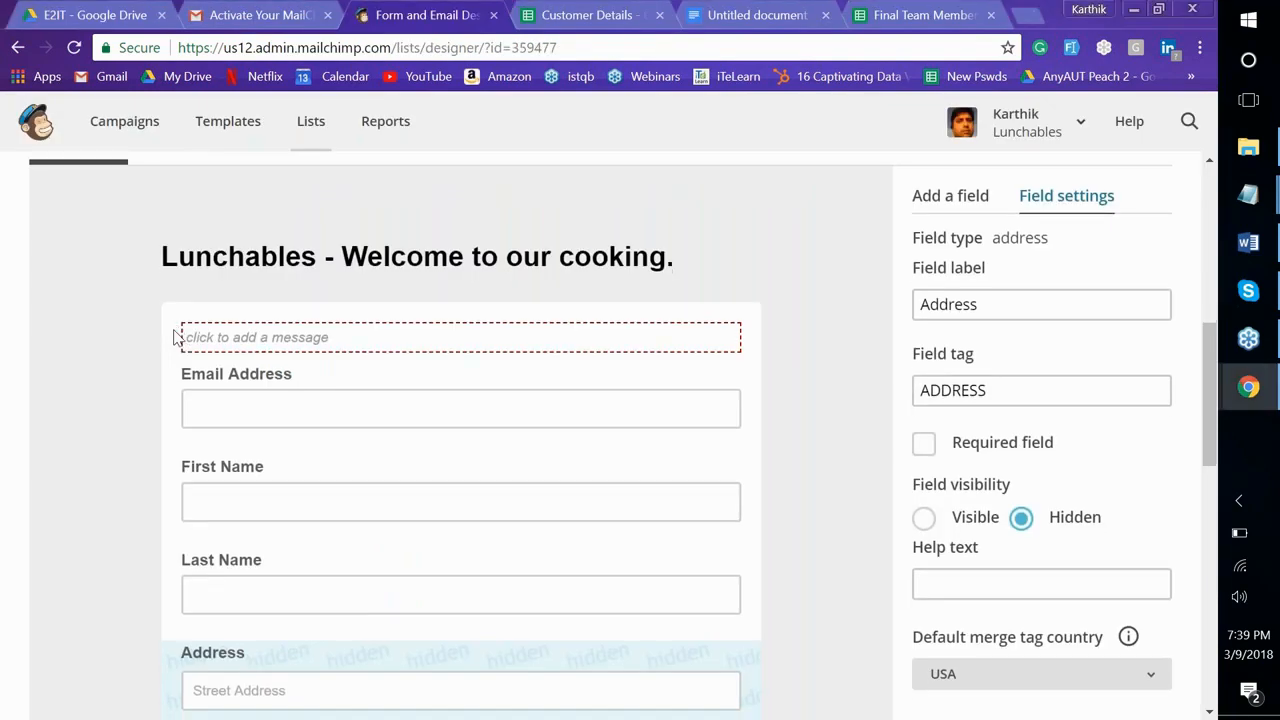
{"action": "scroll", "coordinate": [174, 336], "scroll_direction": "up", "scroll_amount": 2}
{"action": "scroll", "coordinate": [174, 338], "scroll_direction": "up", "scroll_amount": 1}
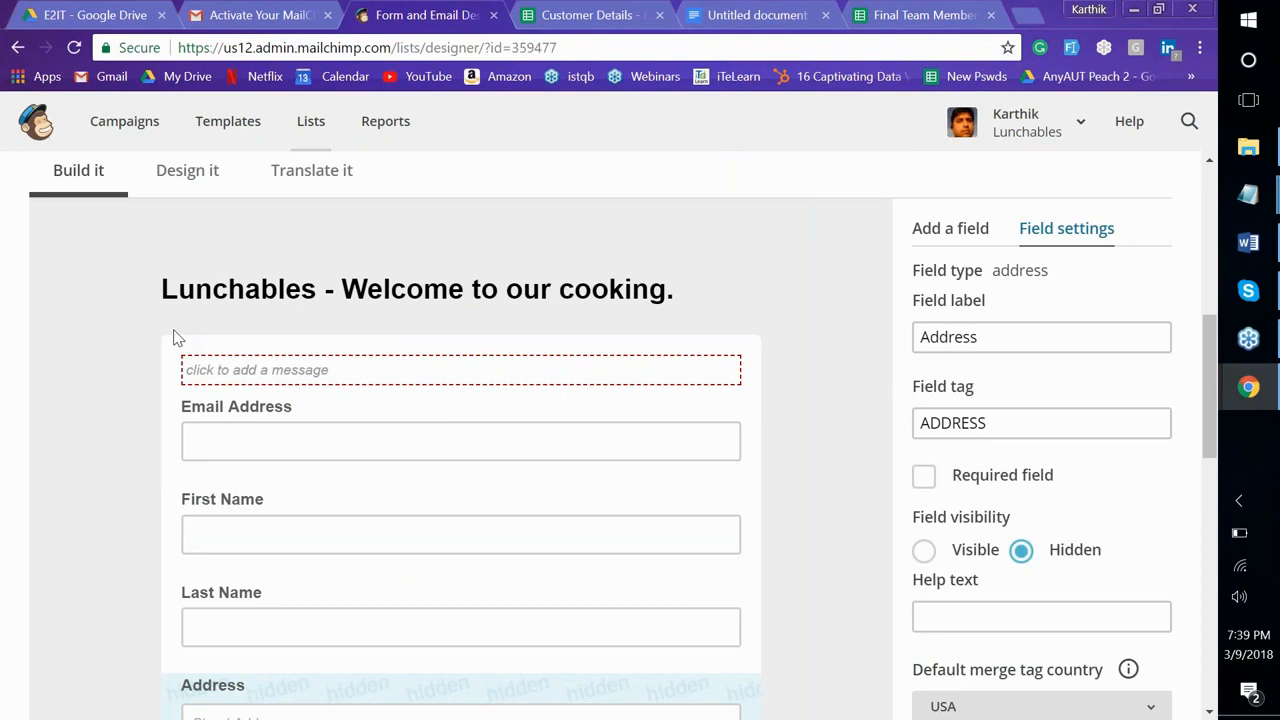
{"action": "scroll", "coordinate": [174, 336], "scroll_direction": "down", "scroll_amount": 3}
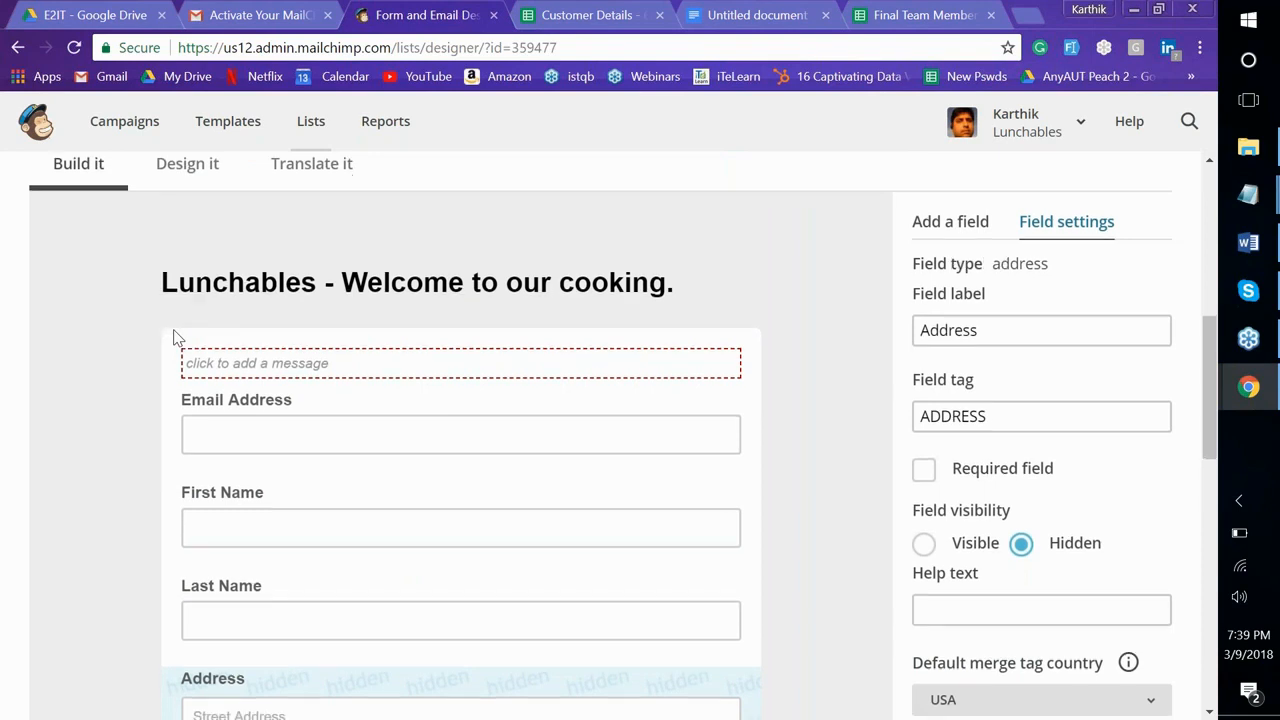
{"action": "scroll", "coordinate": [174, 337], "scroll_direction": "up", "scroll_amount": 3}
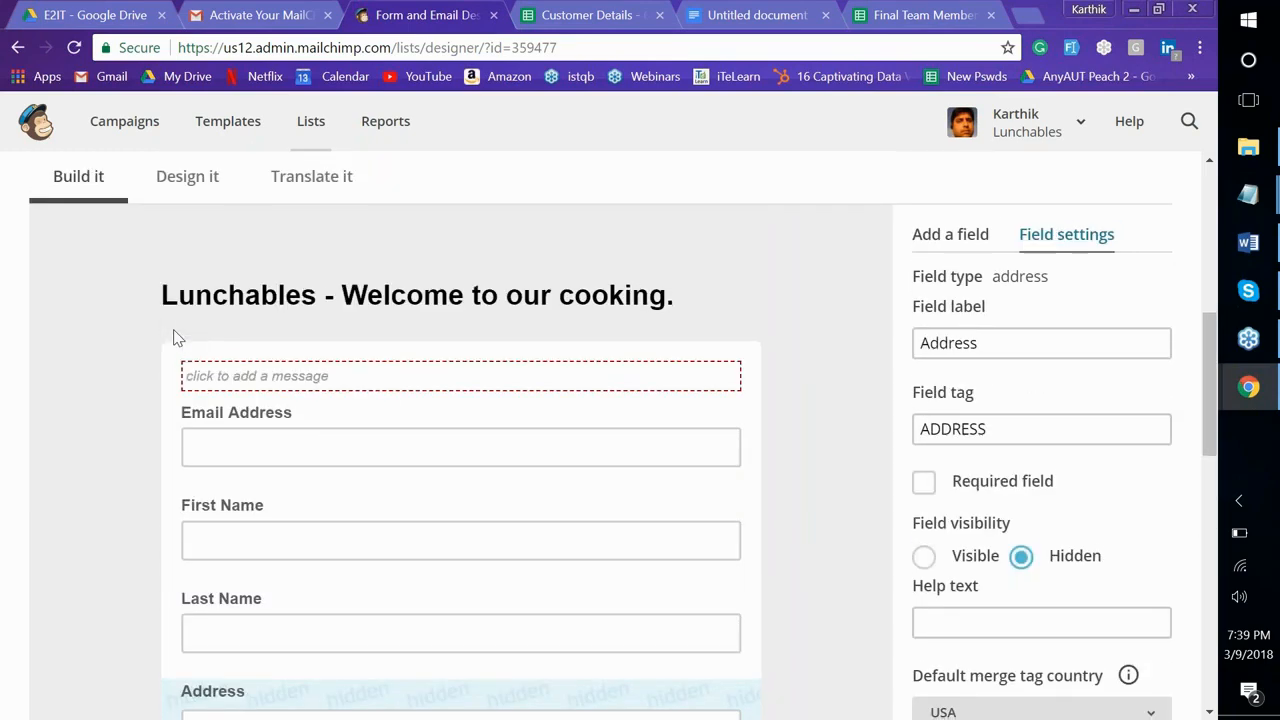
Set the Address field's visibility to Visible and reload the live form to check it
{"action": "scroll", "coordinate": [174, 337], "scroll_direction": "down", "scroll_amount": 3}
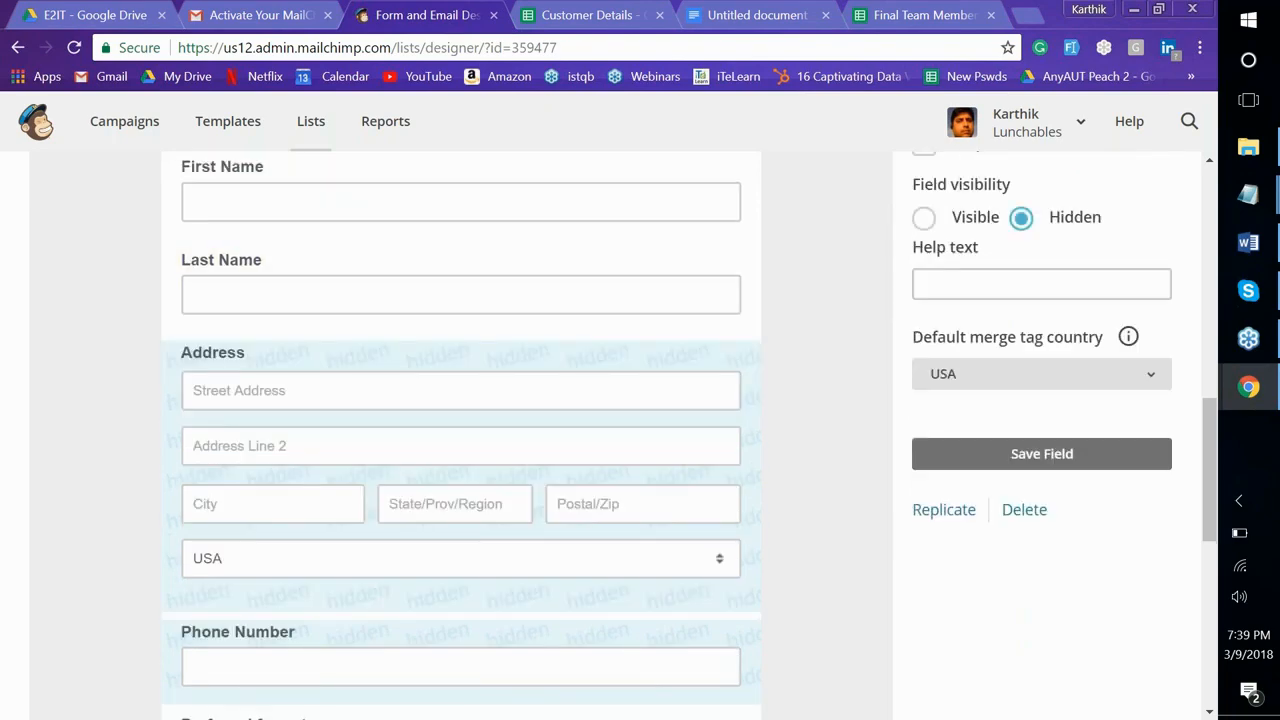
{"action": "scroll", "coordinate": [1000, 394], "scroll_direction": "up", "scroll_amount": 2}
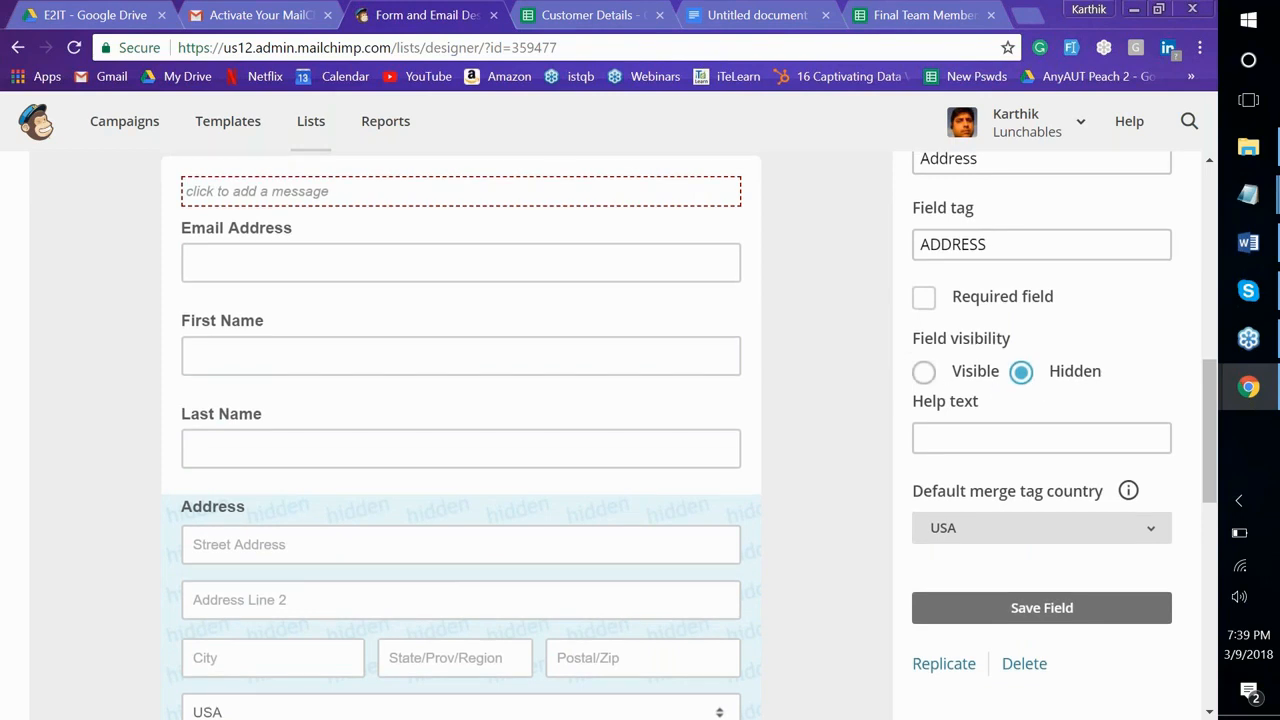
{"action": "left_click", "coordinate": [924, 372]}
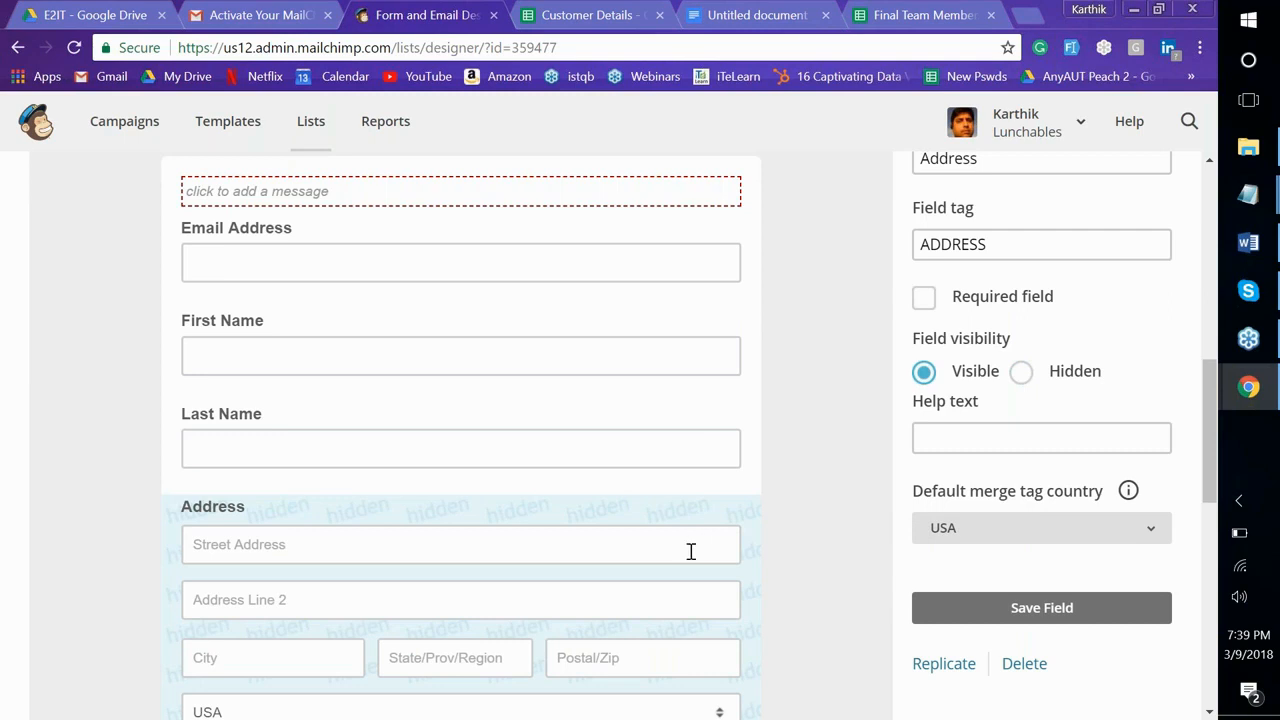
{"action": "scroll", "coordinate": [690, 551], "scroll_direction": "down", "scroll_amount": 2}
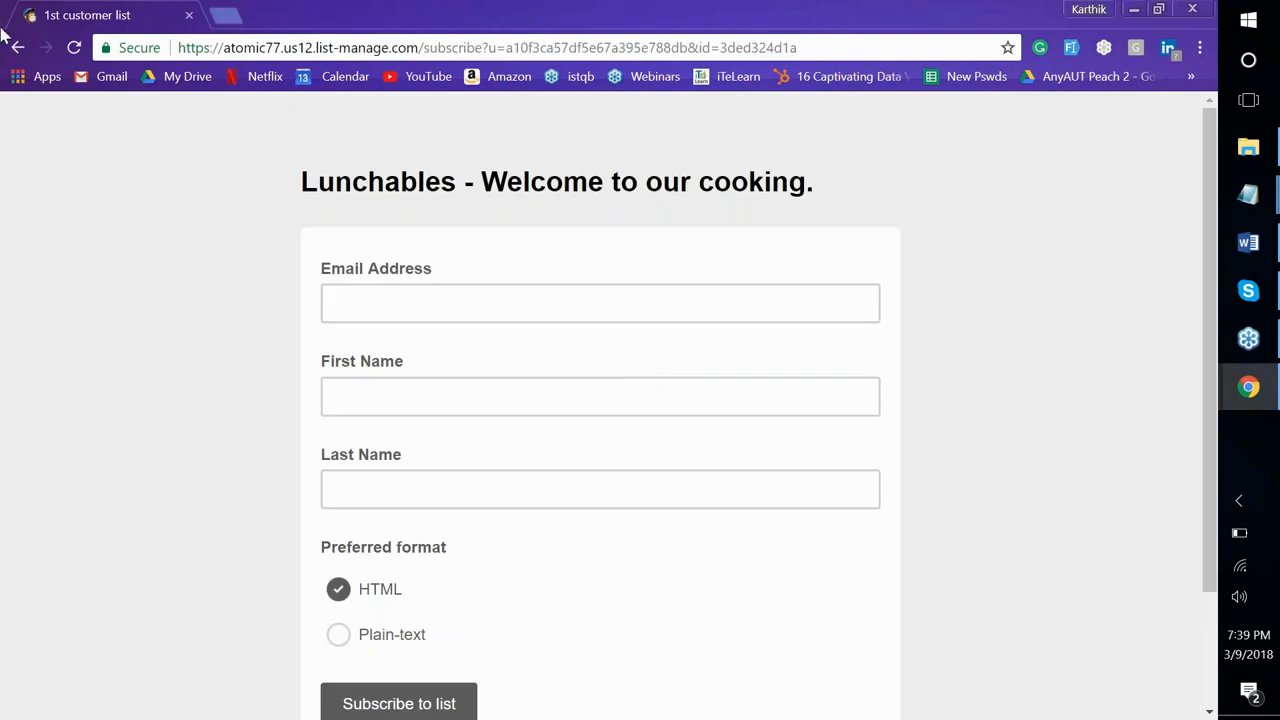
{"action": "left_click", "coordinate": [74, 47]}
{"action": "scroll", "coordinate": [112, 280], "scroll_direction": "down", "scroll_amount": 2}
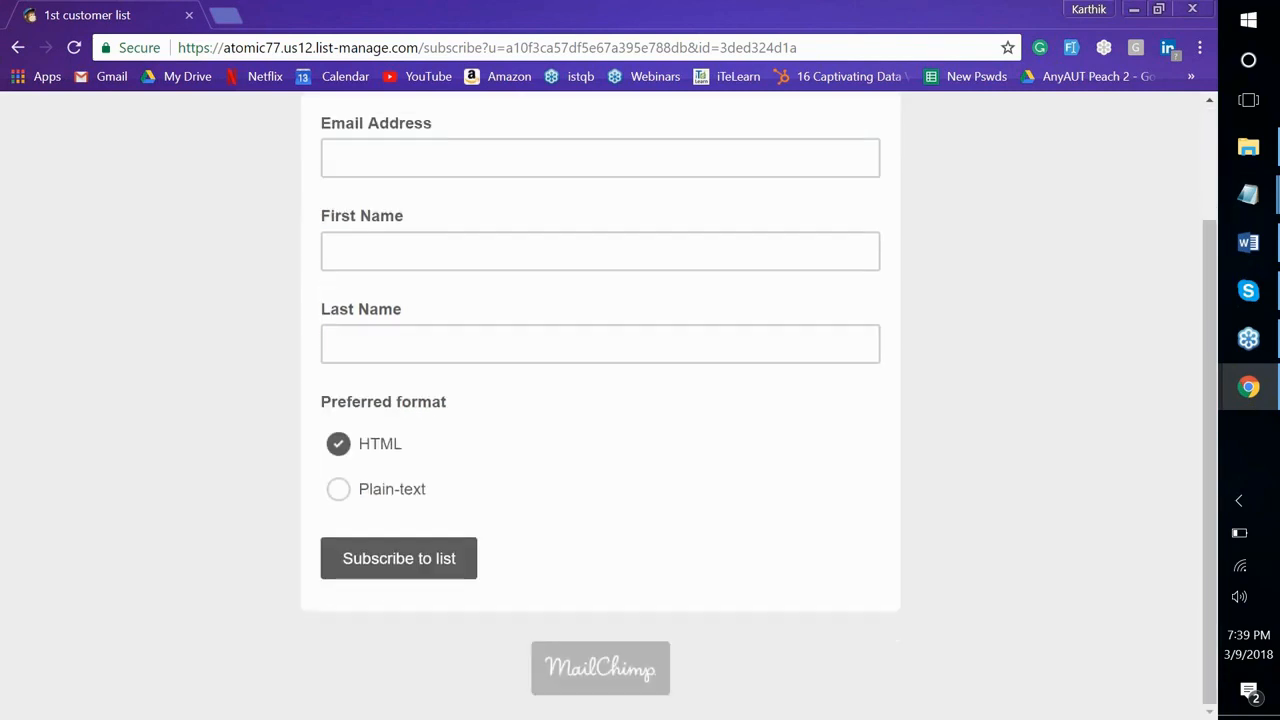
{"action": "scroll", "coordinate": [600, 400], "scroll_direction": "up", "scroll_amount": 2}
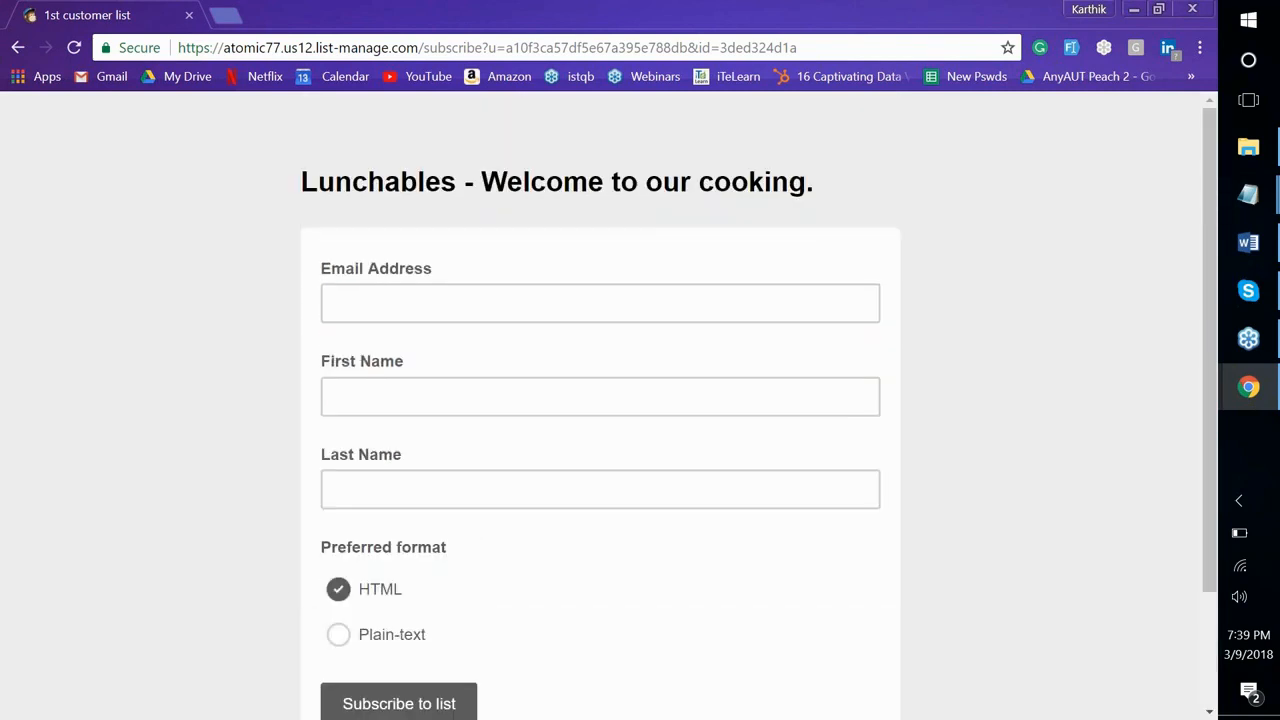
{"action": "scroll", "coordinate": [600, 400], "scroll_direction": "down", "scroll_amount": 2}
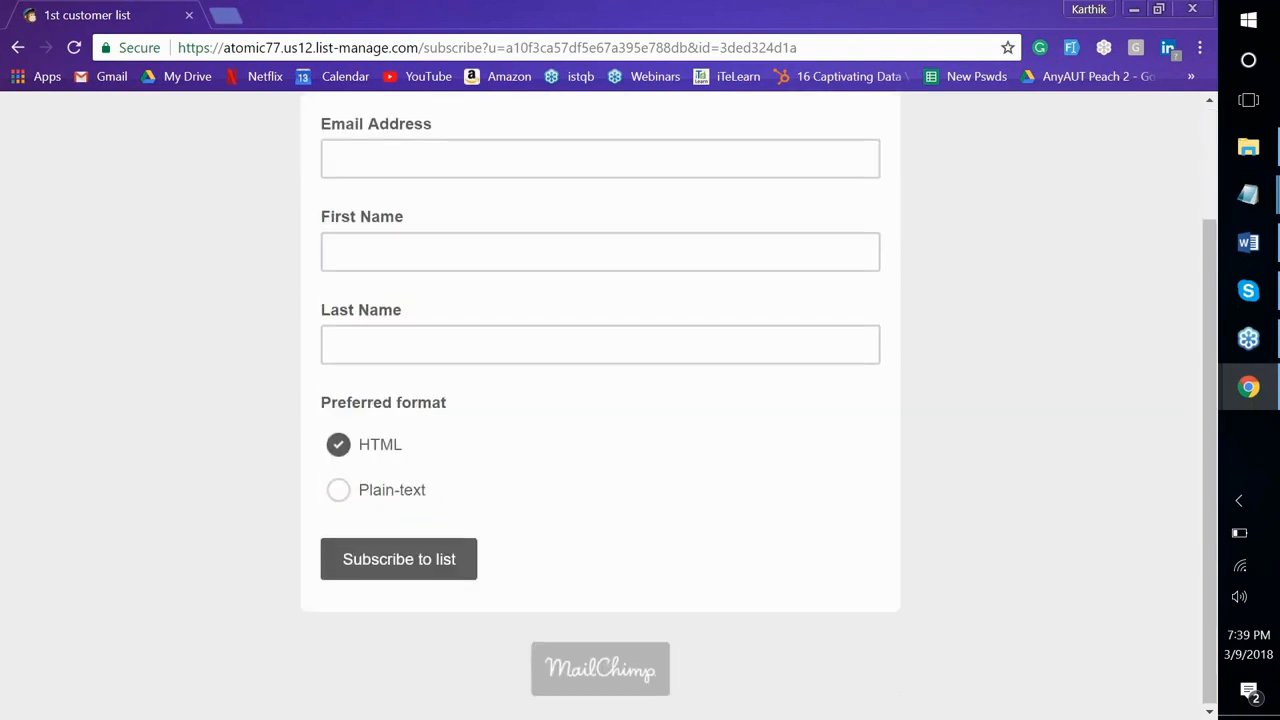
{"action": "key", "text": "alt+Tab"}
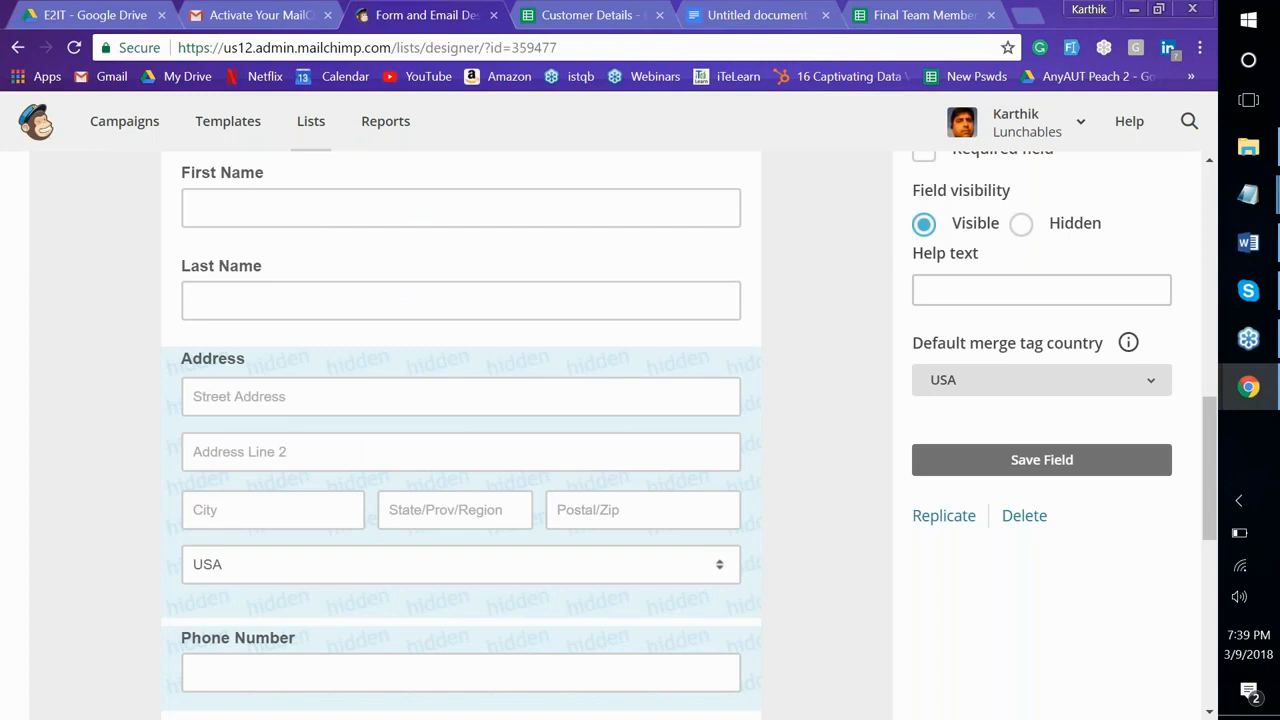
Save the Address field settings, leaving the Address block in its place
{"action": "scroll", "coordinate": [605, 288], "scroll_direction": "up", "scroll_amount": 3}
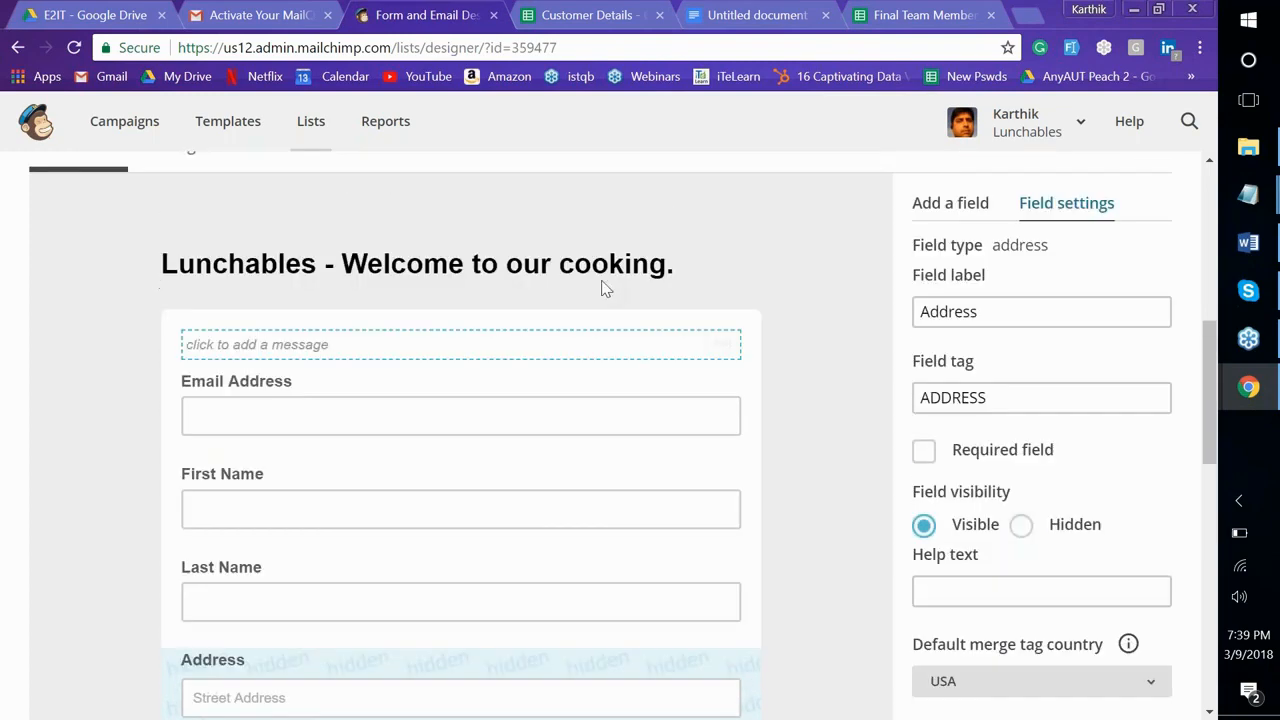
{"action": "scroll", "coordinate": [451, 380], "scroll_direction": "down", "scroll_amount": 2}
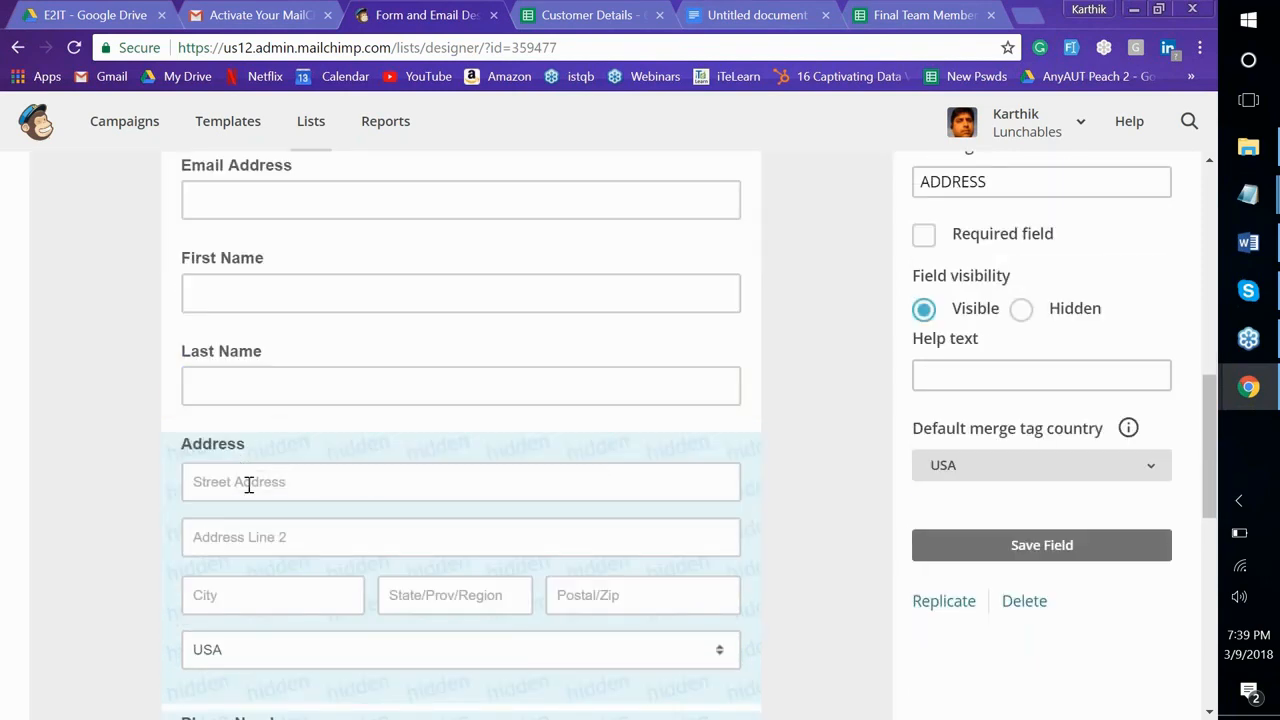
{"action": "left_click_drag", "start_coordinate": [249, 489], "coordinate": [140, 455]}
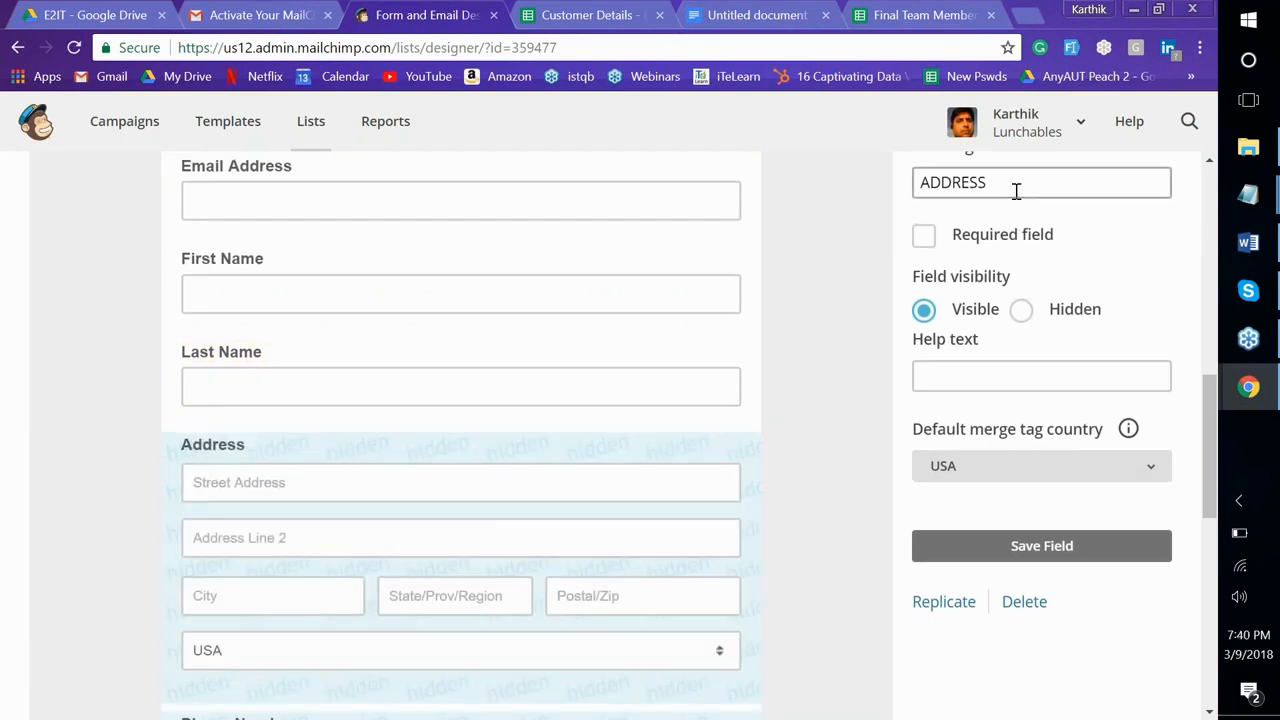
{"action": "scroll", "coordinate": [1016, 190], "scroll_direction": "up", "scroll_amount": 2}
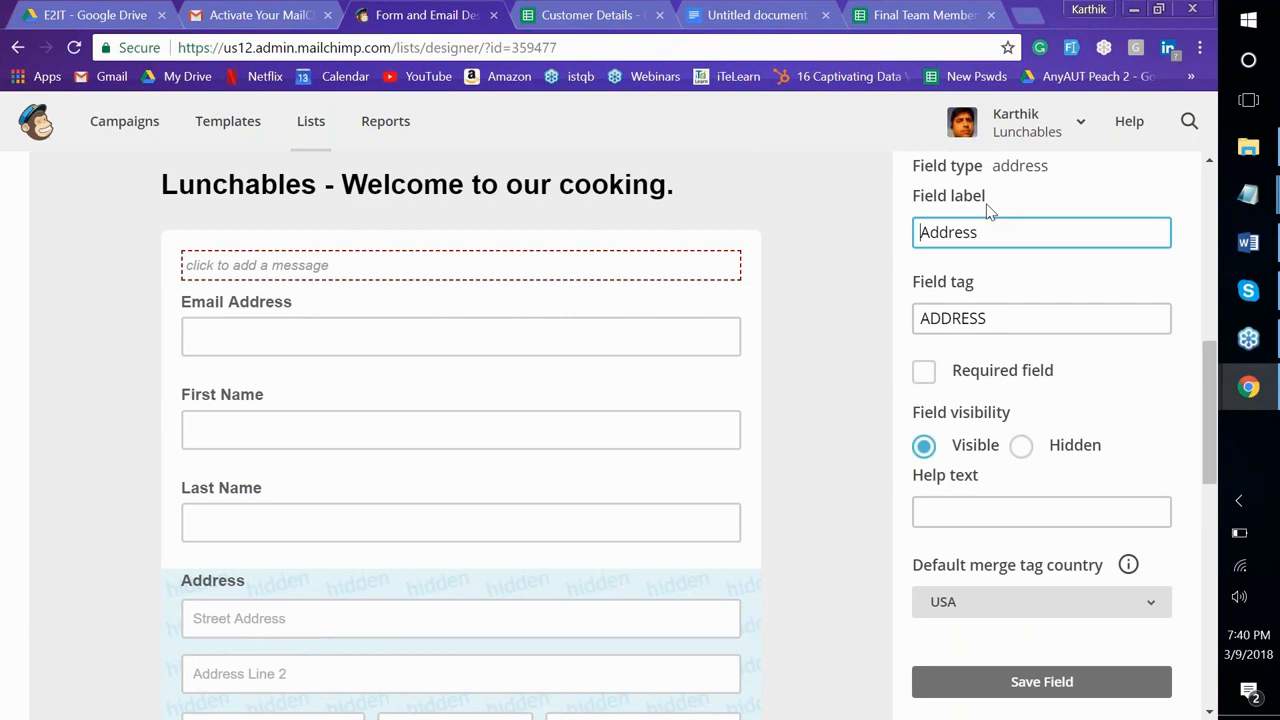
{"action": "scroll", "coordinate": [988, 210], "scroll_direction": "up", "scroll_amount": 3}
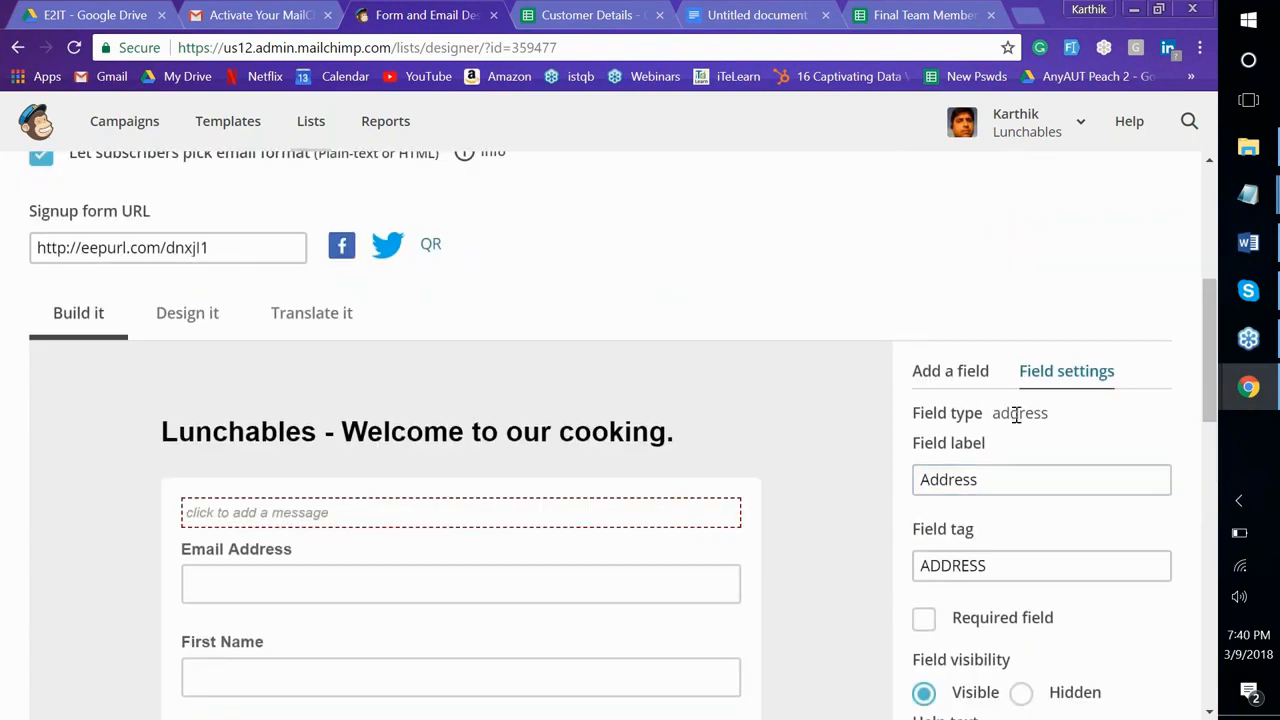
{"action": "scroll", "coordinate": [1016, 415], "scroll_direction": "down", "scroll_amount": 5}
{"action": "left_click", "coordinate": [1038, 588]}
Make the Phone Number field visible and save it
{"action": "scroll", "coordinate": [1039, 544], "scroll_direction": "down", "scroll_amount": 2}
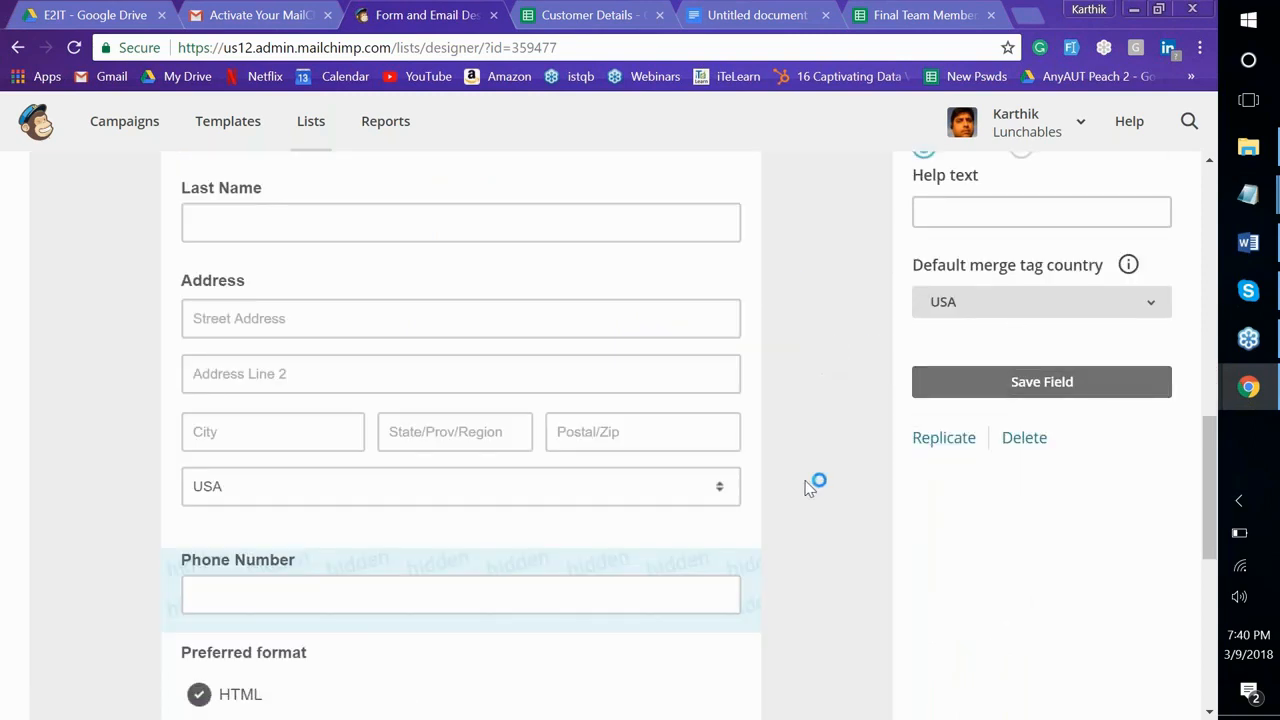
{"action": "scroll", "coordinate": [800, 488], "scroll_direction": "down", "scroll_amount": 1}
{"action": "left_click", "coordinate": [537, 497]}
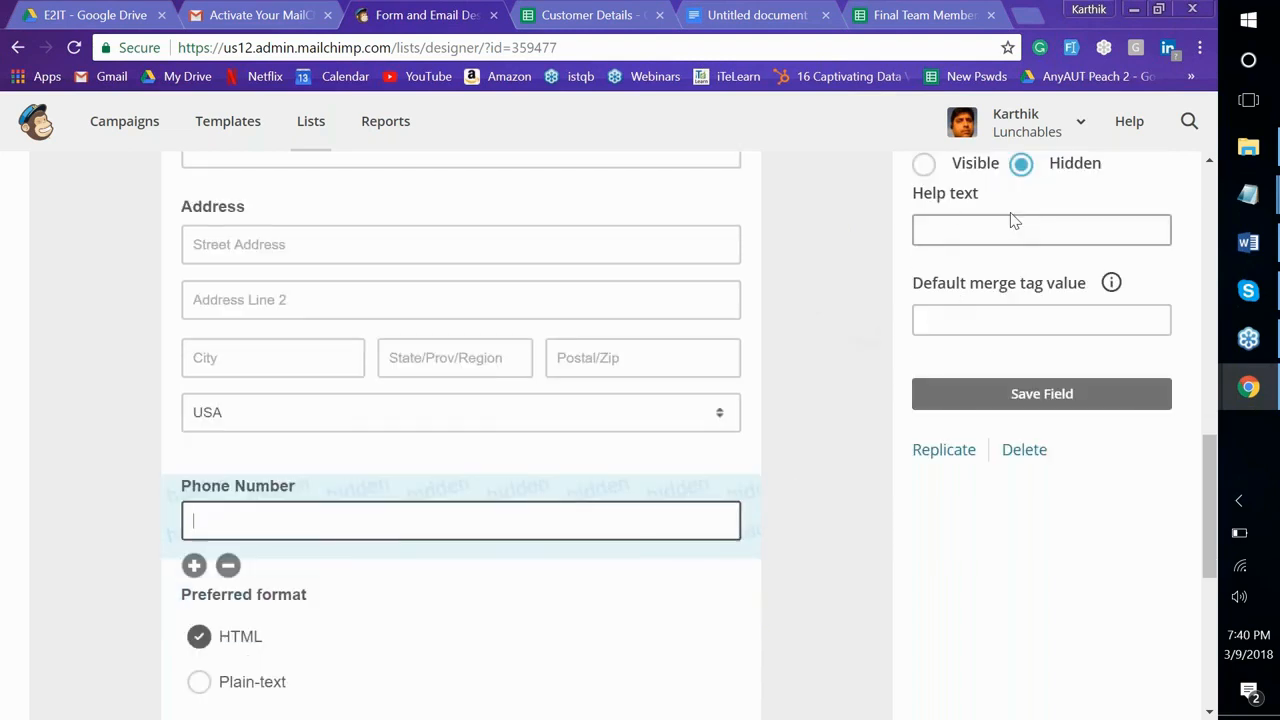
{"action": "left_click", "coordinate": [923, 166]}
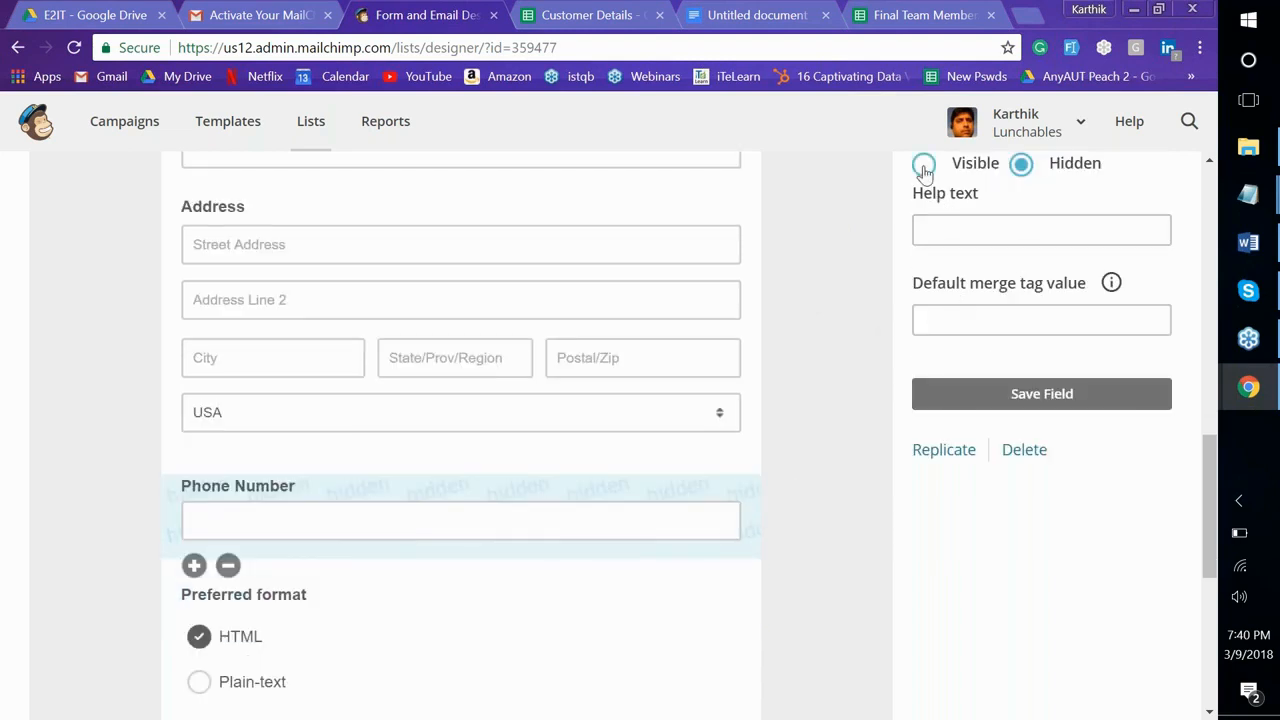
{"action": "left_click", "coordinate": [1006, 395]}
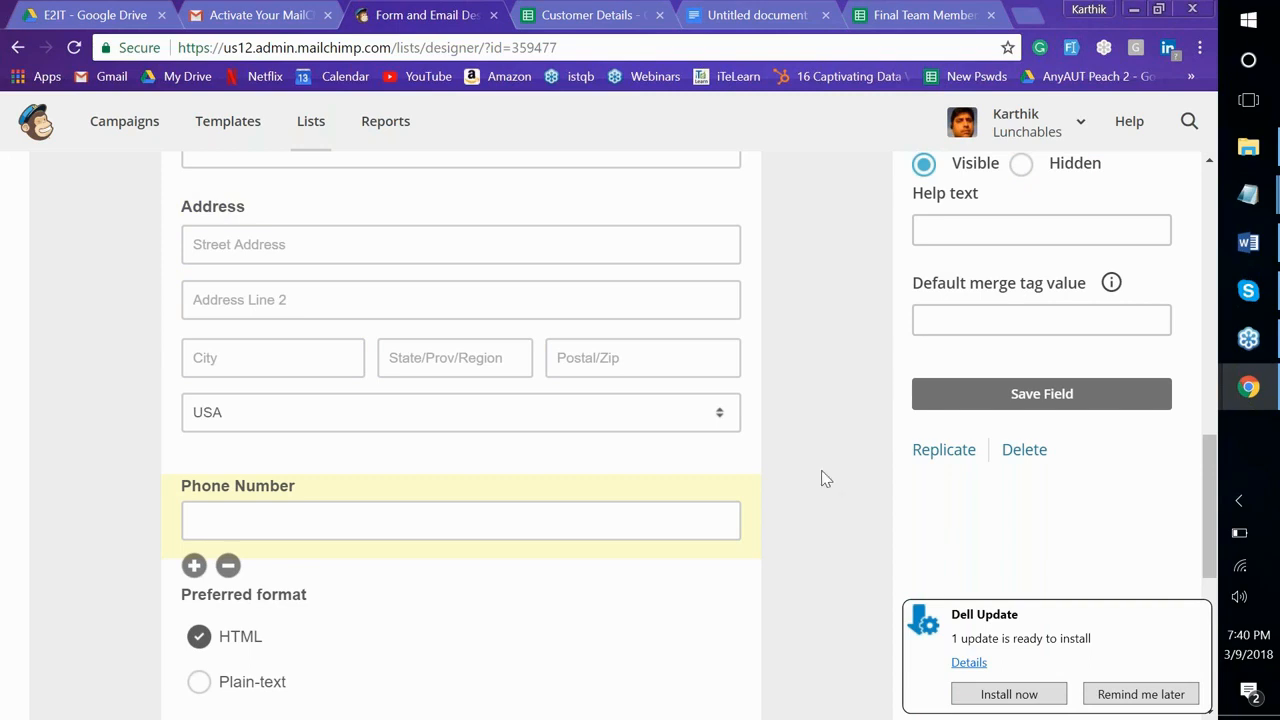
Reload the live signup form to confirm Address and Phone Number appear, then return to the designer
{"action": "left_click", "coordinate": [1141, 694]}
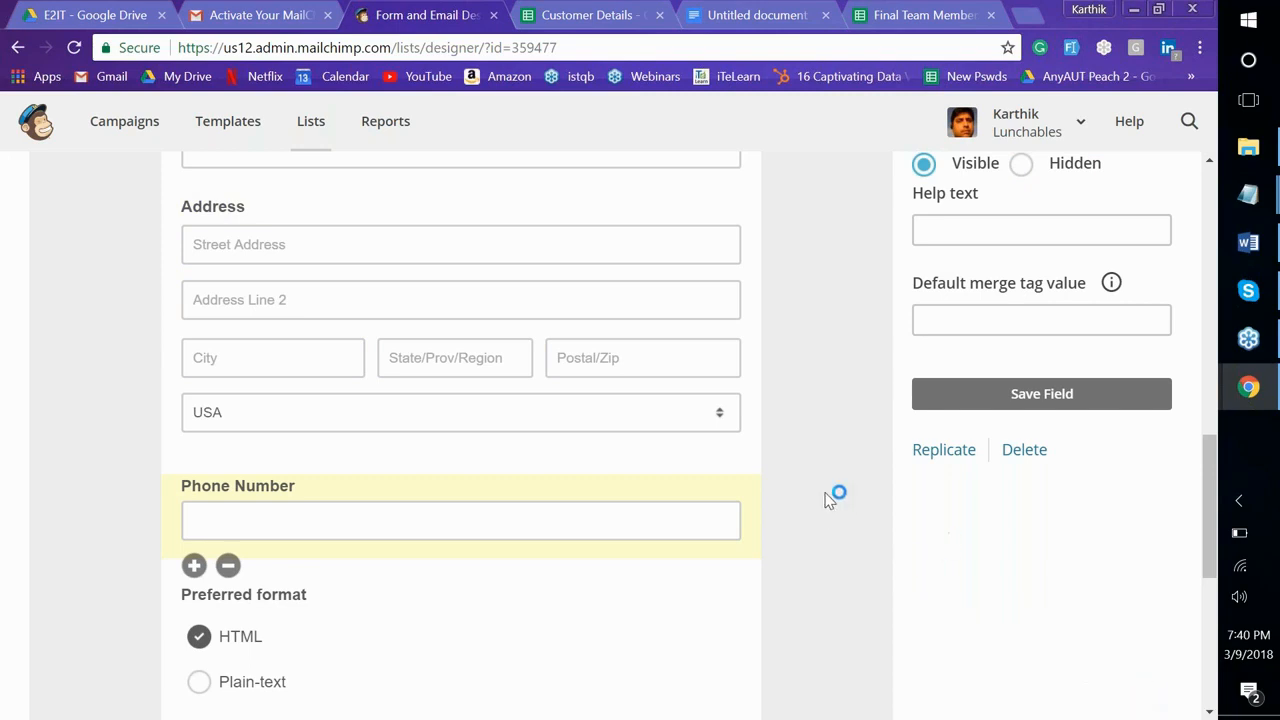
{"action": "scroll", "coordinate": [319, 486], "scroll_direction": "down", "scroll_amount": 2}
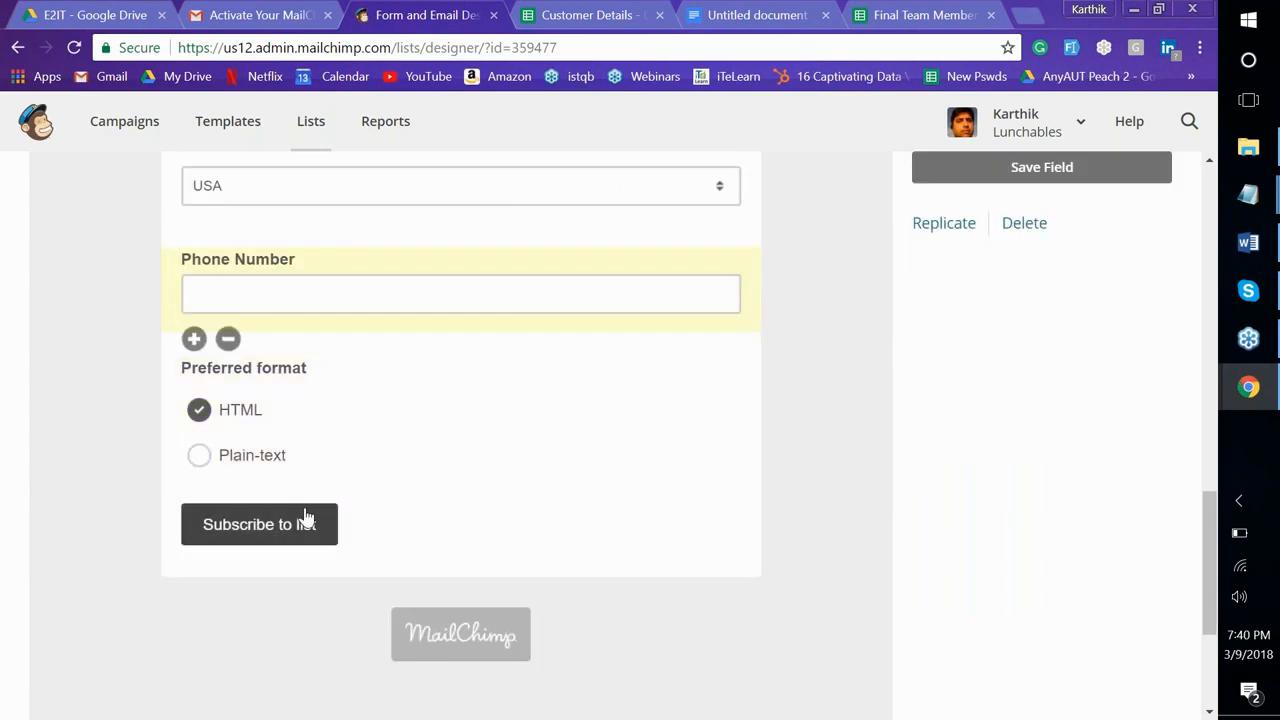
{"action": "key", "text": "alt+Tab"}
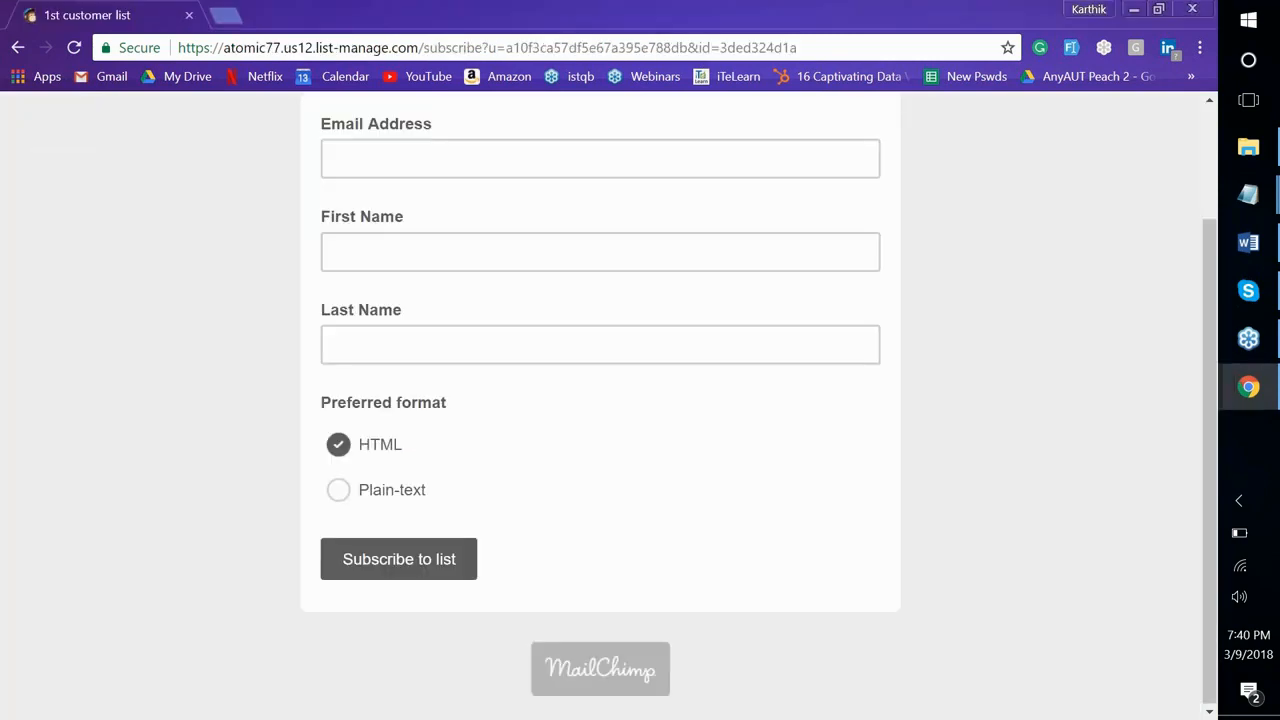
{"action": "left_click", "coordinate": [73, 48]}
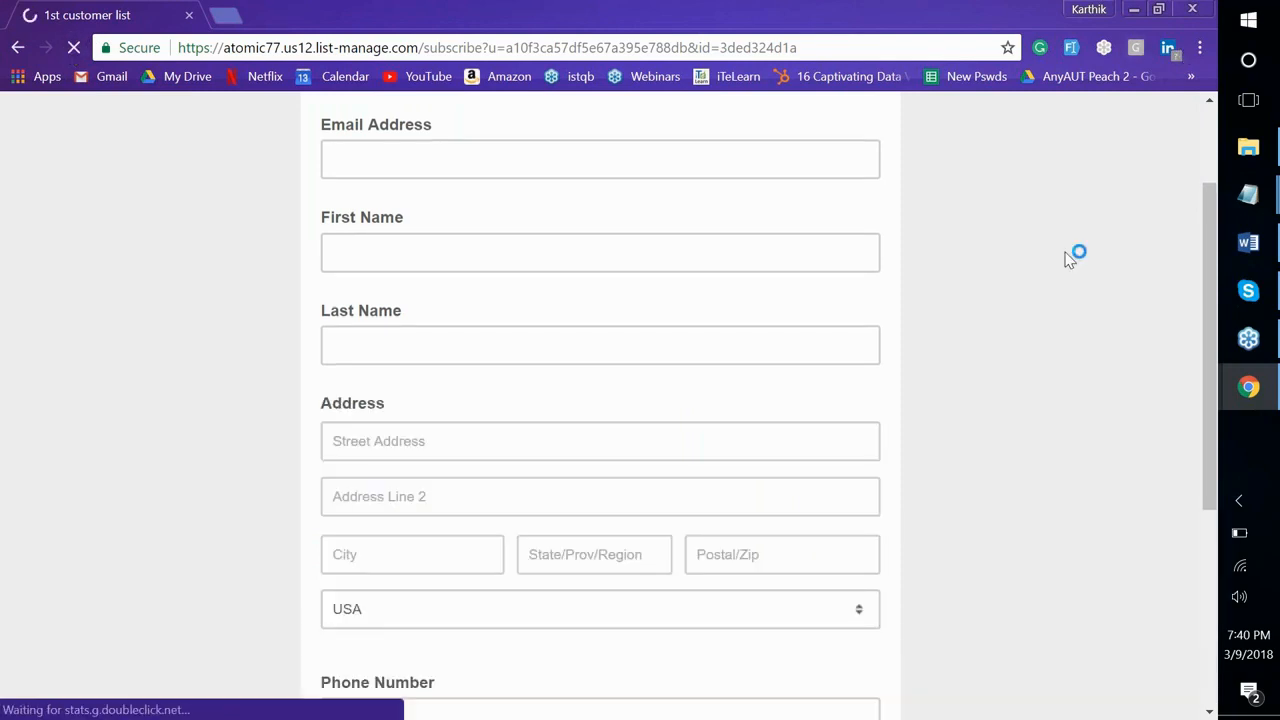
{"action": "scroll", "coordinate": [1068, 258], "scroll_direction": "down", "scroll_amount": 4}
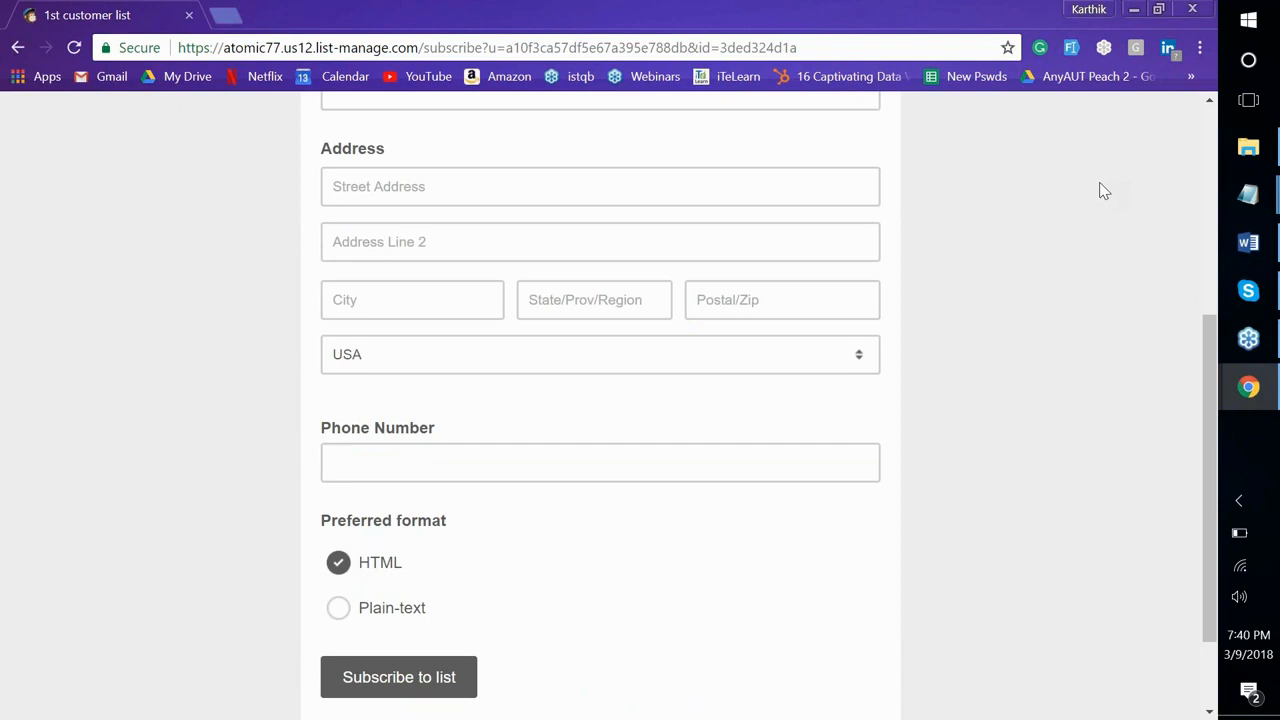
{"action": "key", "text": "alt+Tab"}
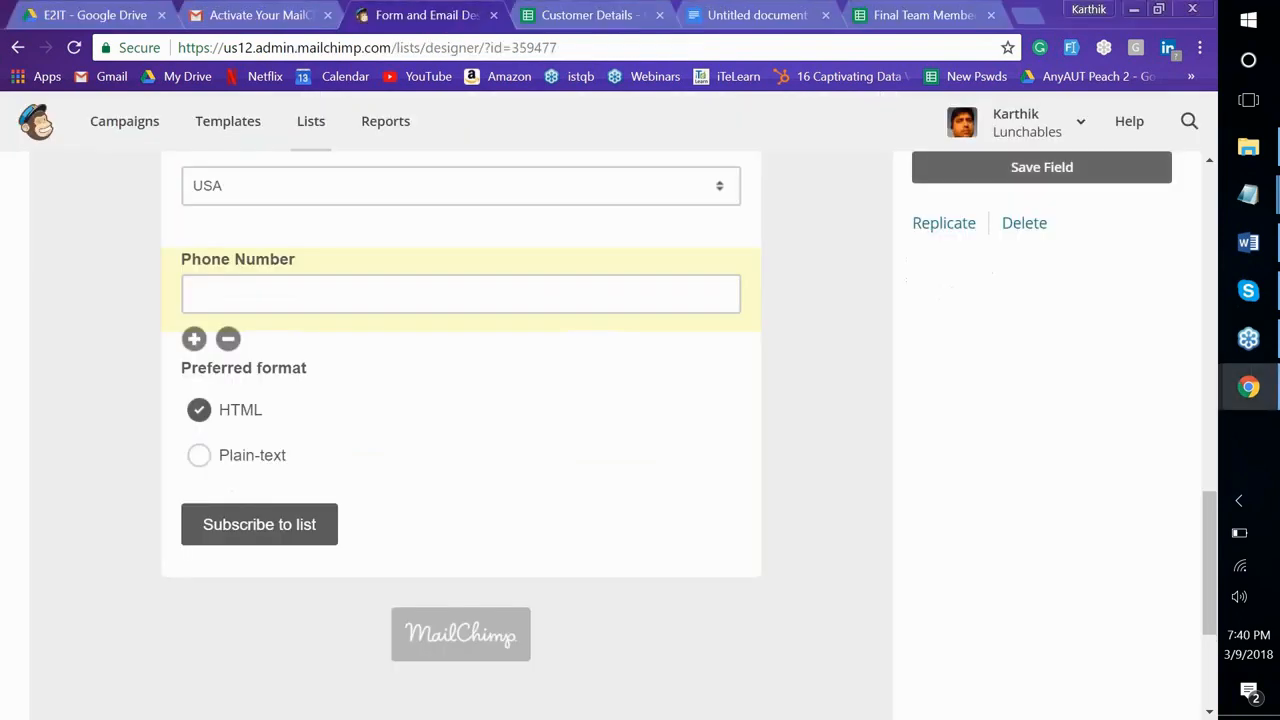
Go from Lists to the Lunchables list's Signup forms and open its Form builder
{"action": "left_click", "coordinate": [306, 125]}
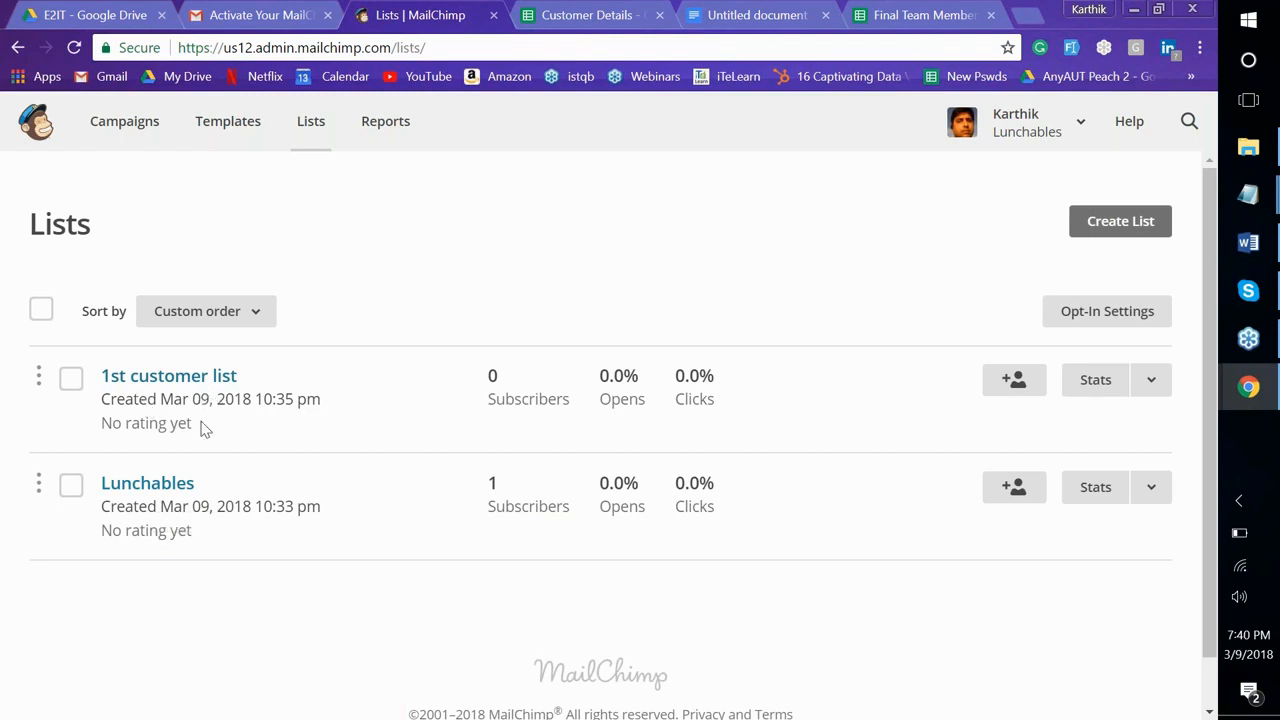
{"action": "left_click", "coordinate": [172, 489]}
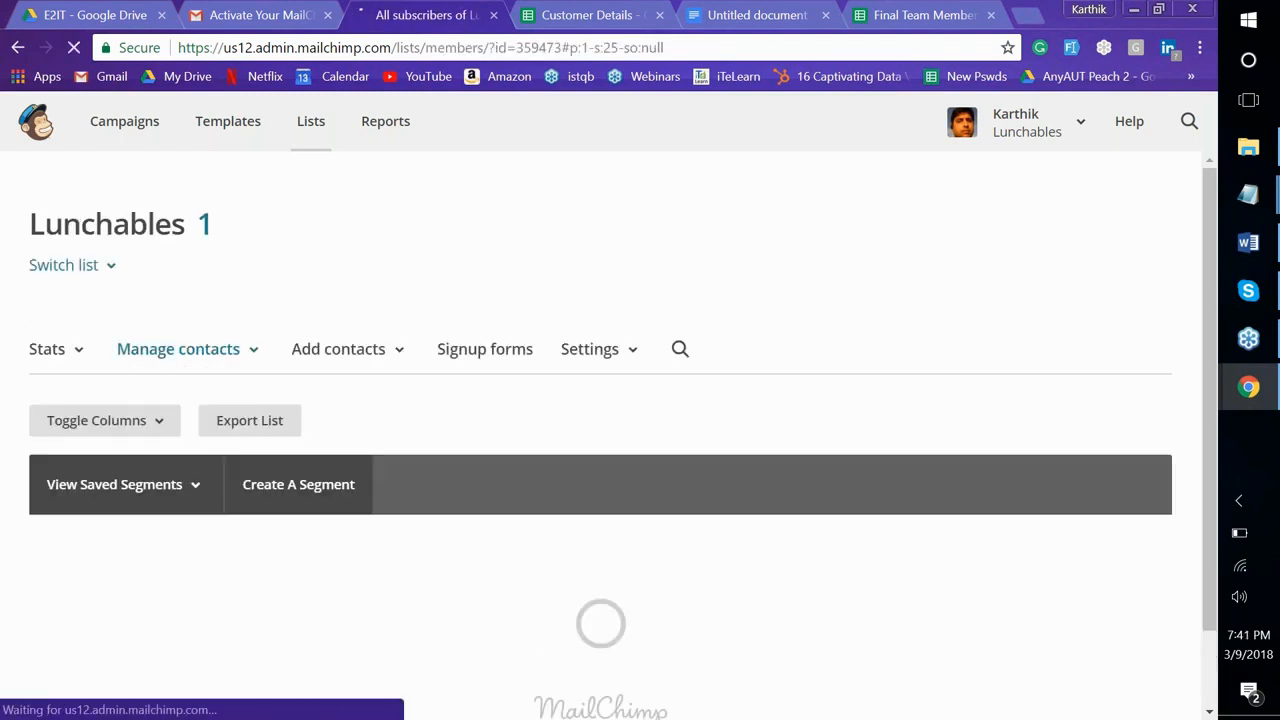
{"action": "scroll", "coordinate": [600, 430], "scroll_direction": "down", "scroll_amount": 3}
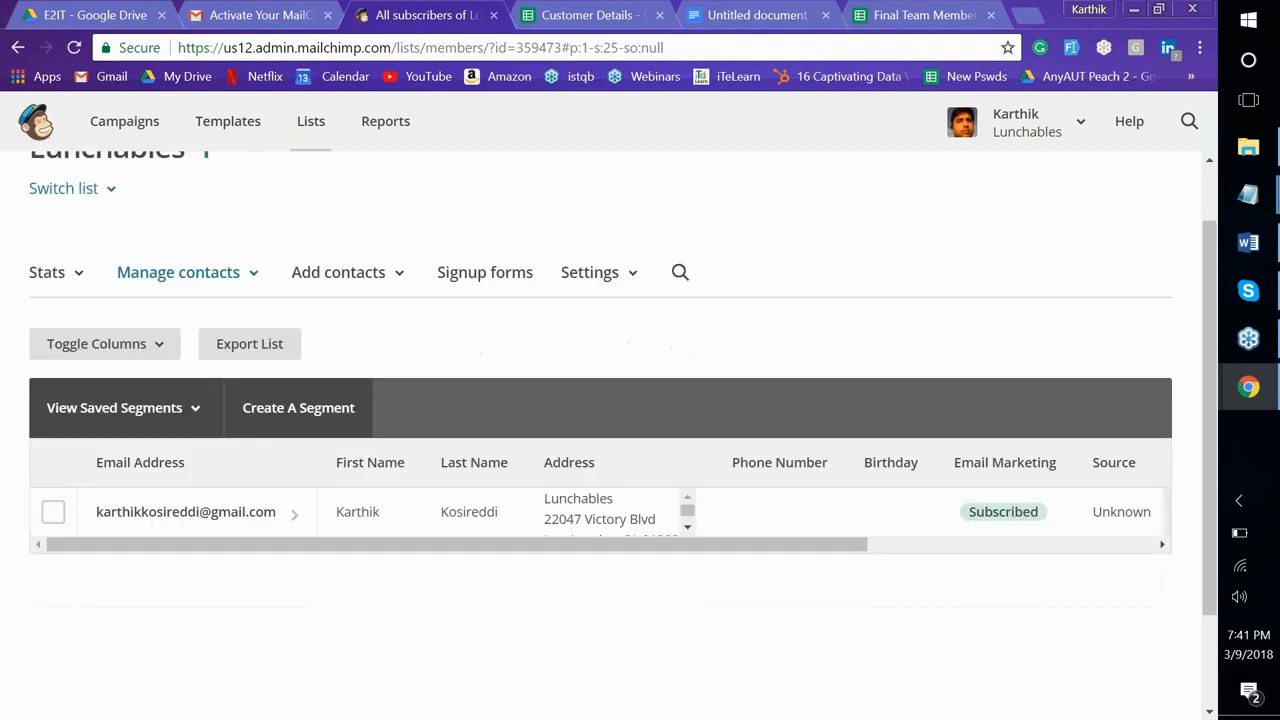
{"action": "scroll", "coordinate": [600, 430], "scroll_direction": "up", "scroll_amount": 3}
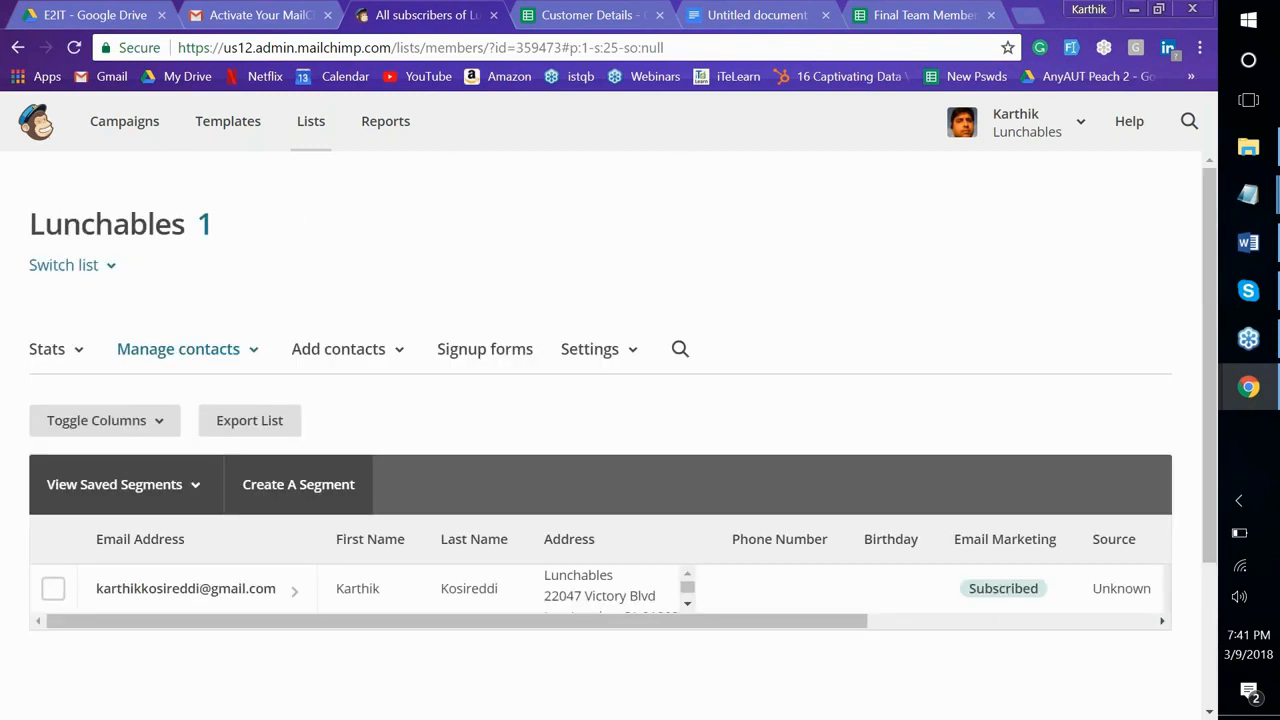
{"action": "left_click", "coordinate": [506, 346]}
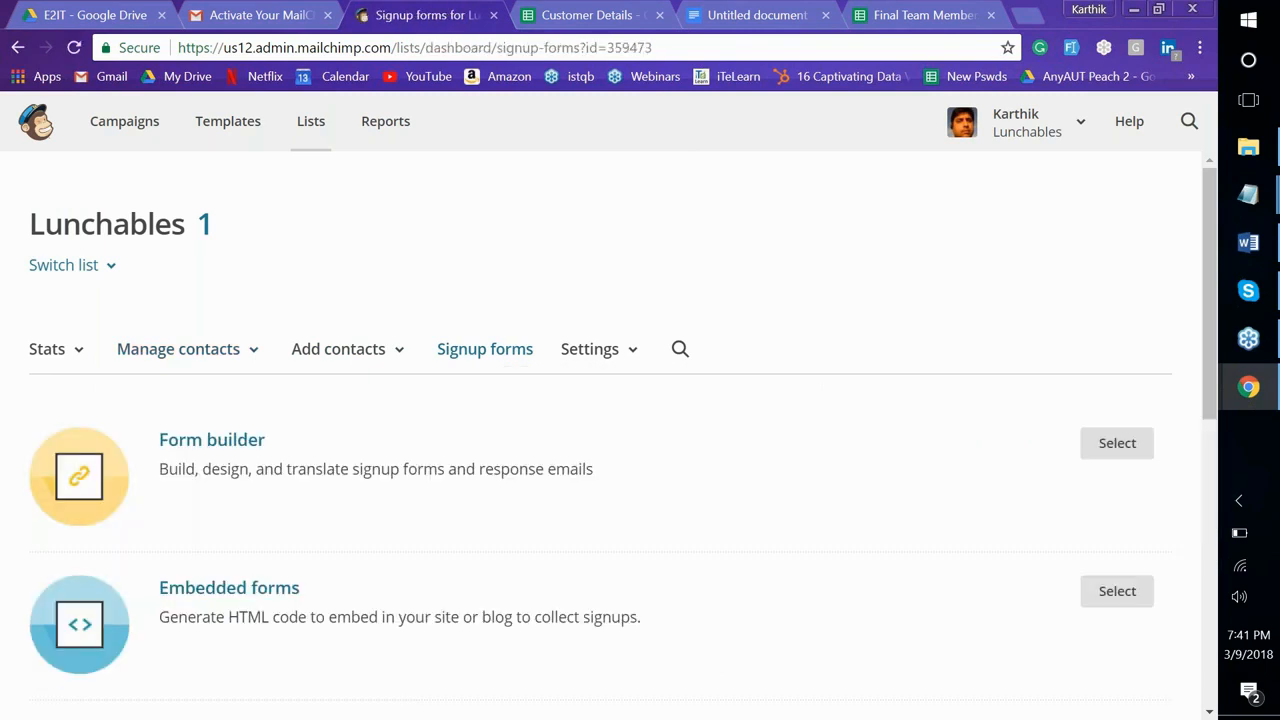
{"action": "scroll", "coordinate": [600, 440], "scroll_direction": "down", "scroll_amount": 3}
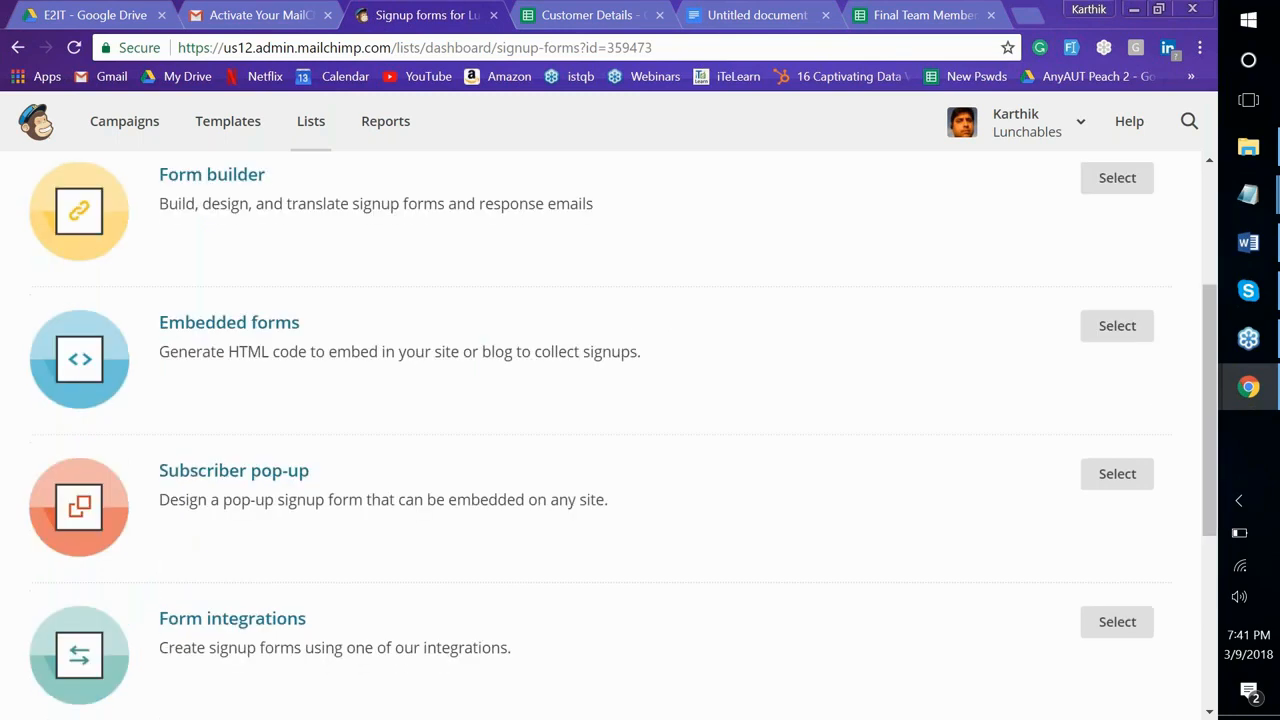
{"action": "left_click", "coordinate": [1117, 221]}
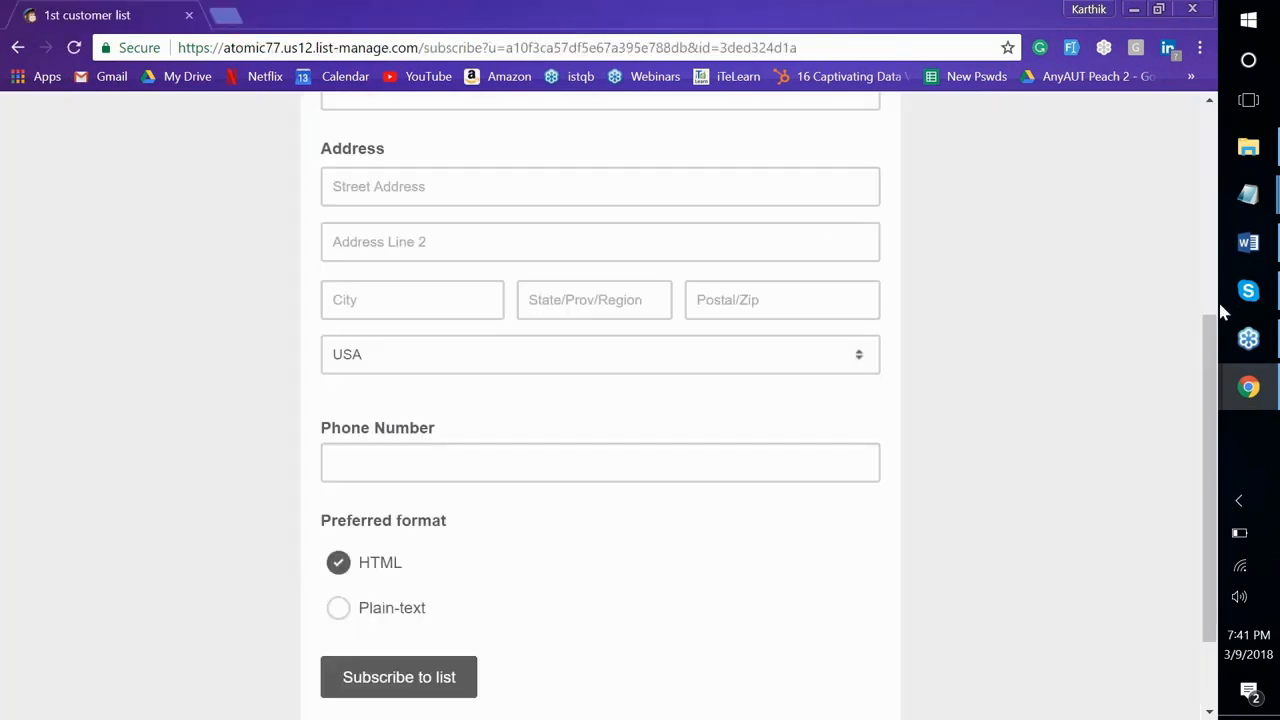
{"action": "left_click", "coordinate": [1198, 49]}
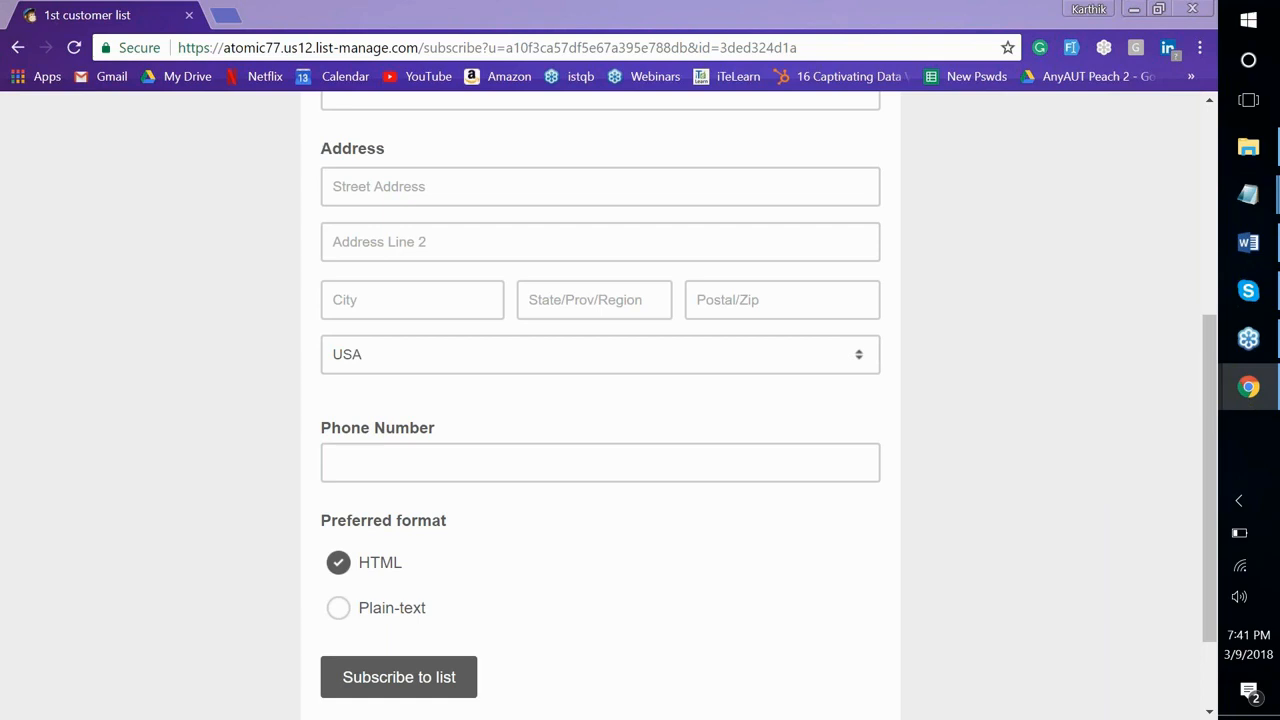
{"action": "key", "text": "alt+Tab"}
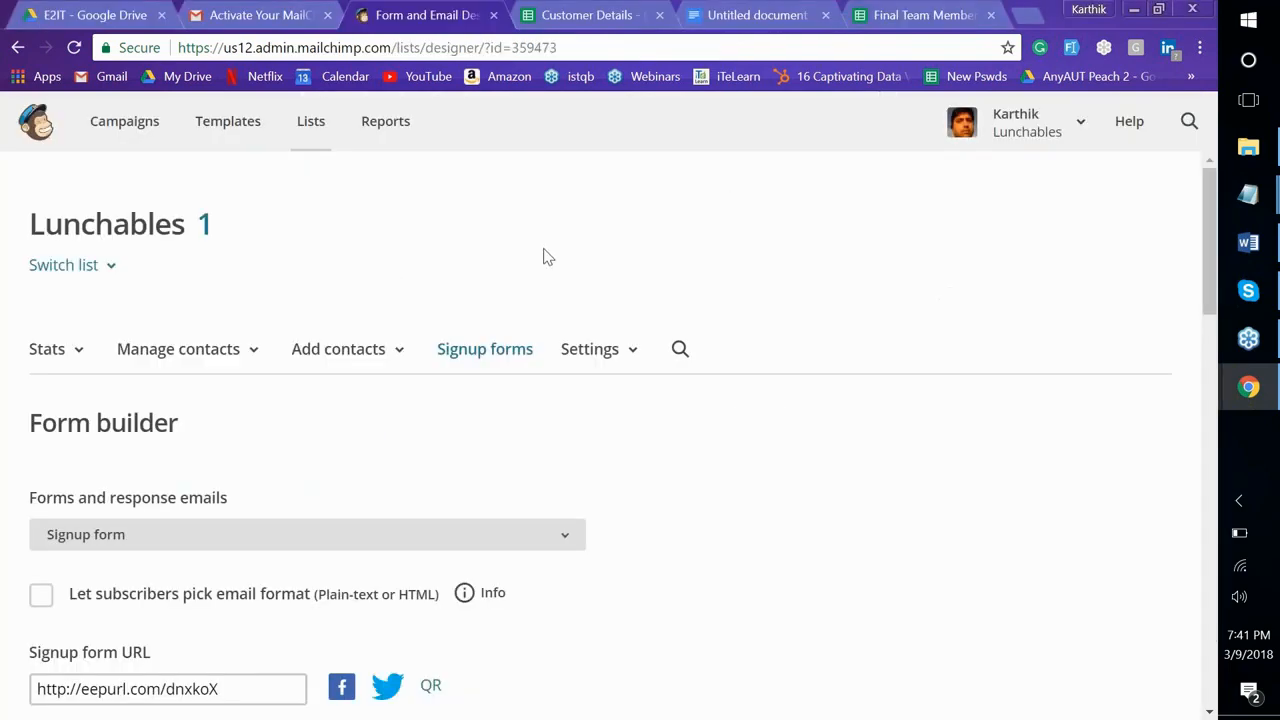
Choose View contacts under Manage contacts to list Lunchables' single subscribed contact
{"action": "left_click", "coordinate": [193, 358]}
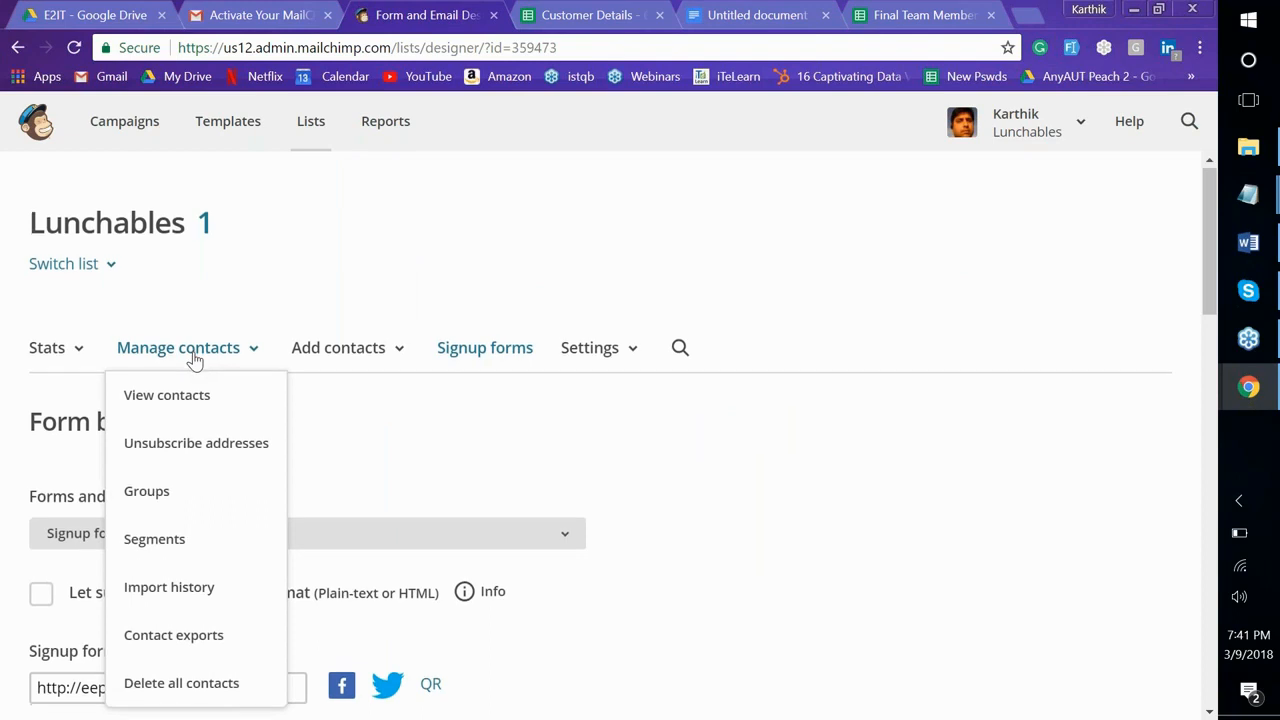
{"action": "scroll", "coordinate": [193, 358], "scroll_direction": "down", "scroll_amount": 2}
{"action": "left_click", "coordinate": [194, 229]}
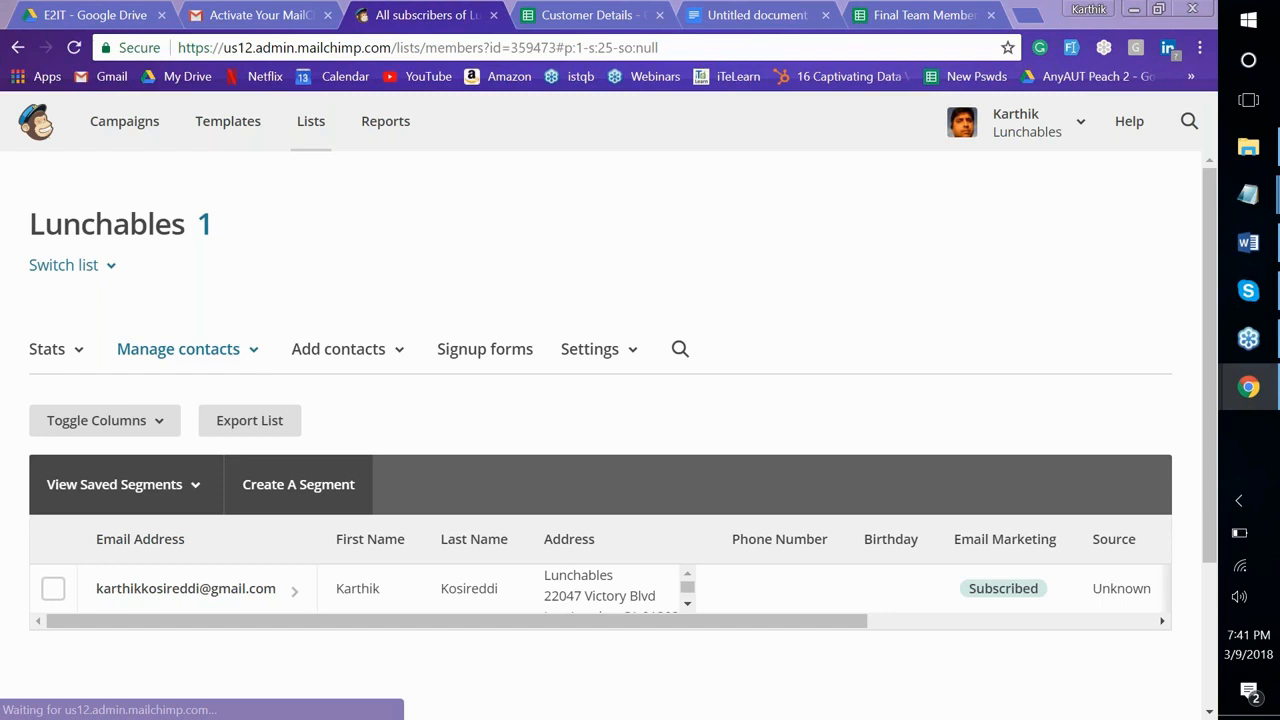
{"action": "scroll", "coordinate": [600, 400], "scroll_direction": "down", "scroll_amount": 2}
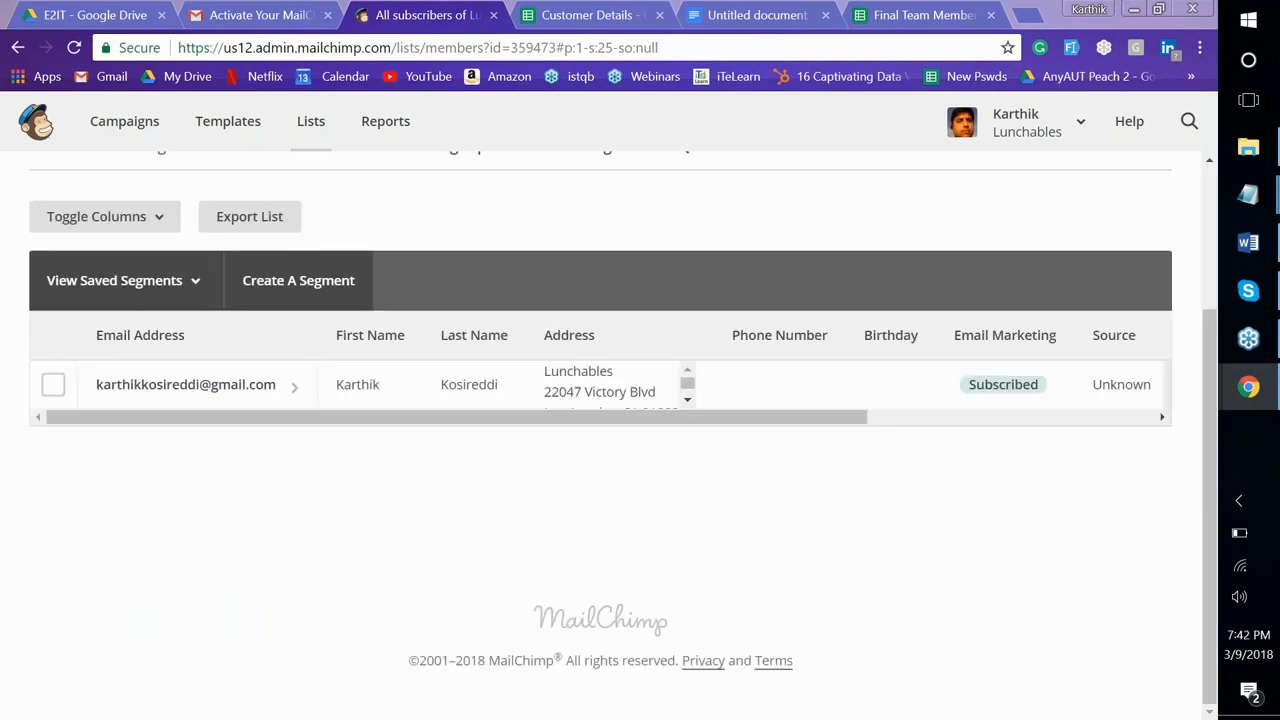